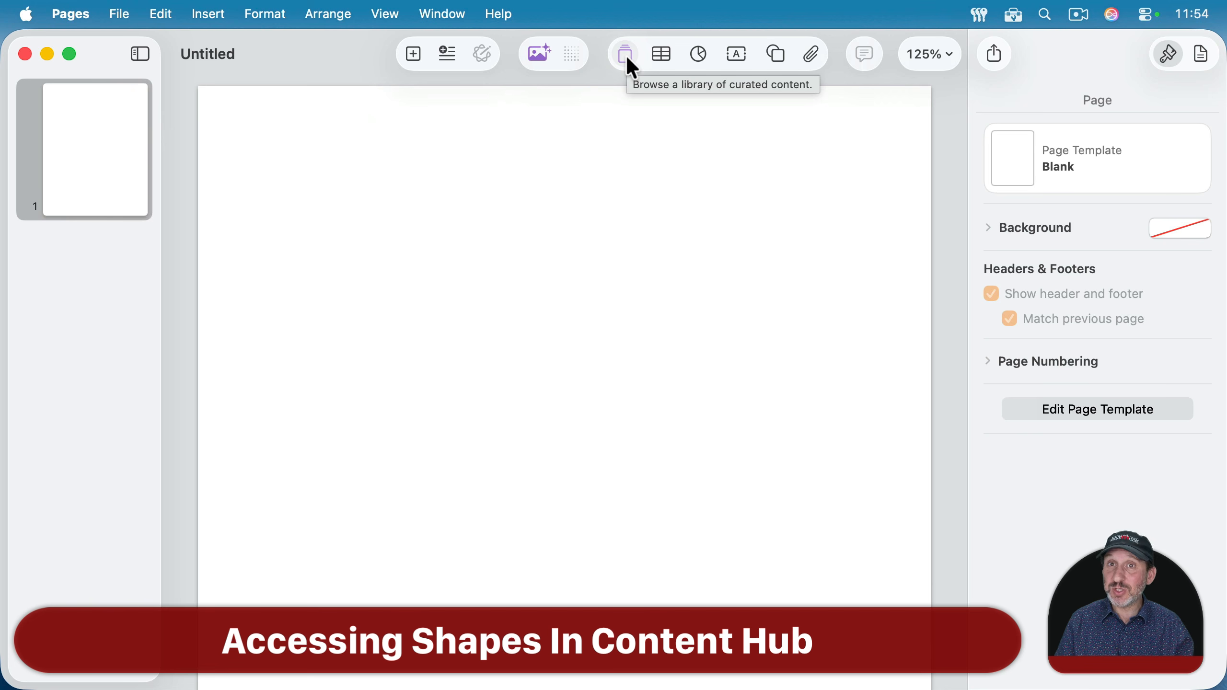
Open the Content Hub's shape library and look through its Basic, Geometry, Objects and Animals categories
left_click(628, 60)
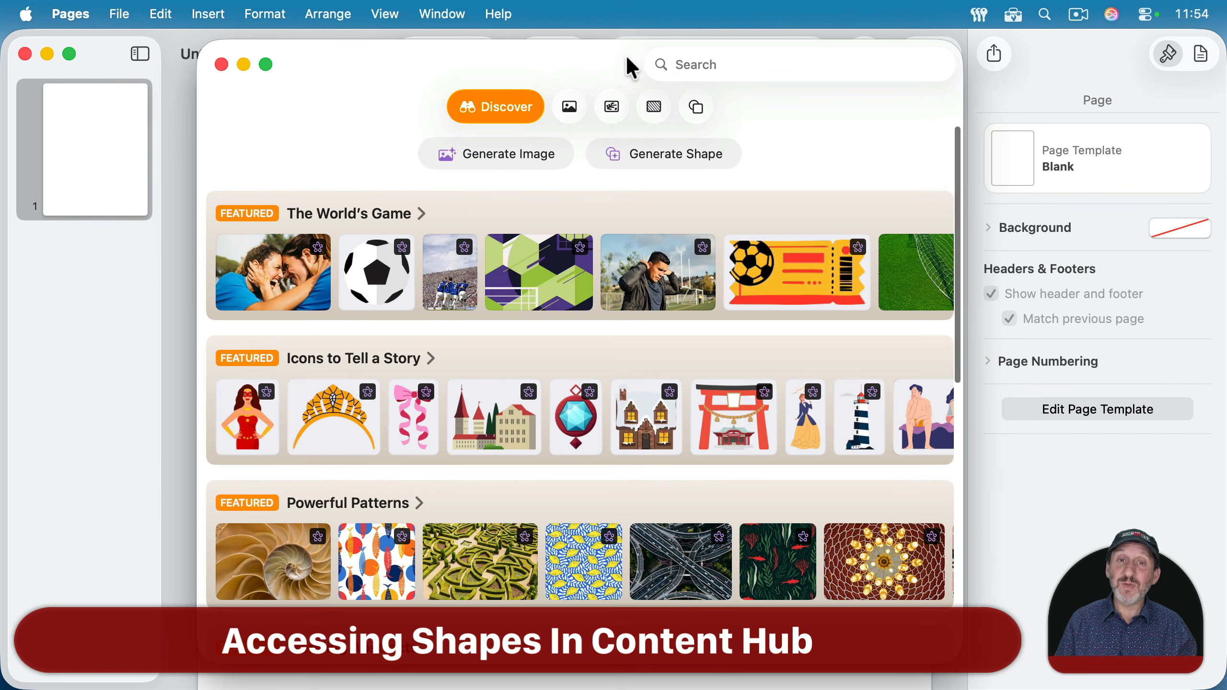
left_click(694, 112)
scroll(481, 462, "down", 5)
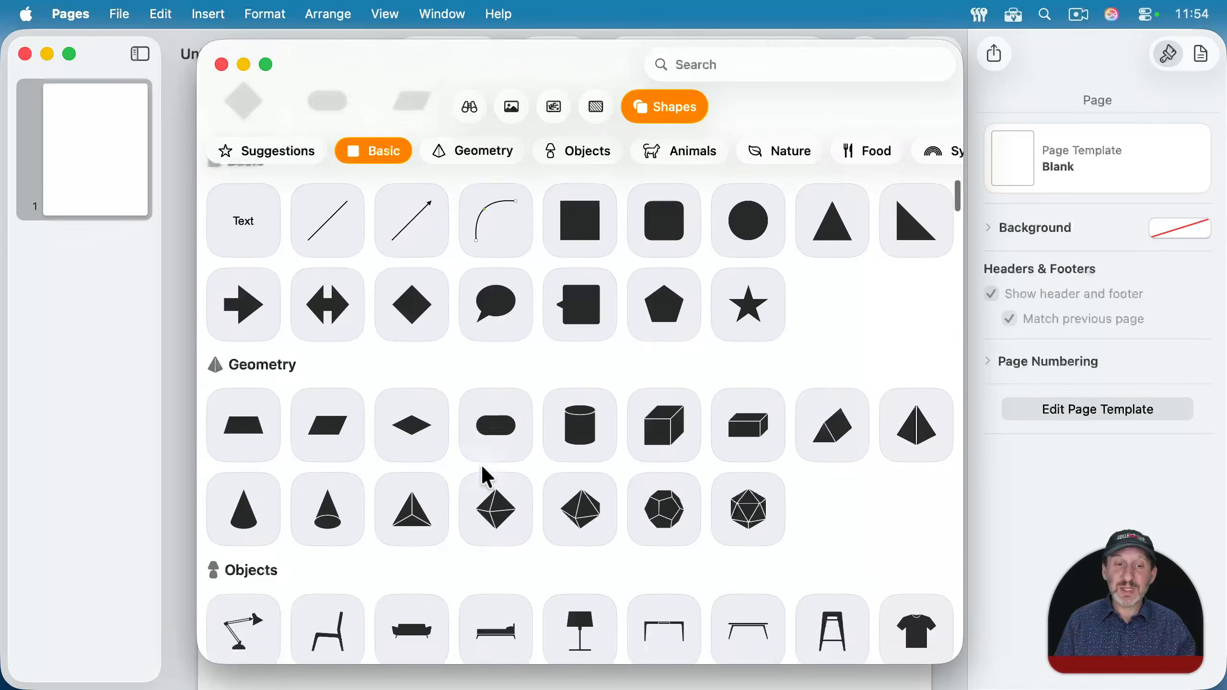
scroll(483, 469, "down", 15)
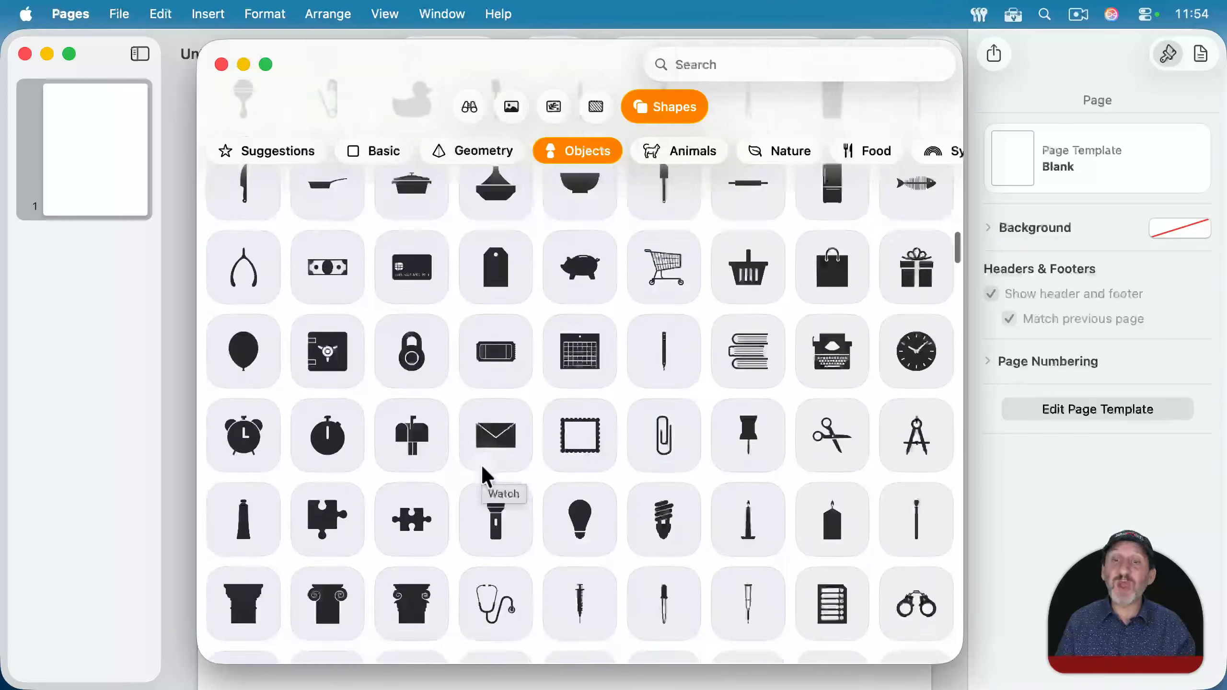
scroll(487, 476, "down", 12)
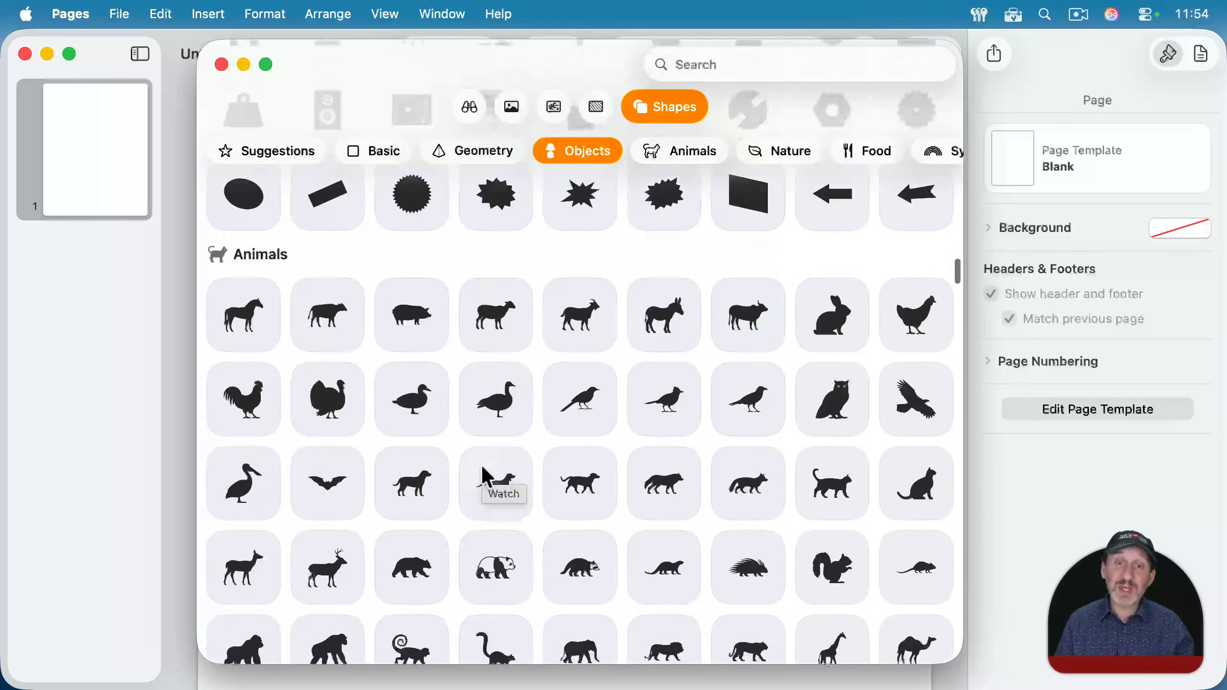
scroll(485, 469, "down", 2)
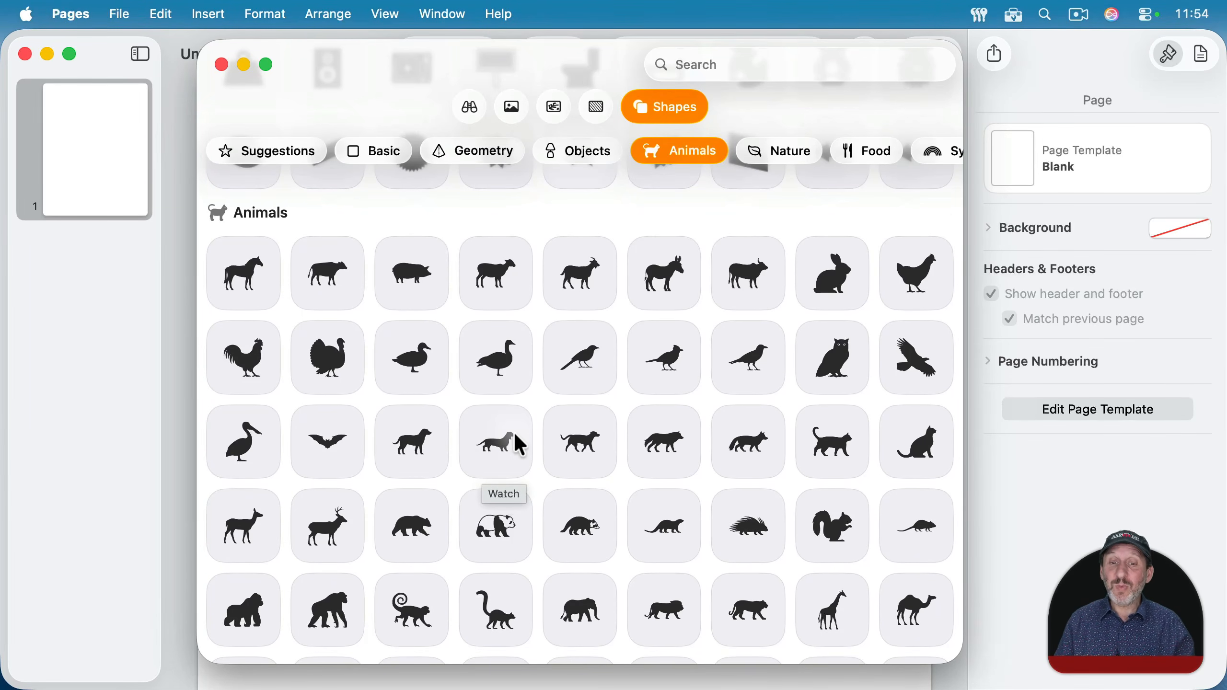
scroll(514, 437, "down", 8)
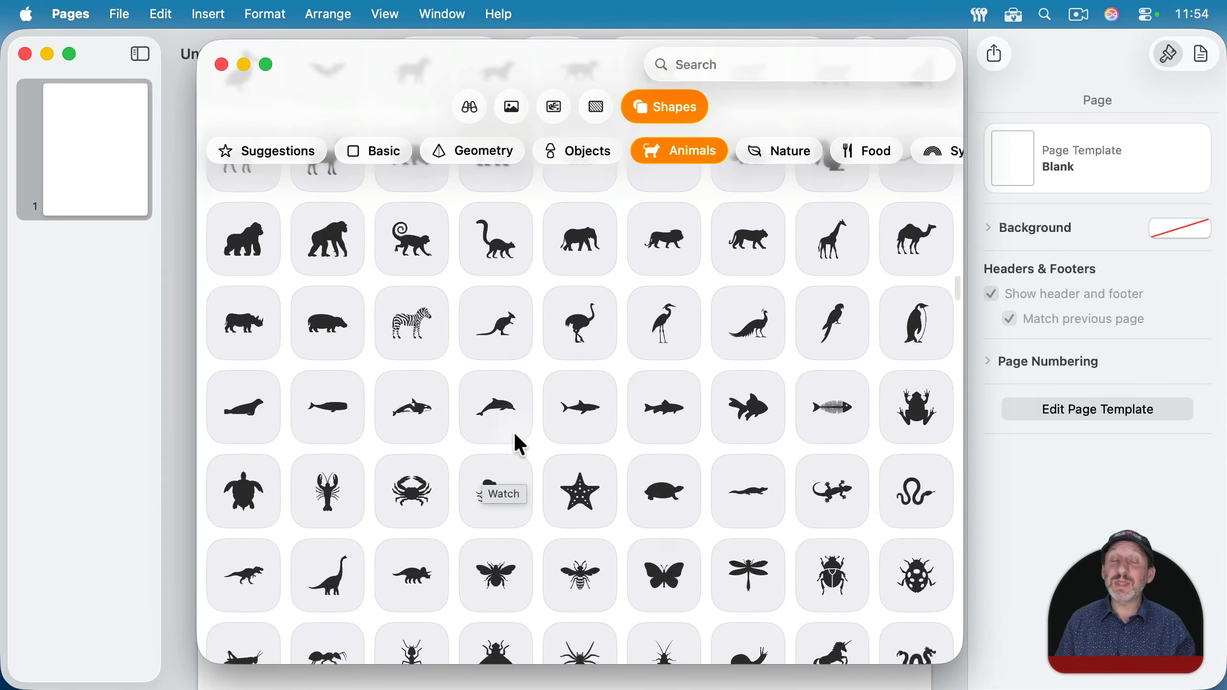
scroll(513, 430, "up", 3)
scroll(514, 431, "up", 20)
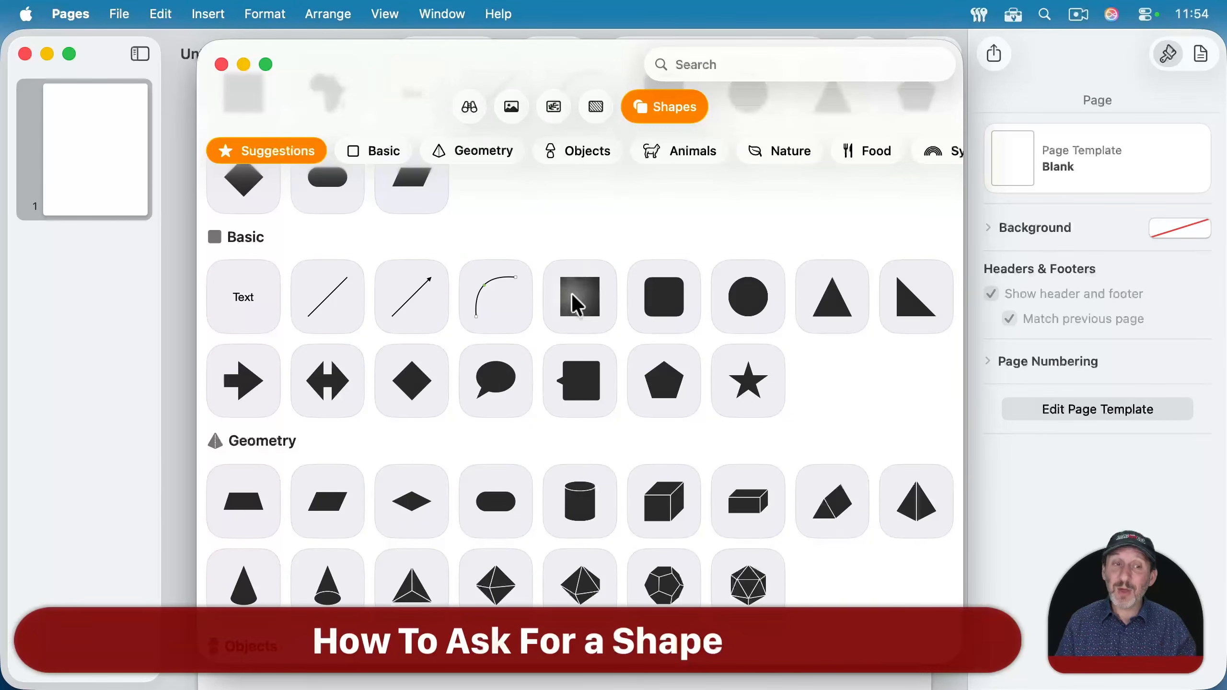
scroll(570, 295, "up", 5)
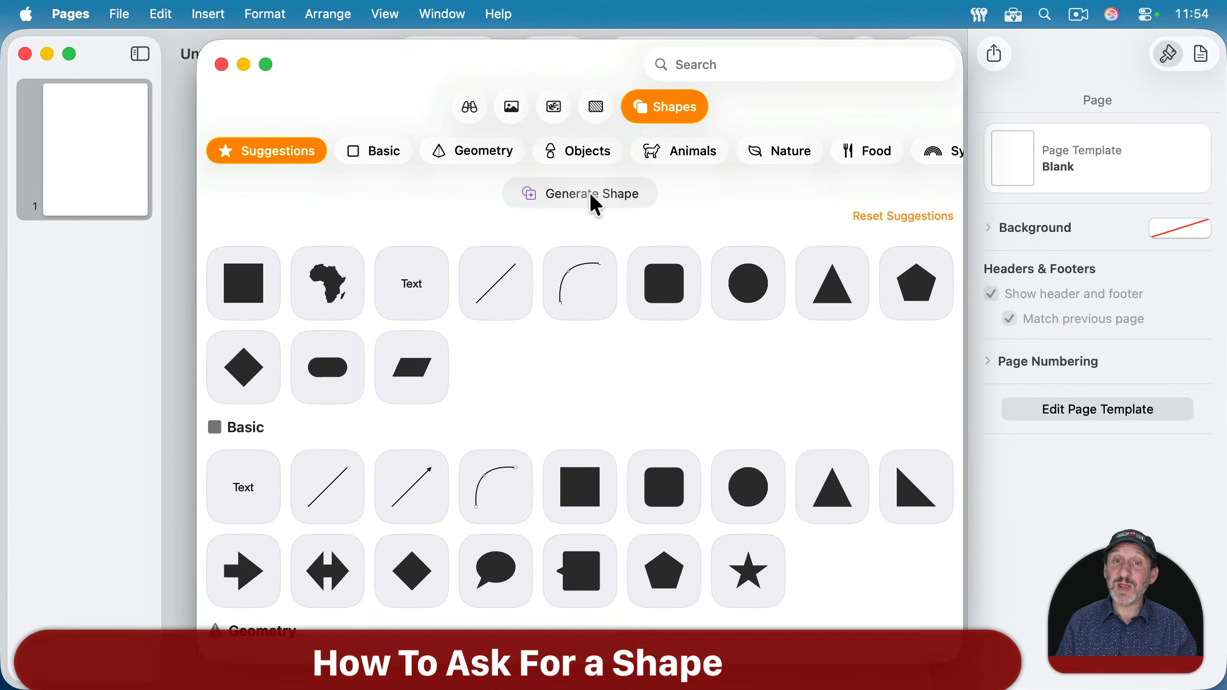
Generate a shape from the description "wombat", always allowing the text to be sent to Google Cloud
left_click(468, 109)
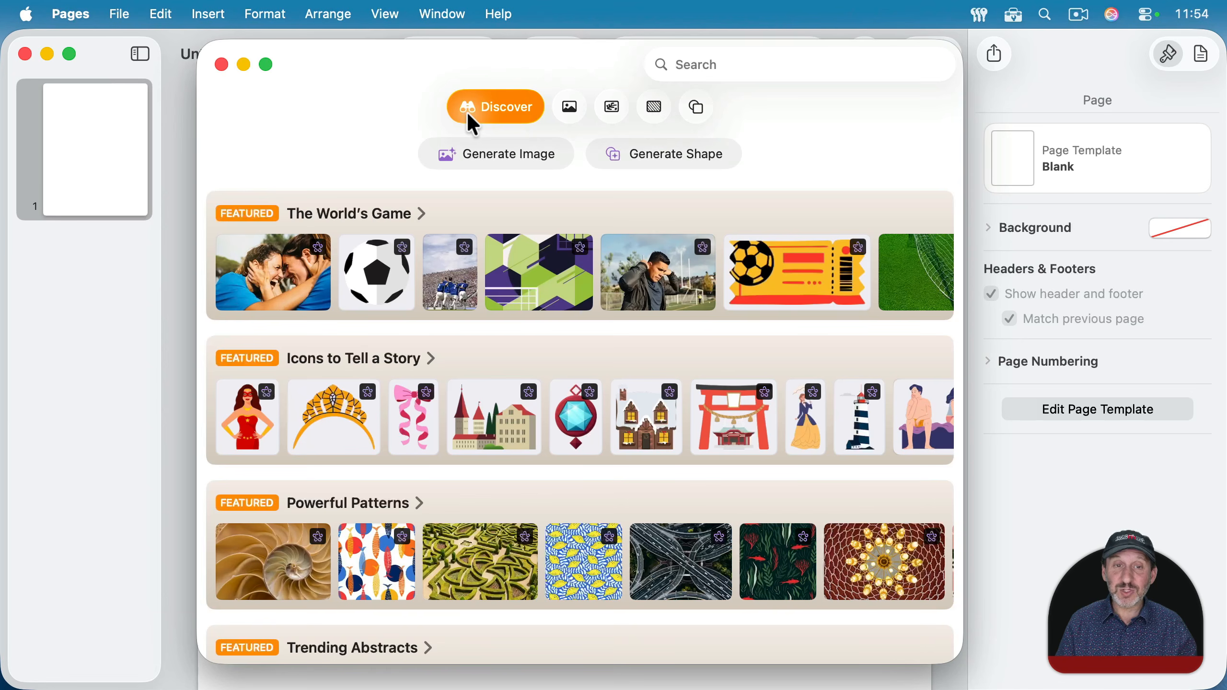
left_click(669, 156)
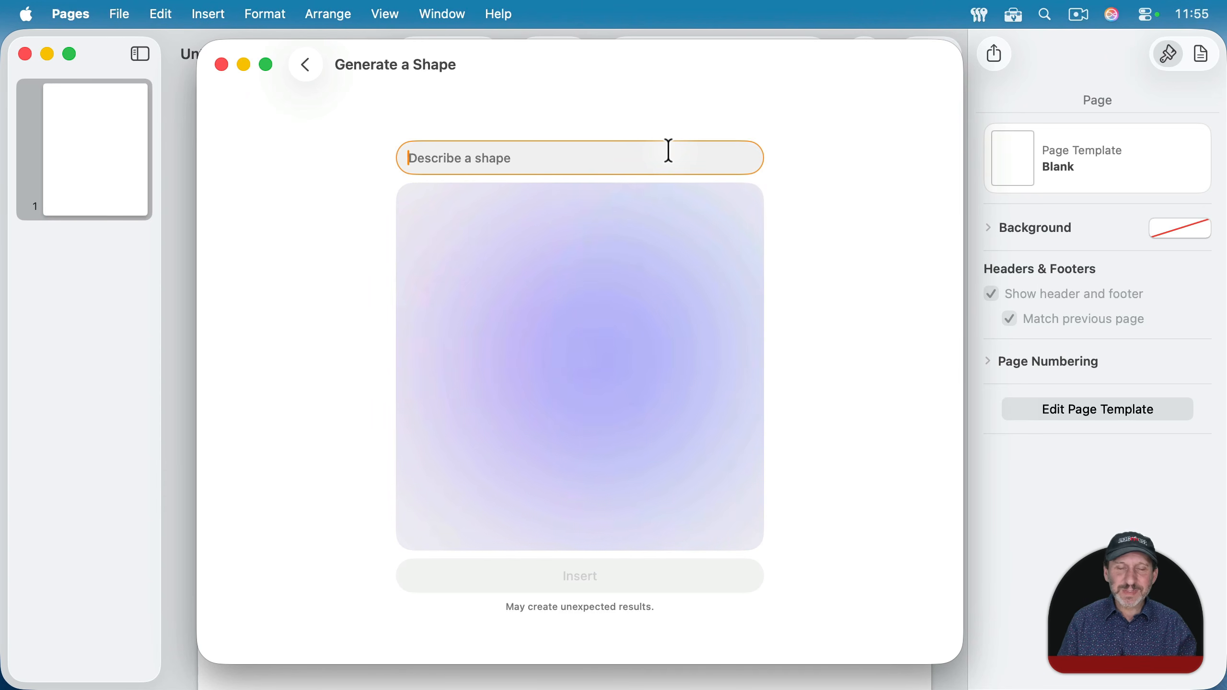
type("wombat")
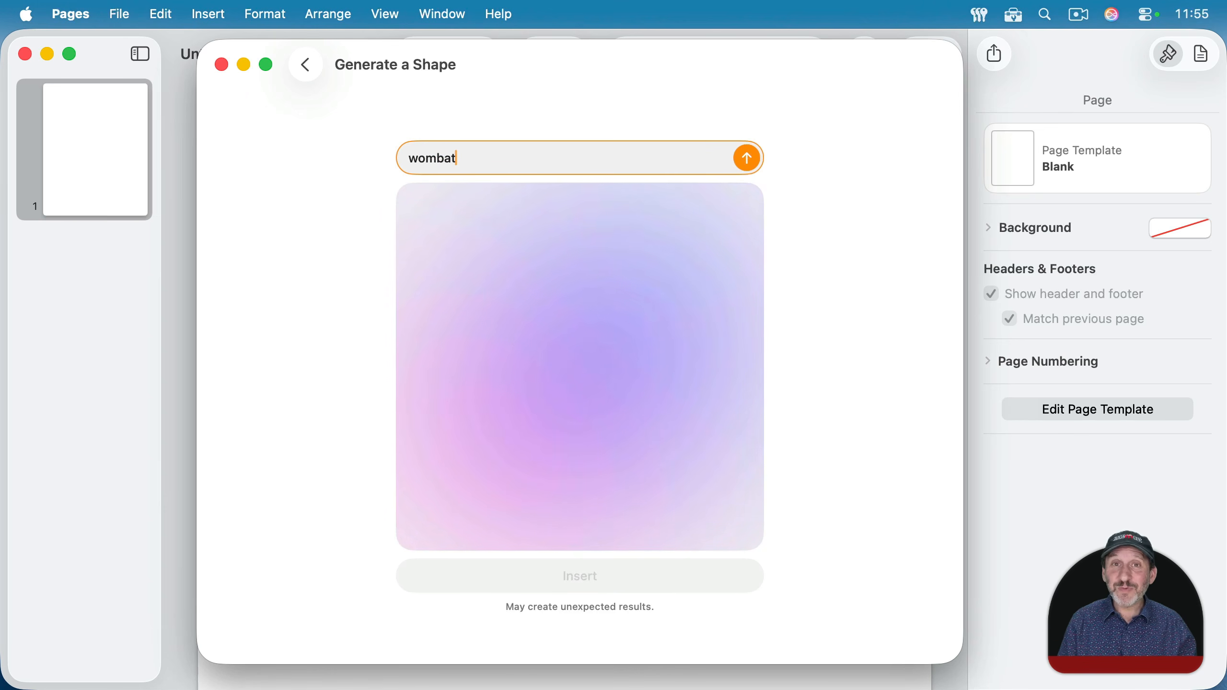
key("Return")
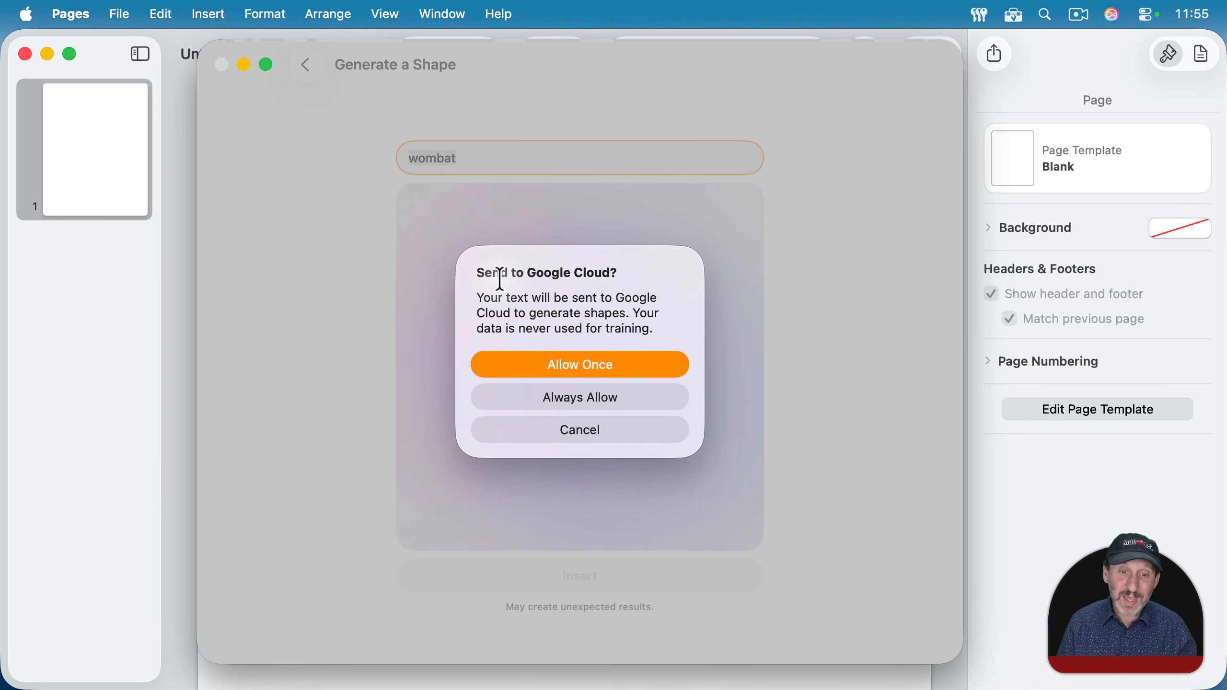
left_click(562, 399)
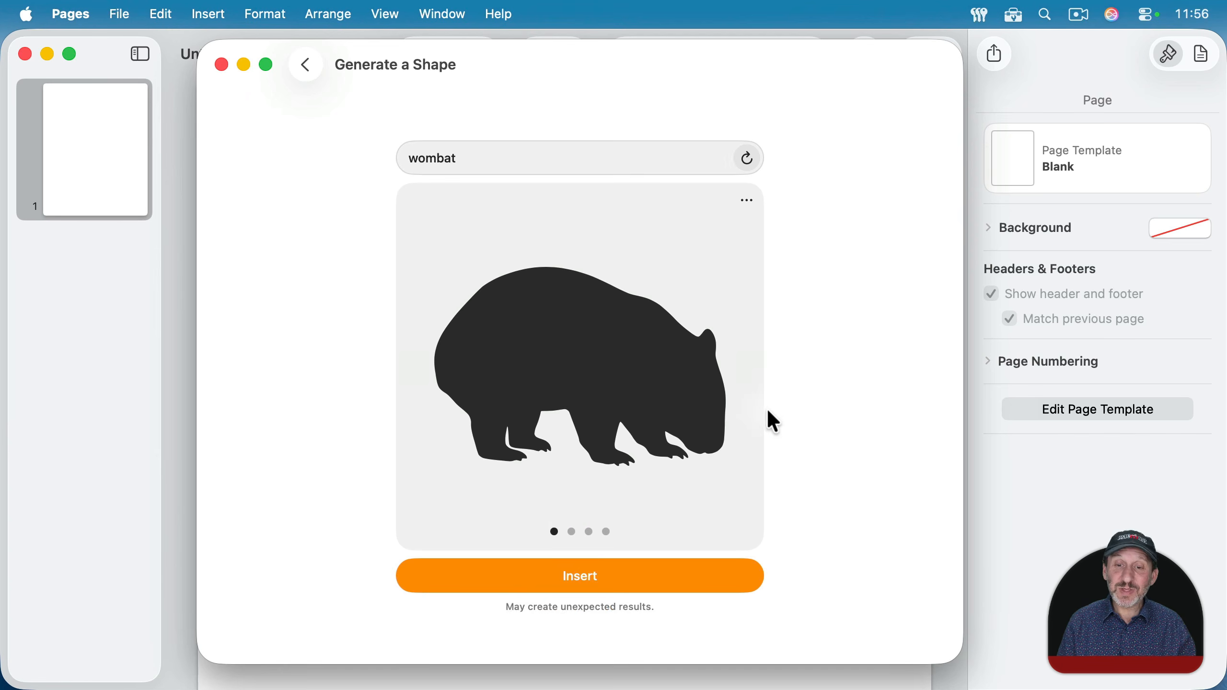
Compare the generated wombat variations, insert the third one into the page and close the Content Hub
left_click(743, 373)
left_click(744, 372)
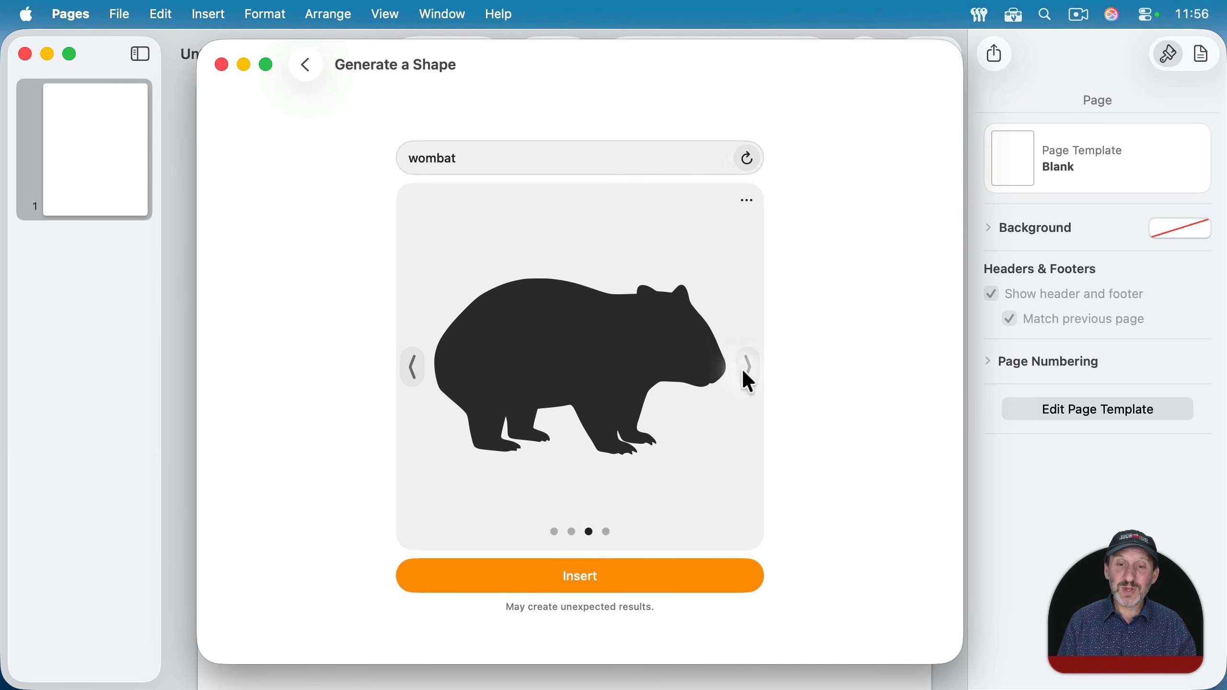
left_click(744, 372)
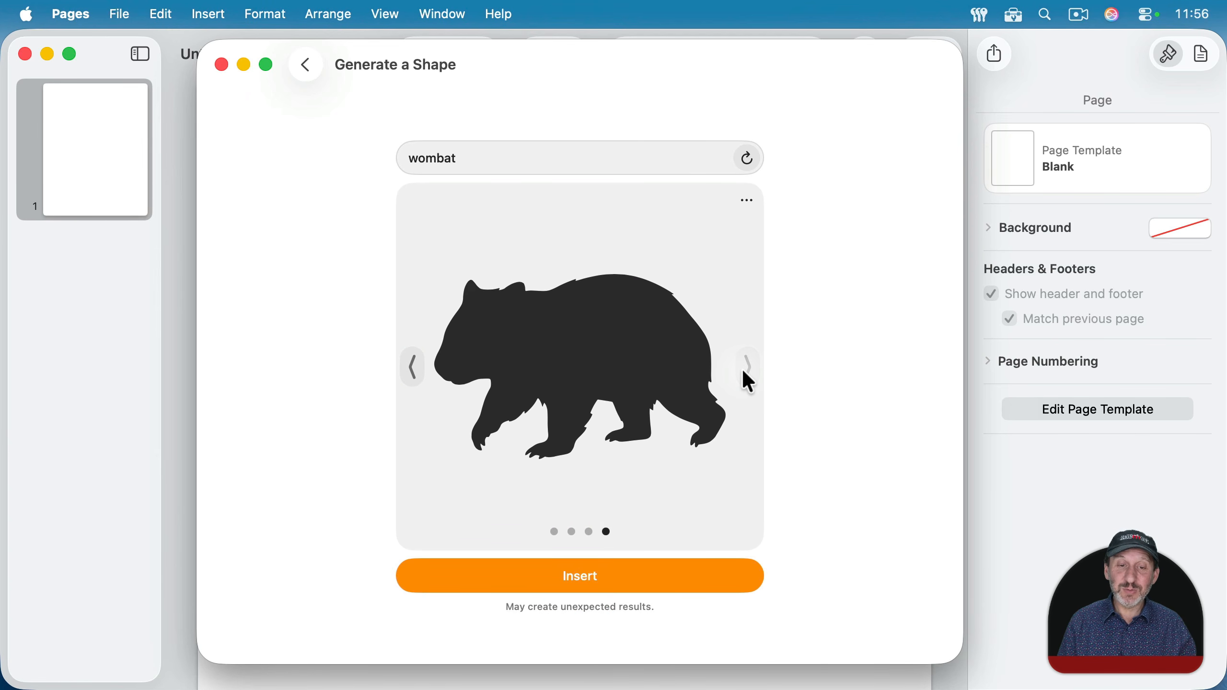
left_click(413, 367)
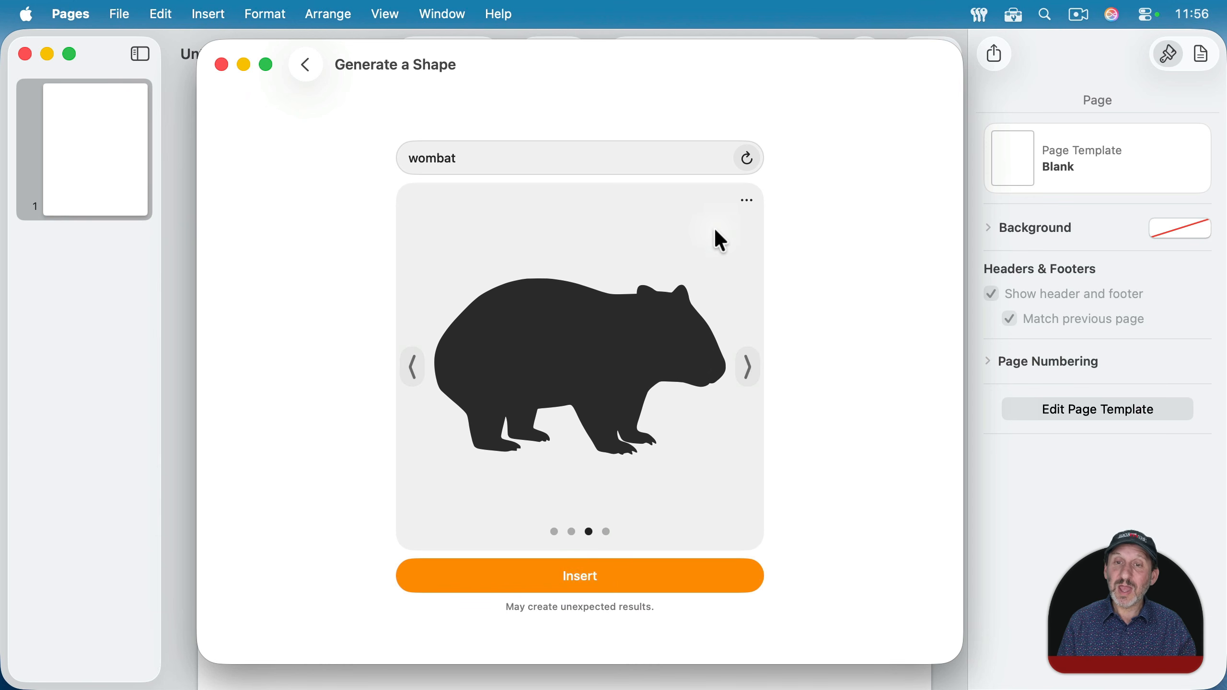
left_click(469, 155)
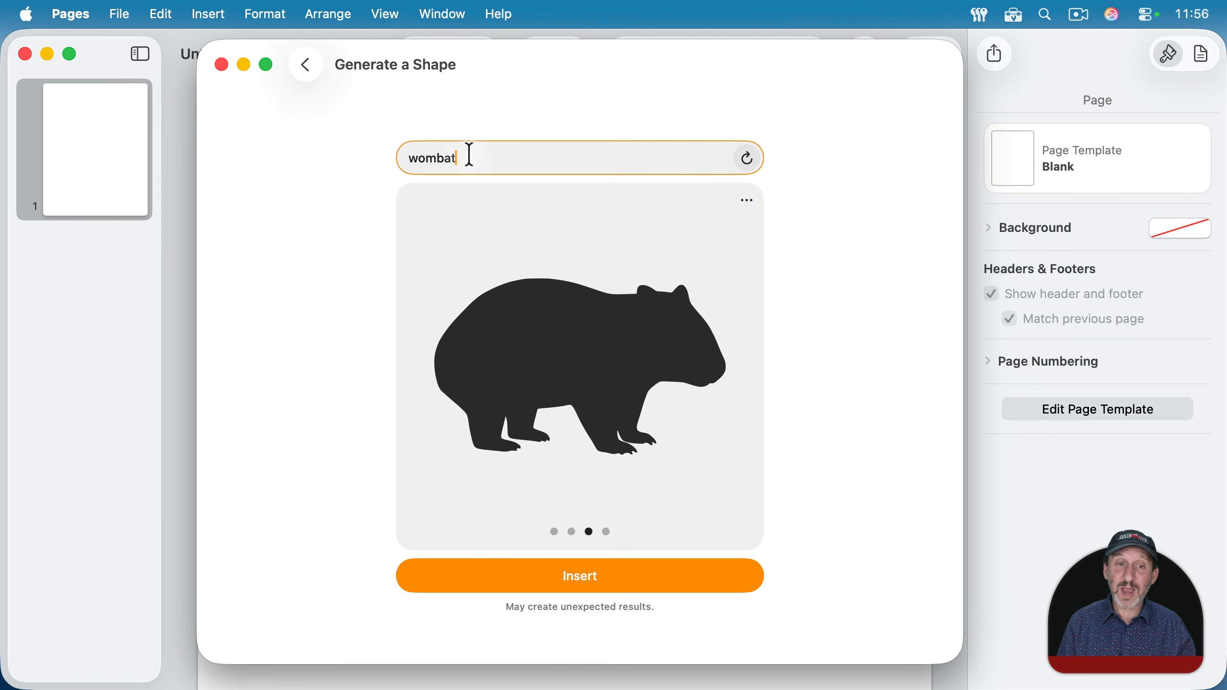
left_click(572, 578)
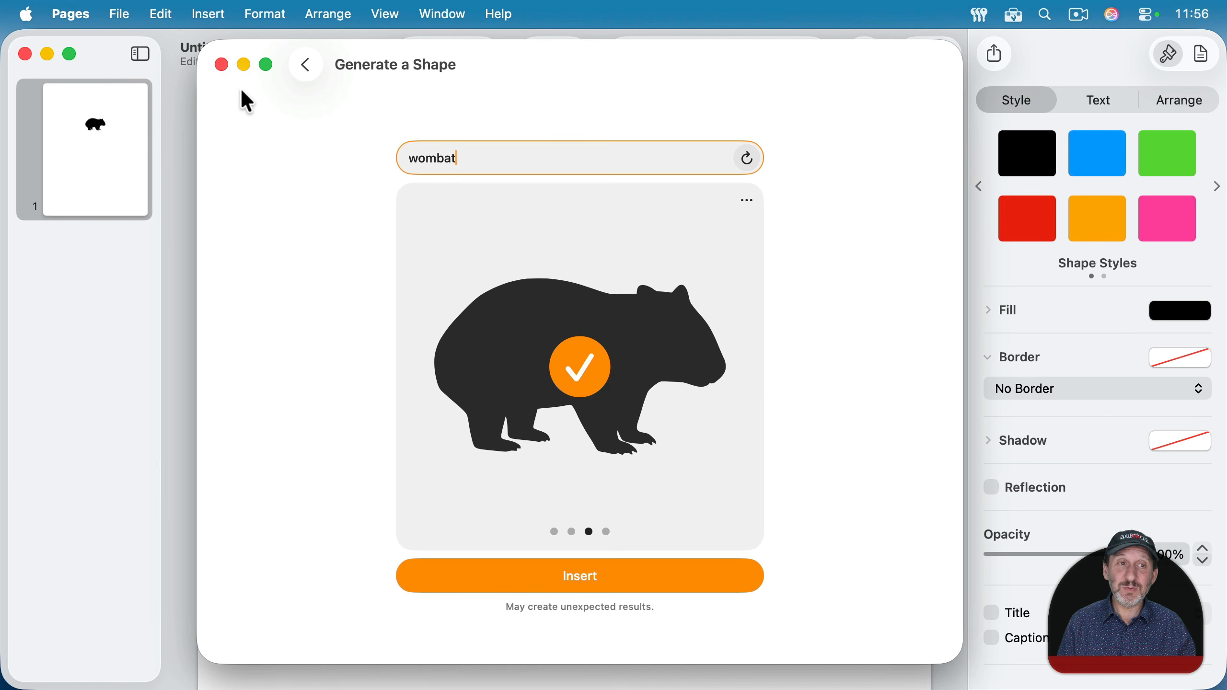
left_click(221, 66)
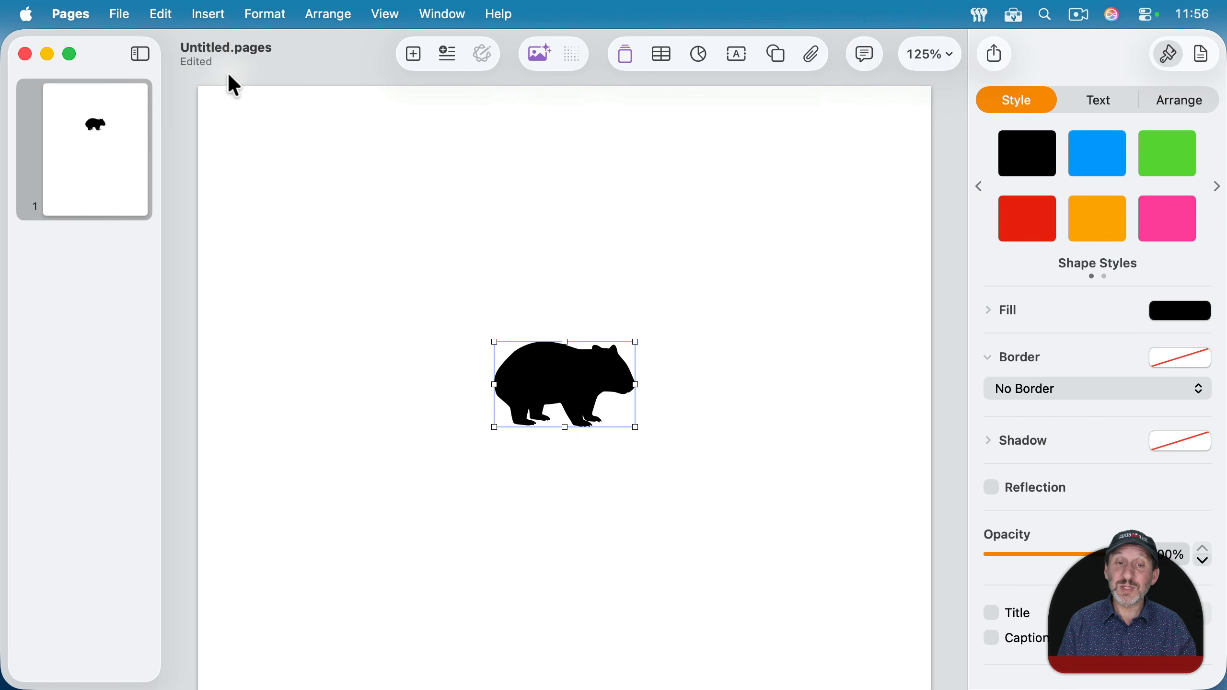
Enlarge the wombat shape to roughly twice its size and move it up toward the middle of the page's upper half
left_click_drag(579, 400, 783, 491)
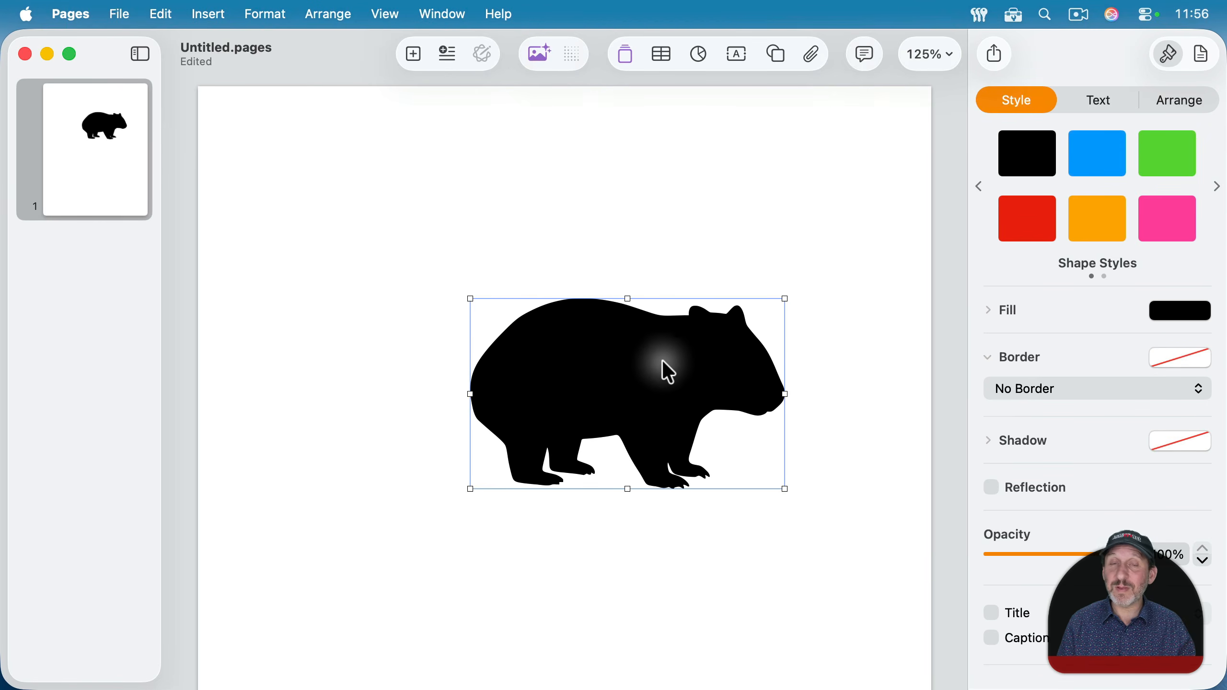
left_click_drag(663, 369, 559, 291)
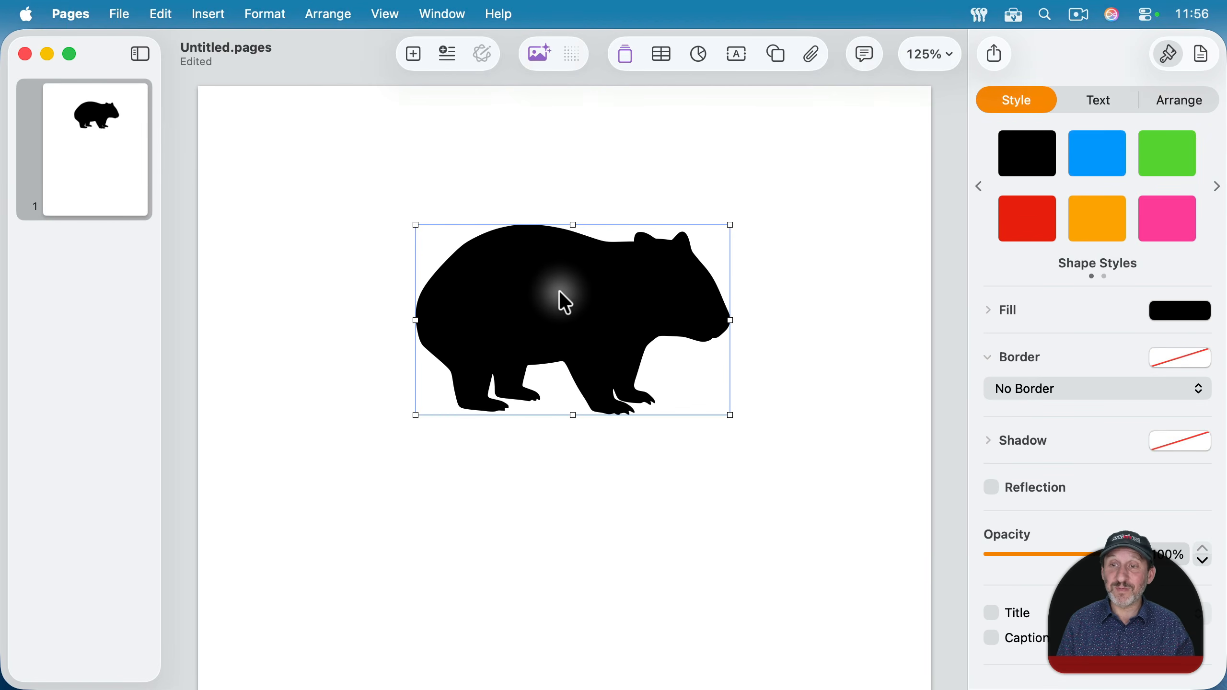
Try the blue and green shape styles on the wombat, then give it a blue fill and a 5 pt black line border
left_click(1098, 159)
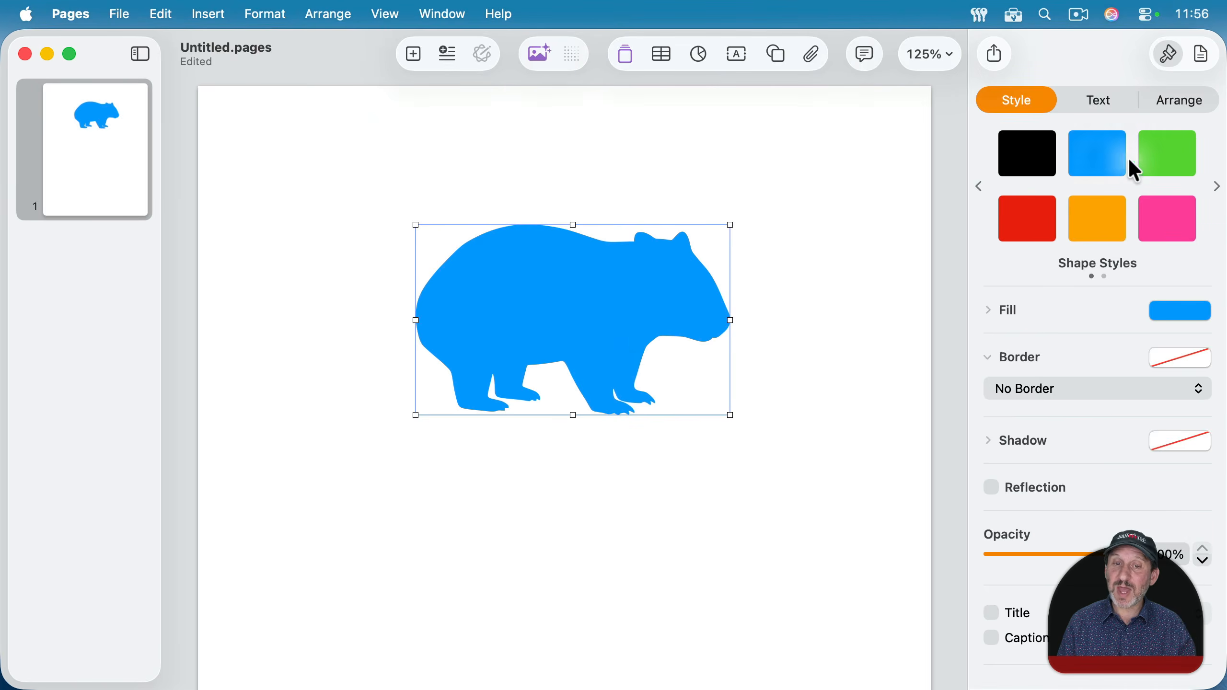
left_click(1171, 163)
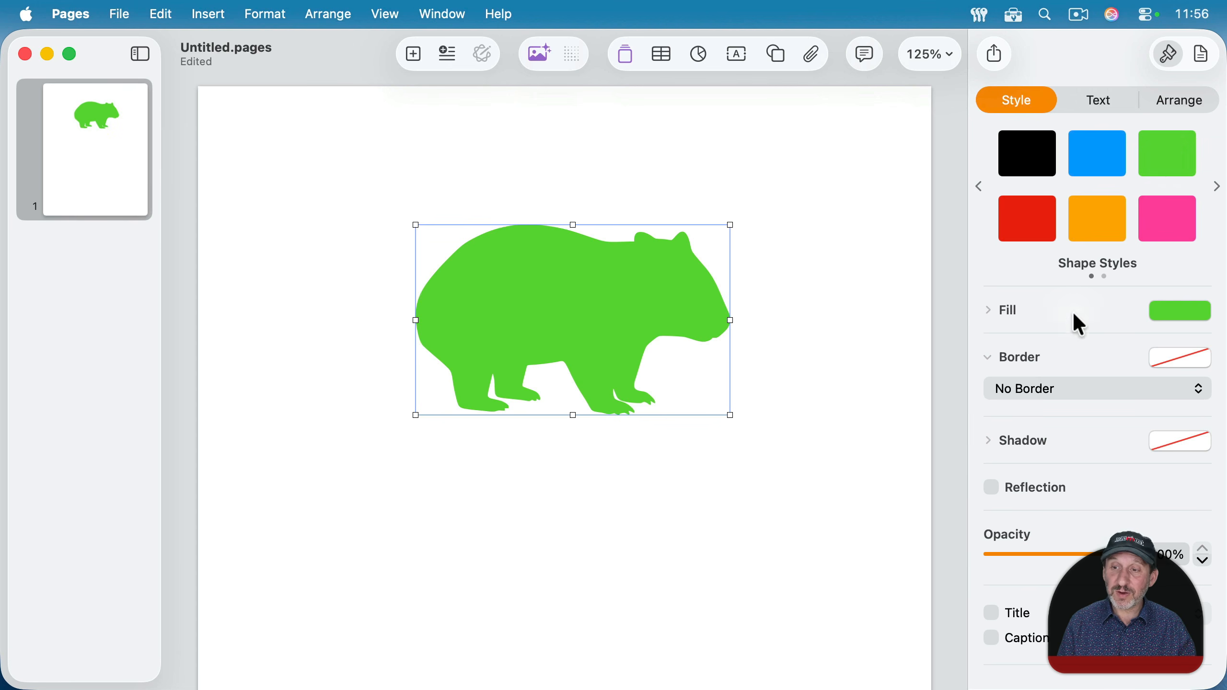
left_click(1180, 311)
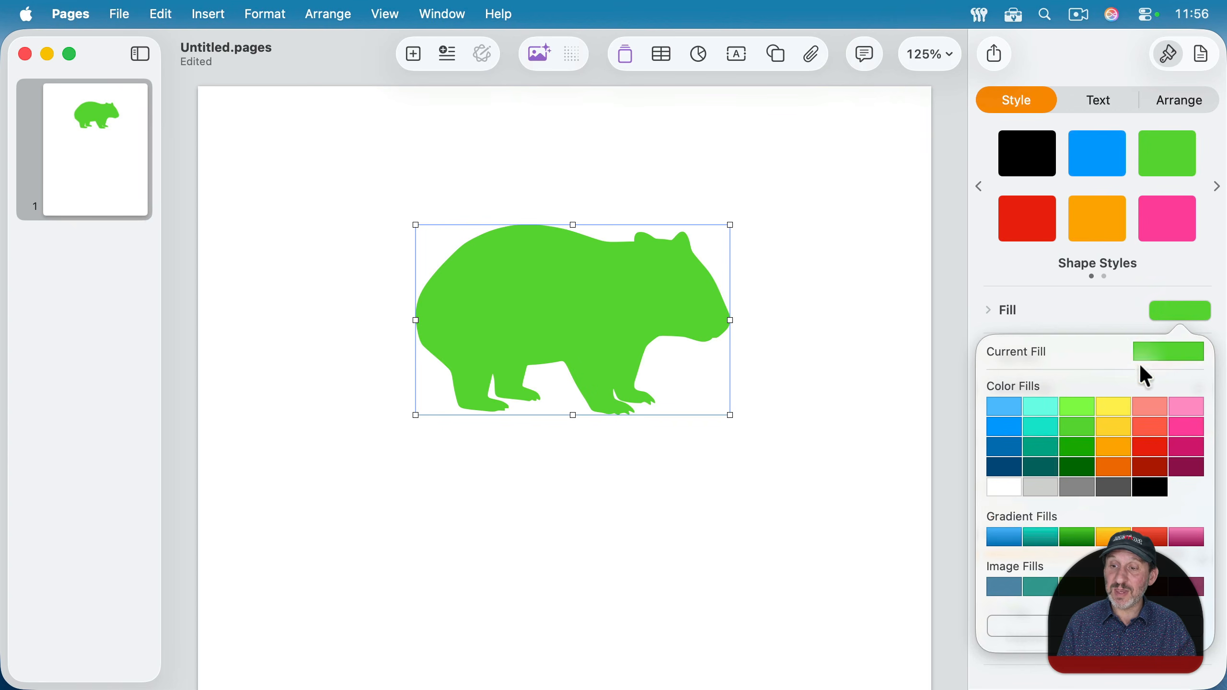
left_click(1002, 426)
left_click(1041, 392)
left_click(1034, 409)
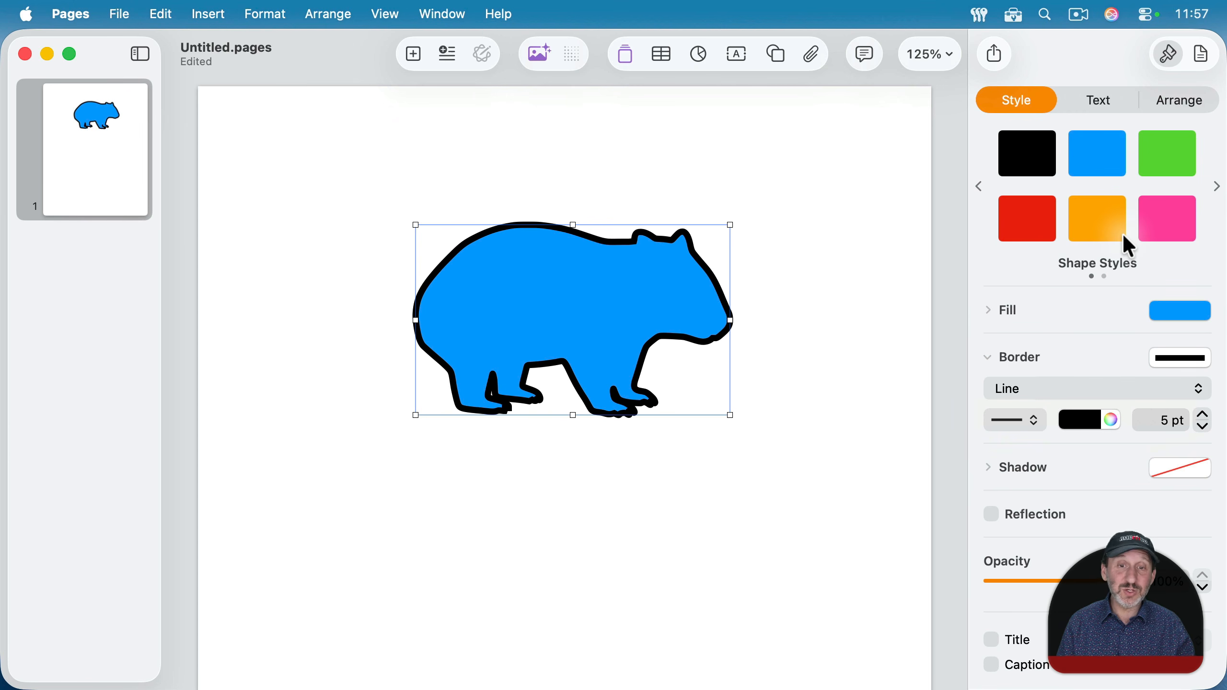
Make the wombat shape editable, try moving outline points along its back, and undo those point moves
right_click(593, 294)
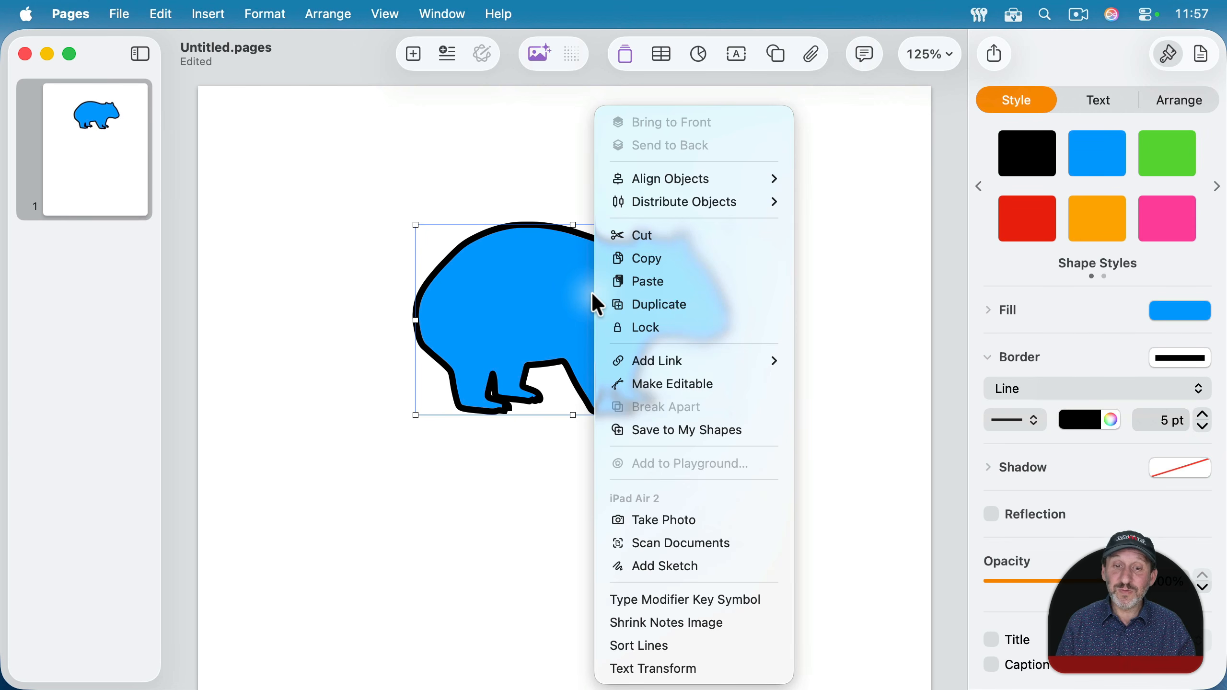
left_click(662, 385)
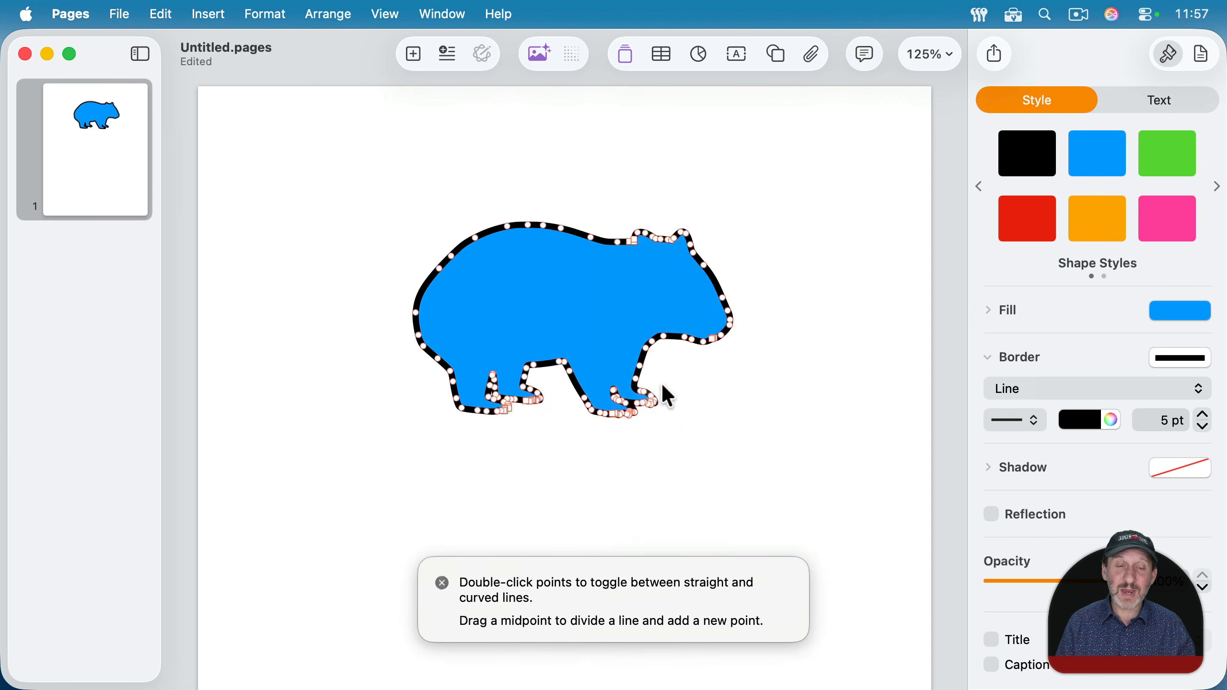
left_click_drag(509, 225, 506, 123)
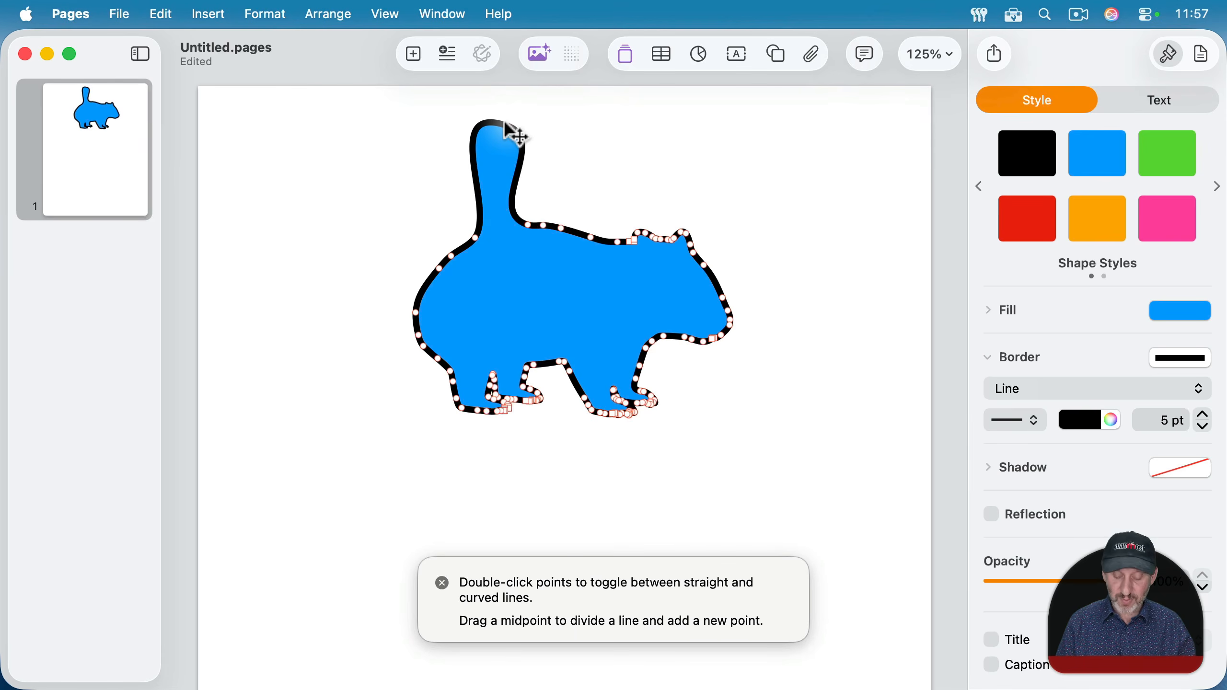
key("super+z")
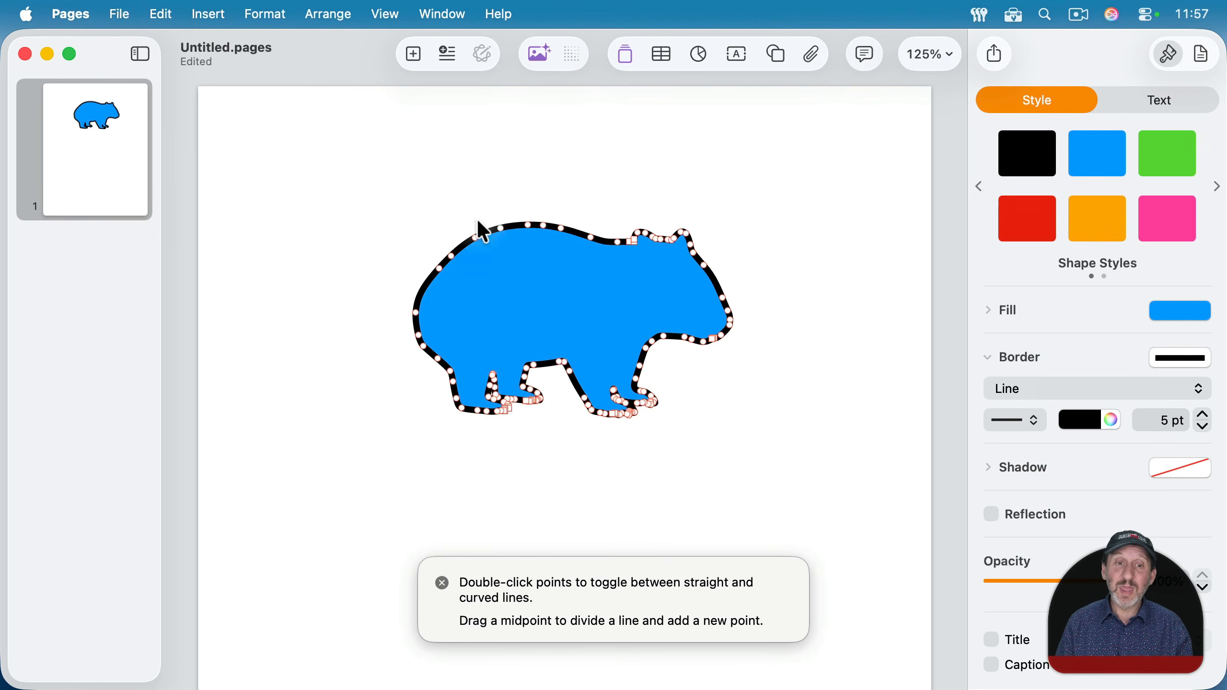
left_click_drag(466, 252, 493, 253)
key("super+z")
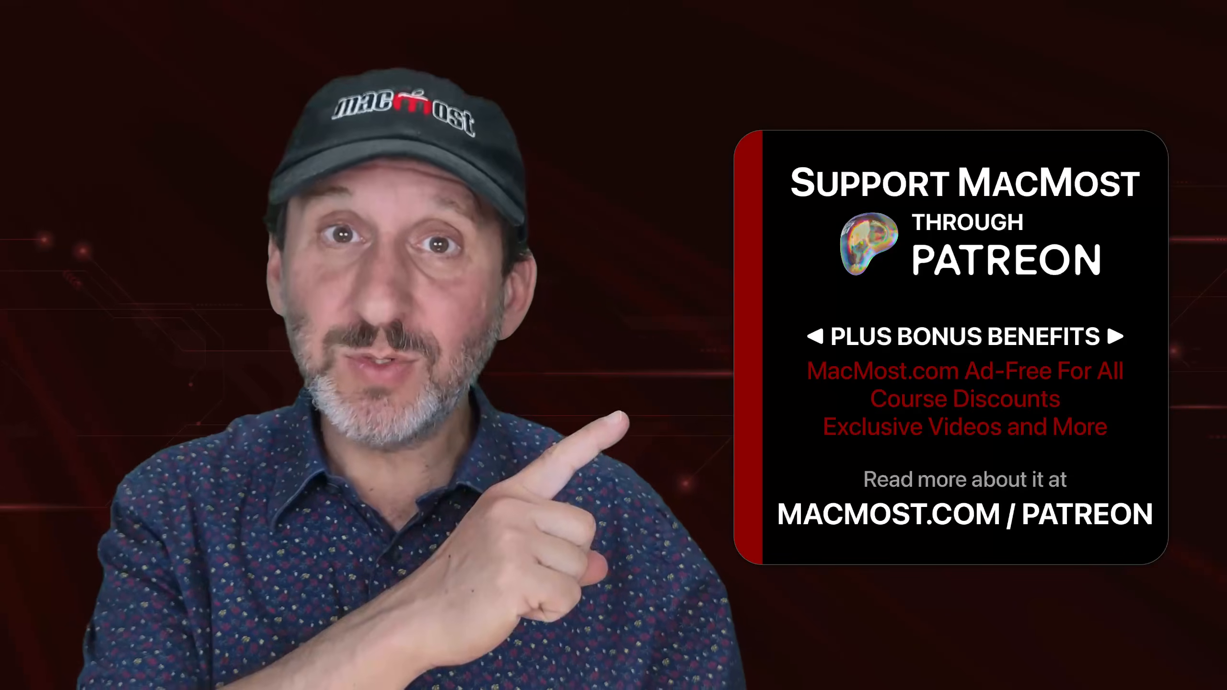
Generate a shape from the description "treasure chest" and show the second variation
key("super+BackSpace")
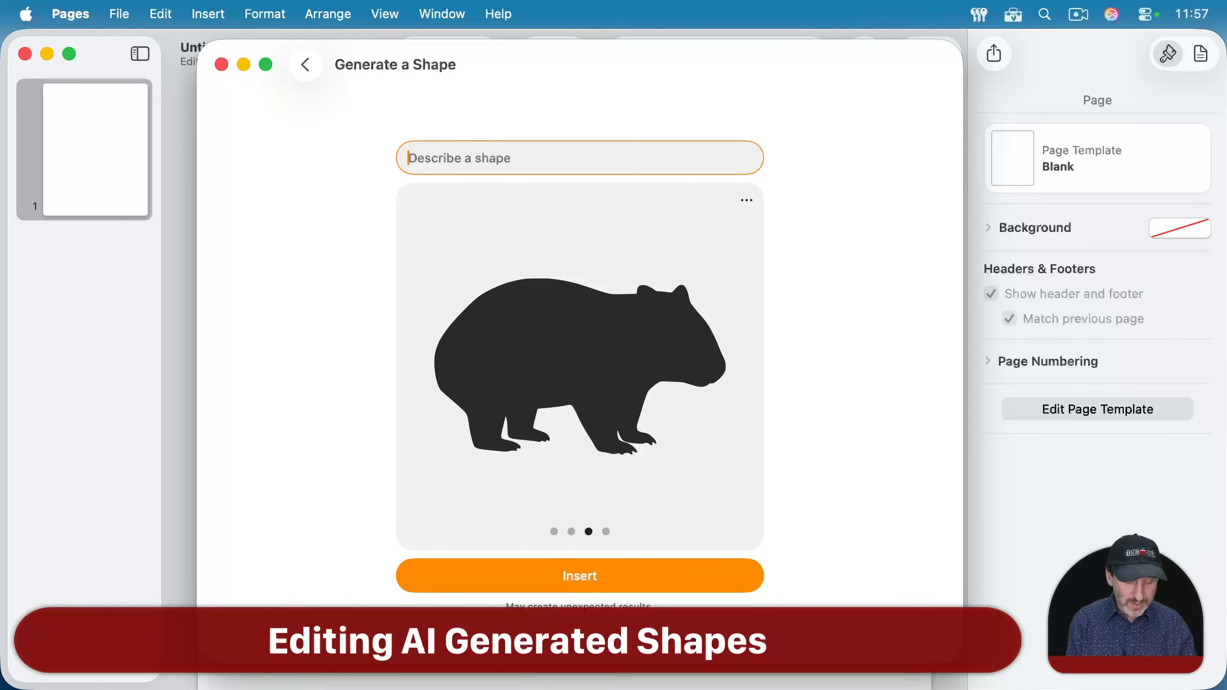
type("trea")
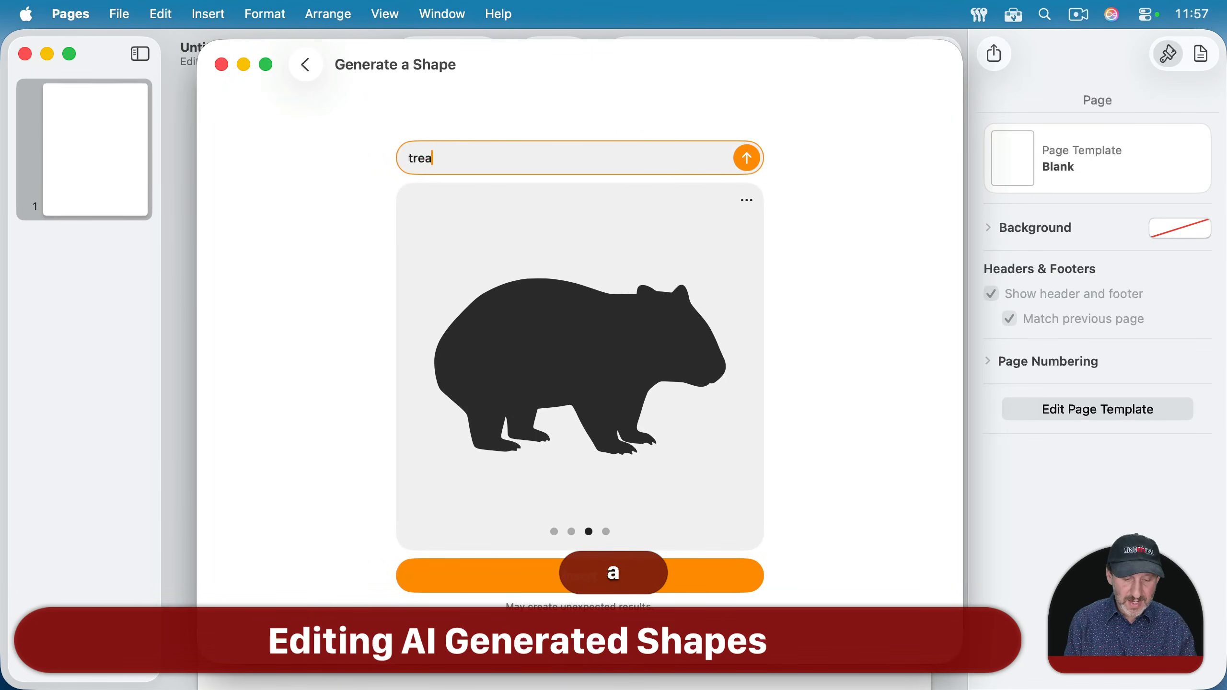
type("sure chest")
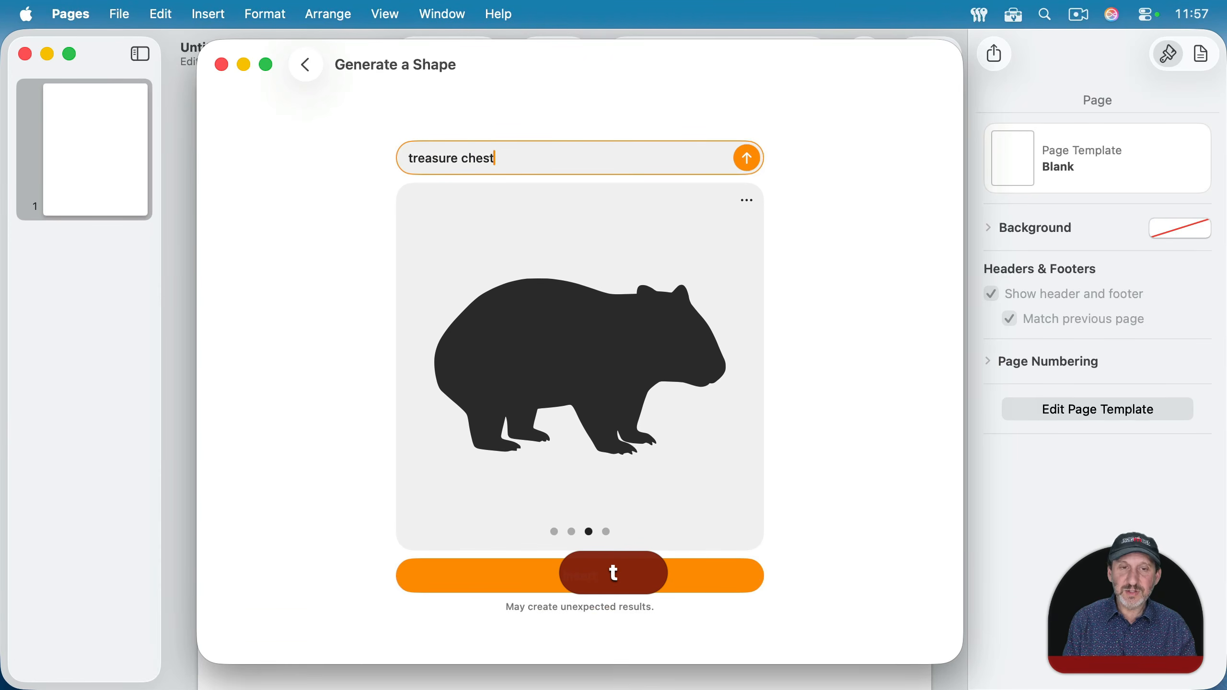
key("Return")
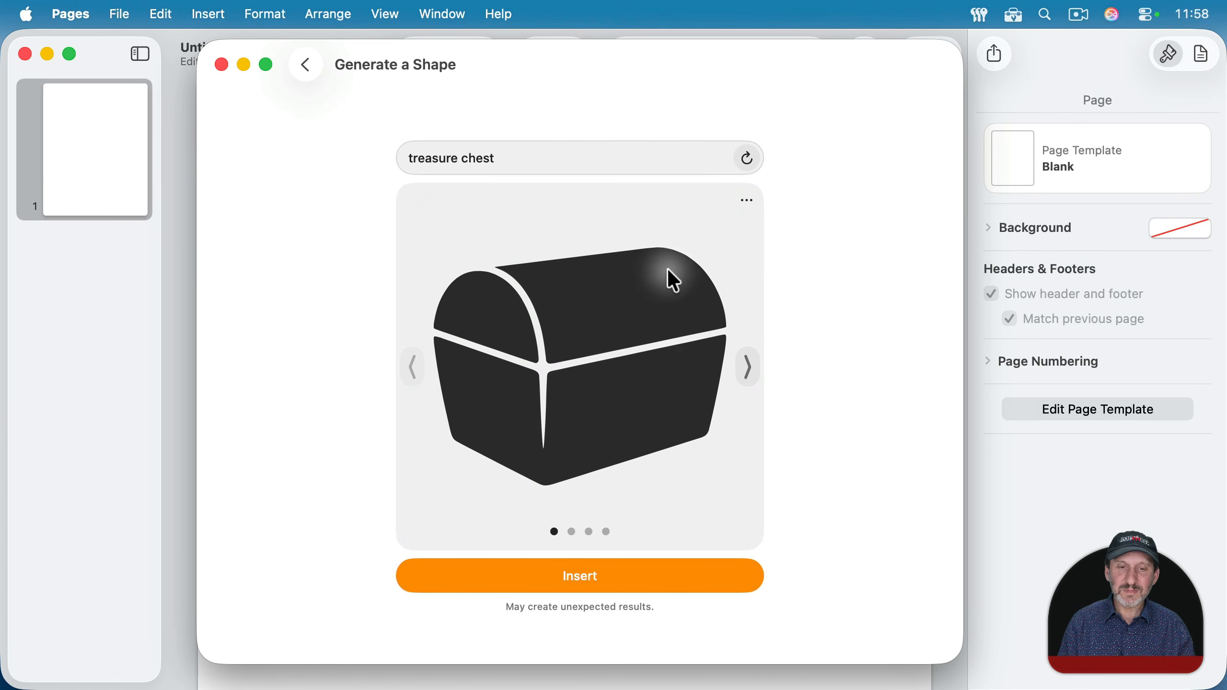
left_click(742, 360)
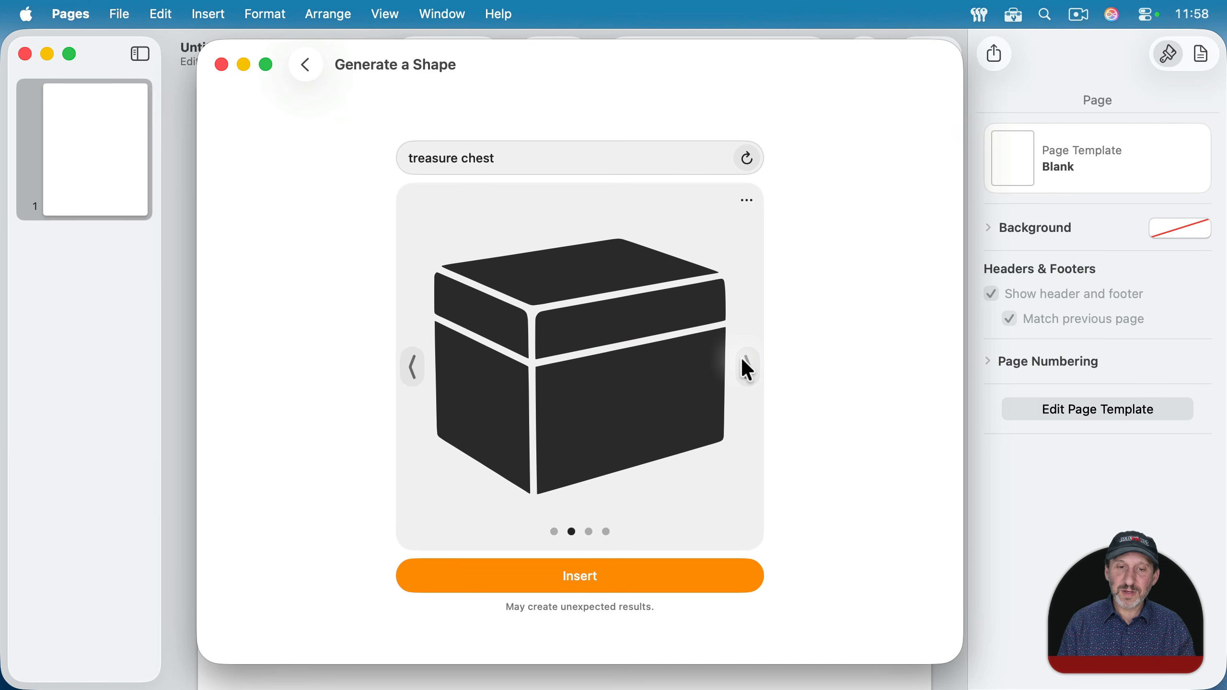
View the third and fourth treasure chest variations, and generate new ones from the description "treasure chest open with coins"
left_click(749, 370)
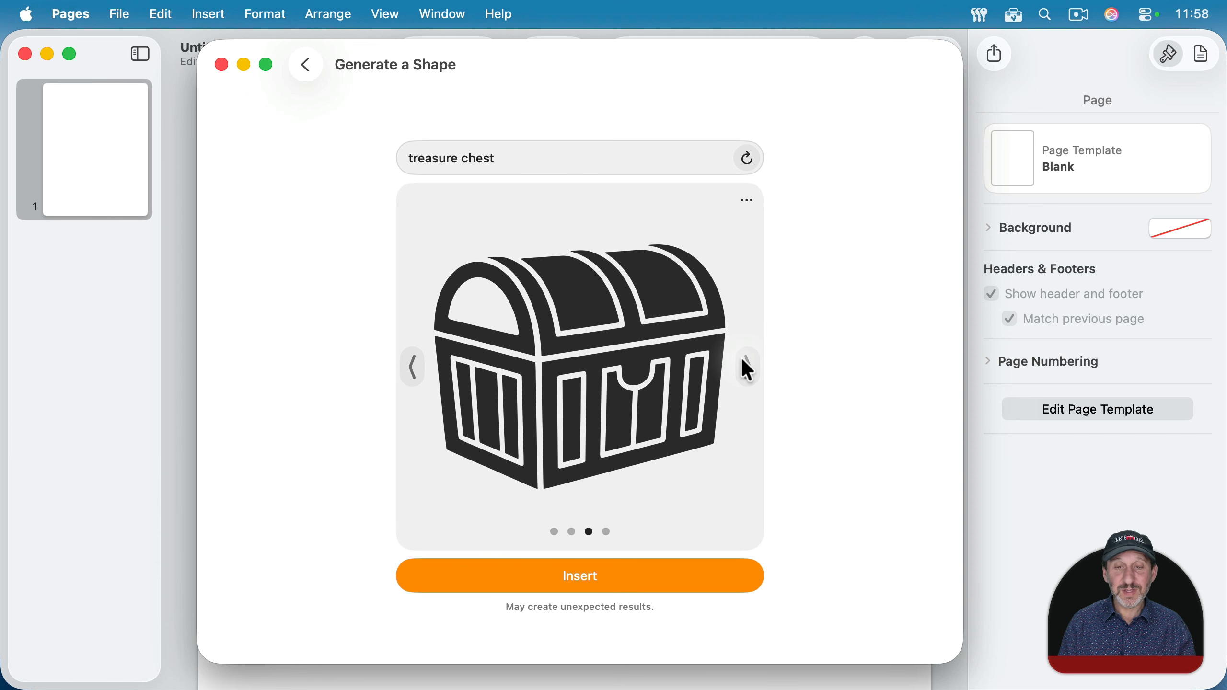
left_click(749, 370)
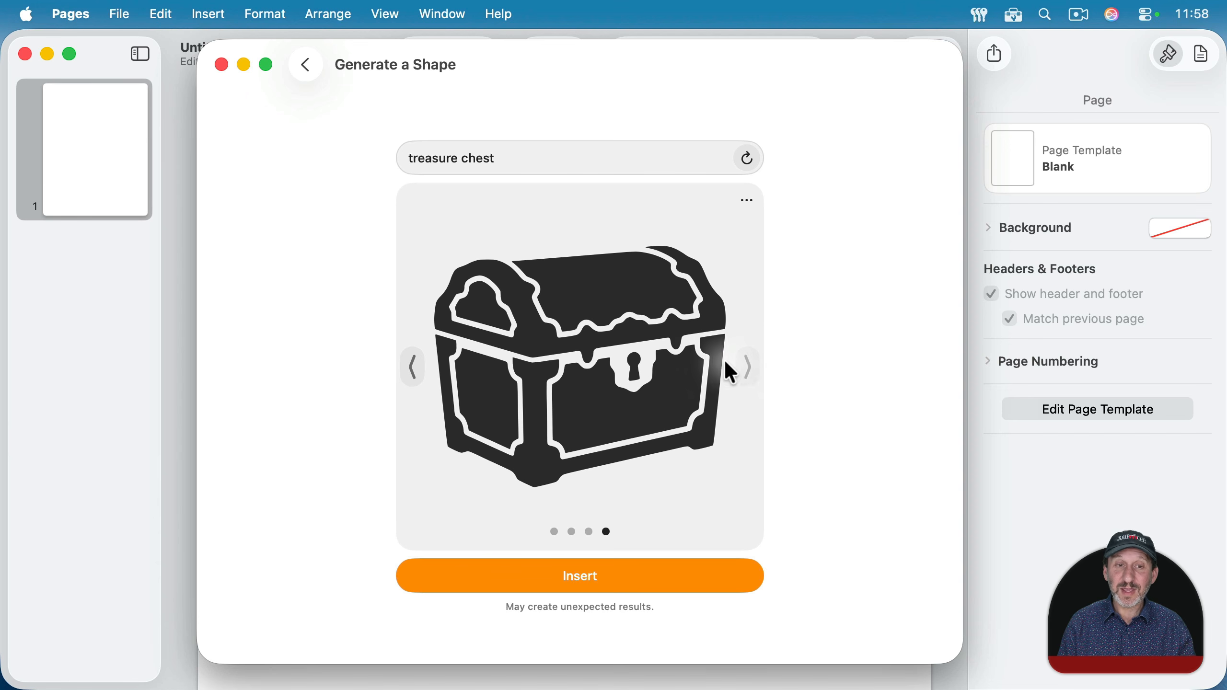
left_click(518, 157)
type("o")
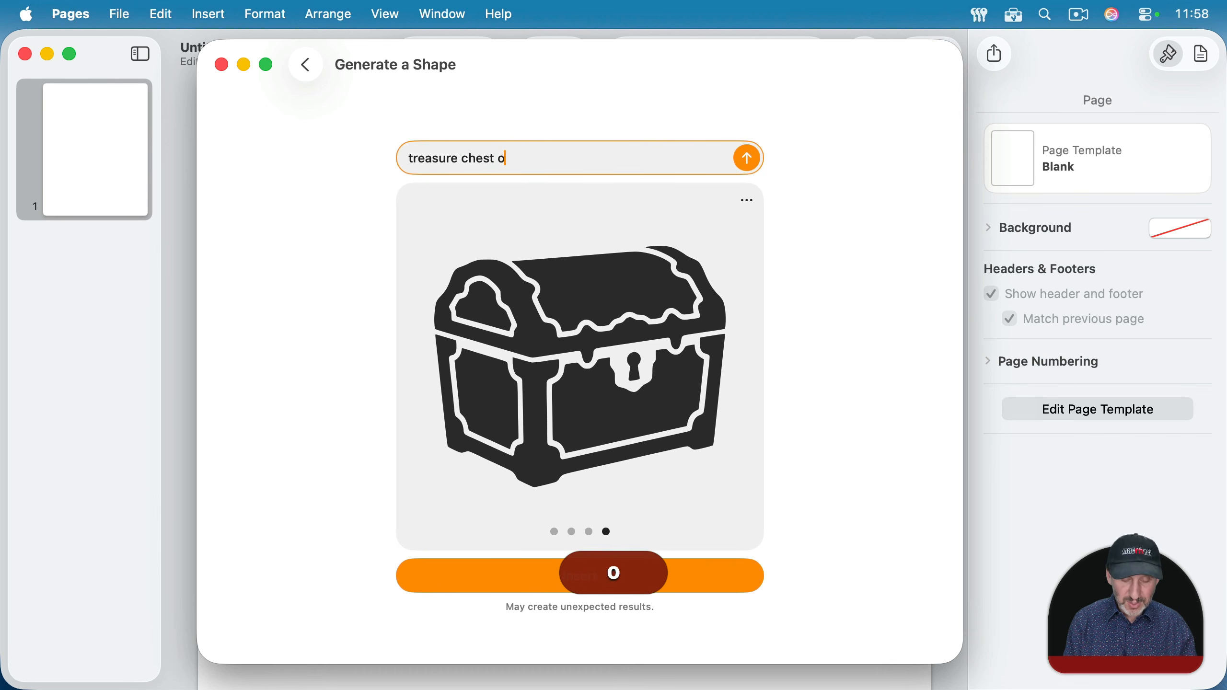
type("pen with ")
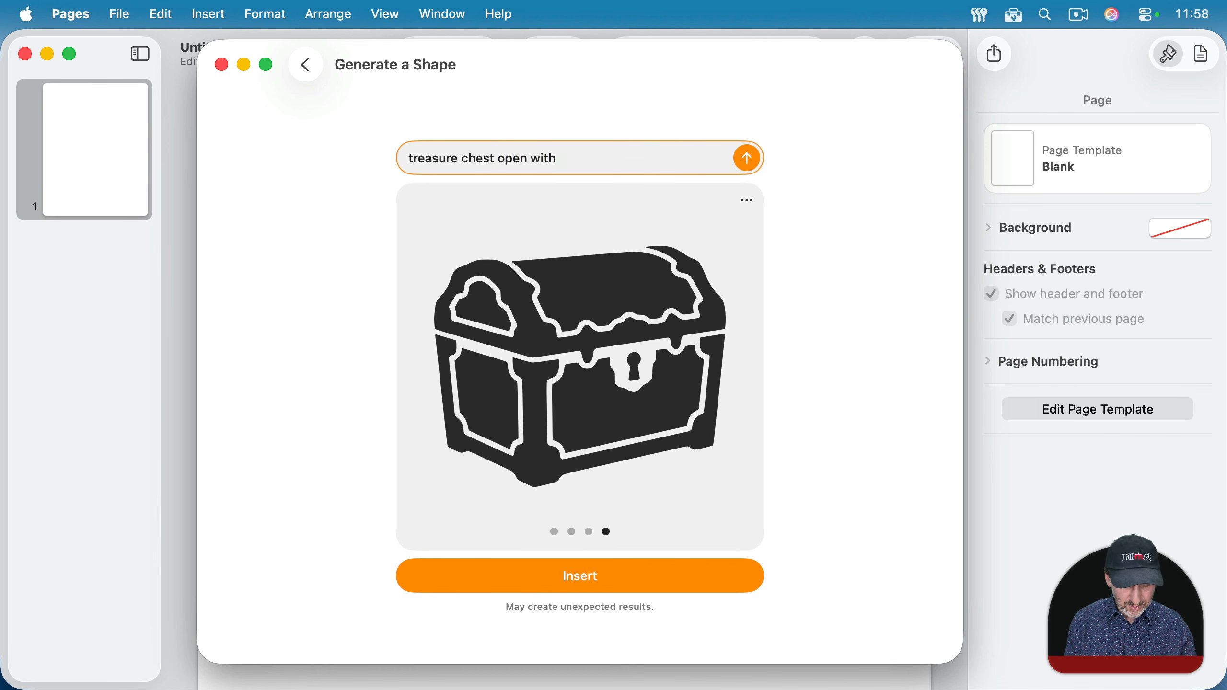
type("coins")
key("Return")
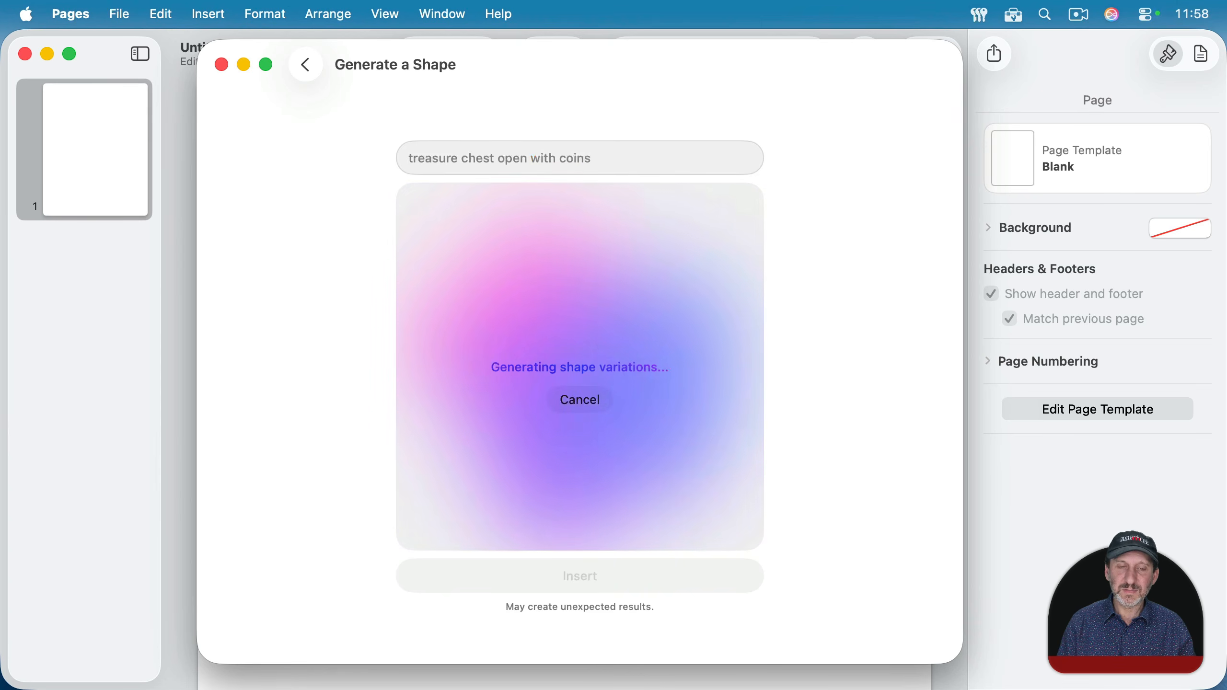
Compare the open chest variations, insert the first one into the page, and enlarge it to about two and a half times its size
mouse_move(523, 296)
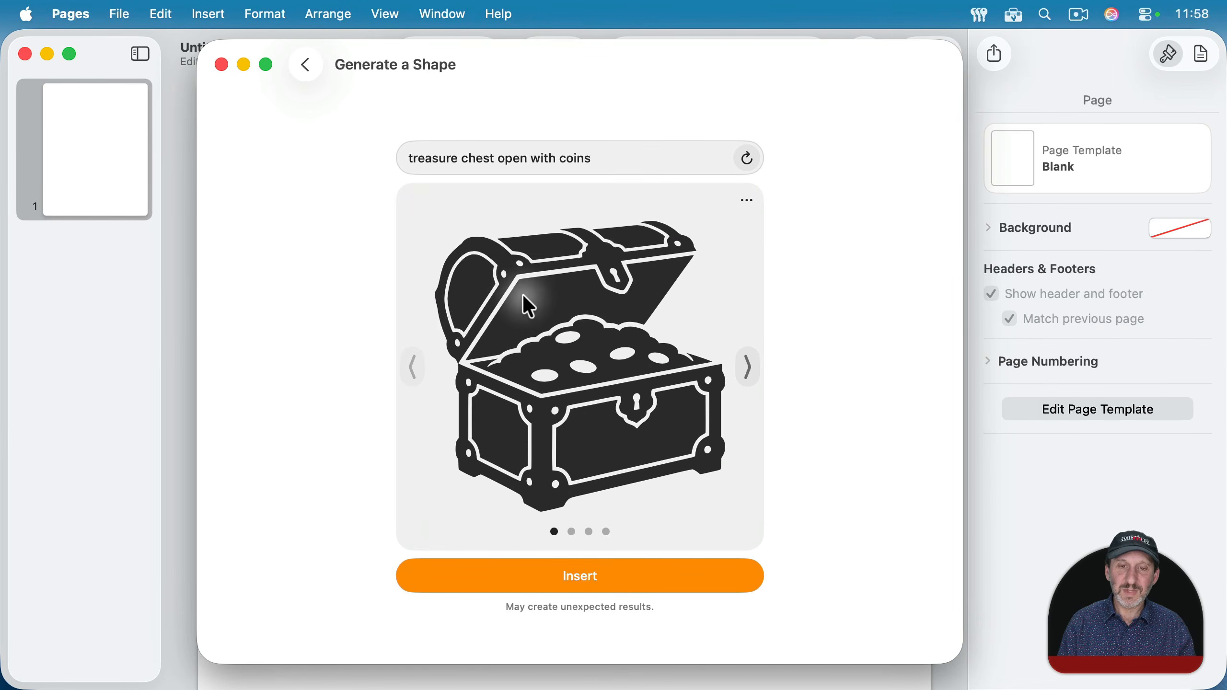
left_click(747, 369)
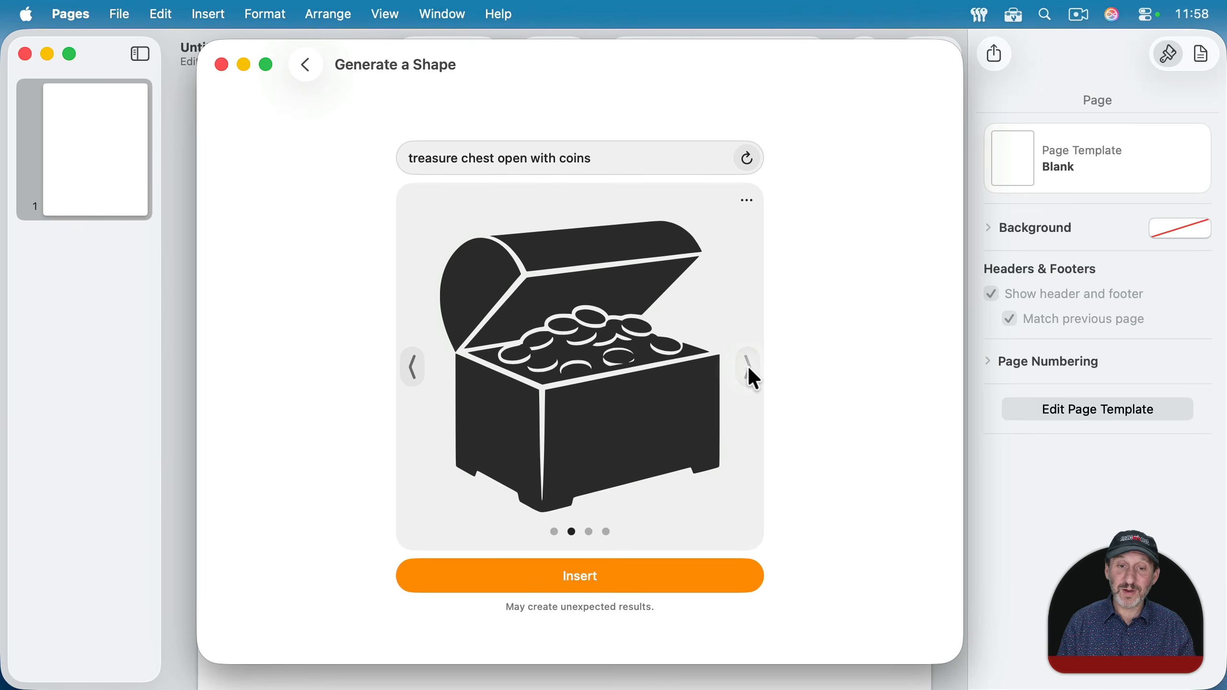
left_click(748, 370)
left_click(748, 370)
left_click(407, 370)
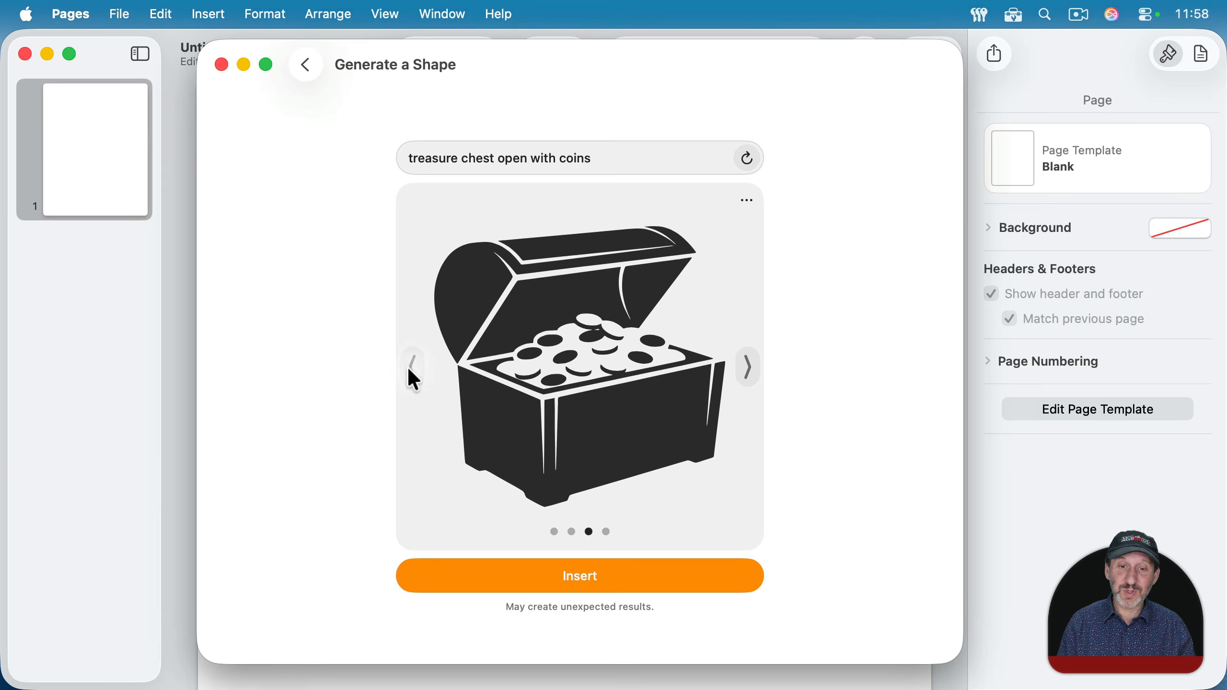
left_click(408, 370)
left_click(408, 370)
left_click(577, 567)
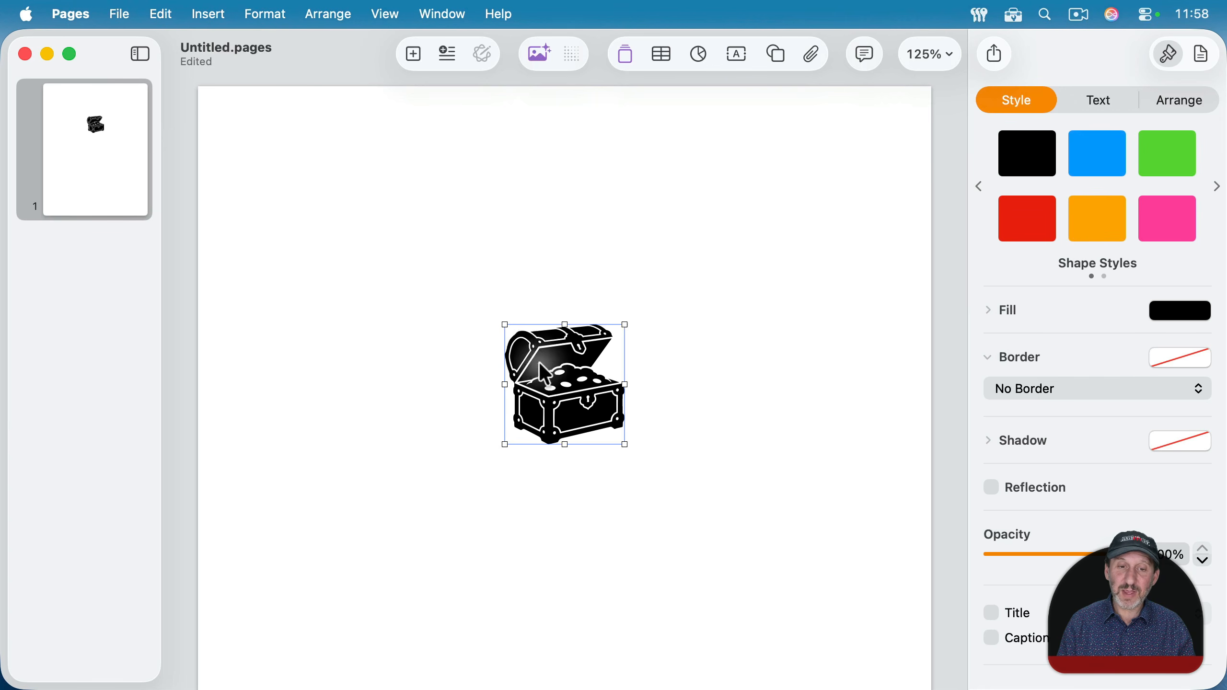
left_click_drag(505, 325, 278, 162)
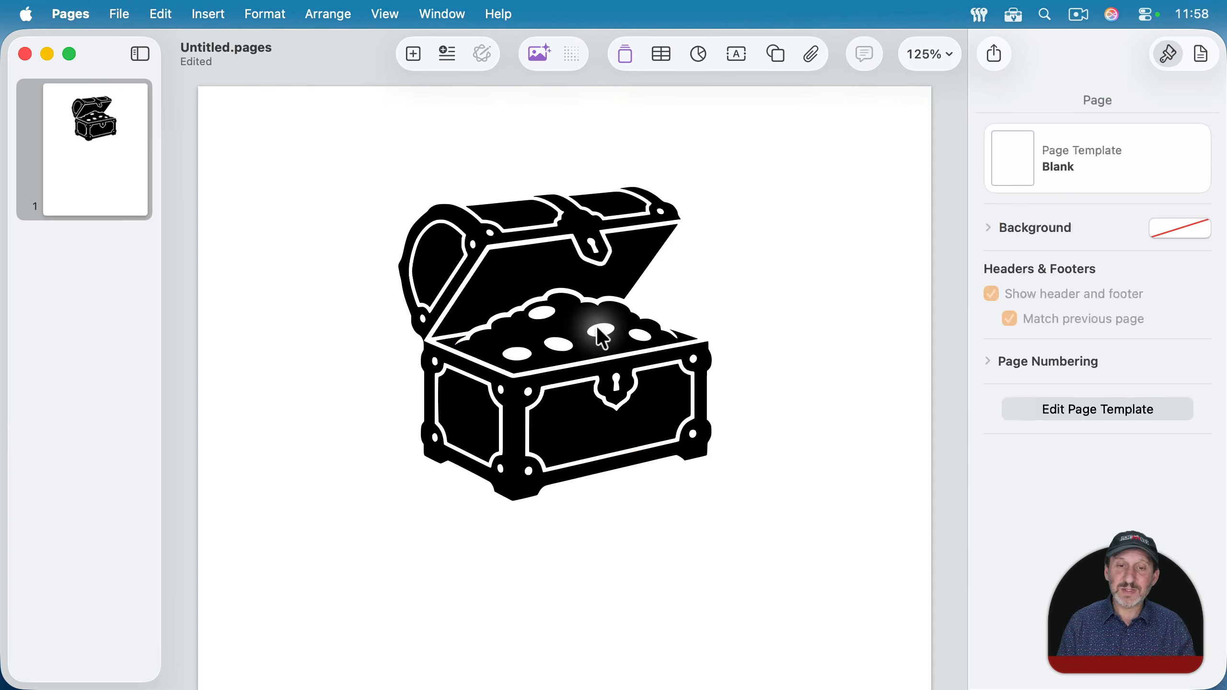
Make the chest shape editable and try deleting all outline points of the second coin from the right
right_click(598, 330)
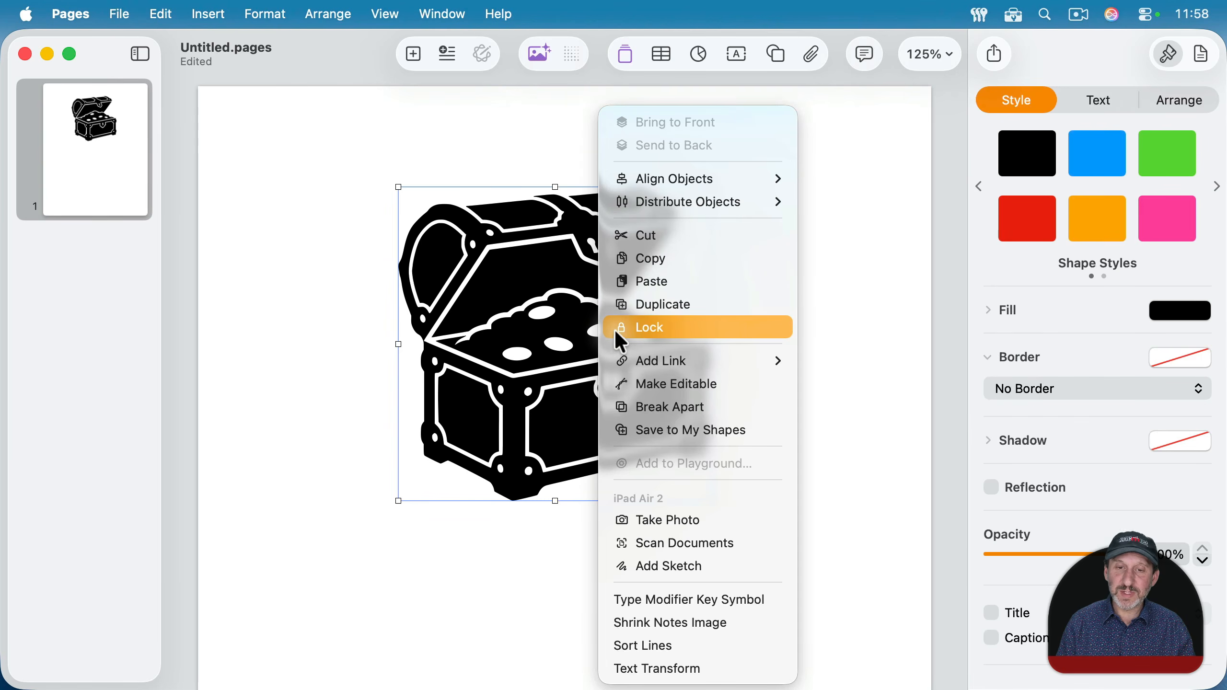
left_click(658, 383)
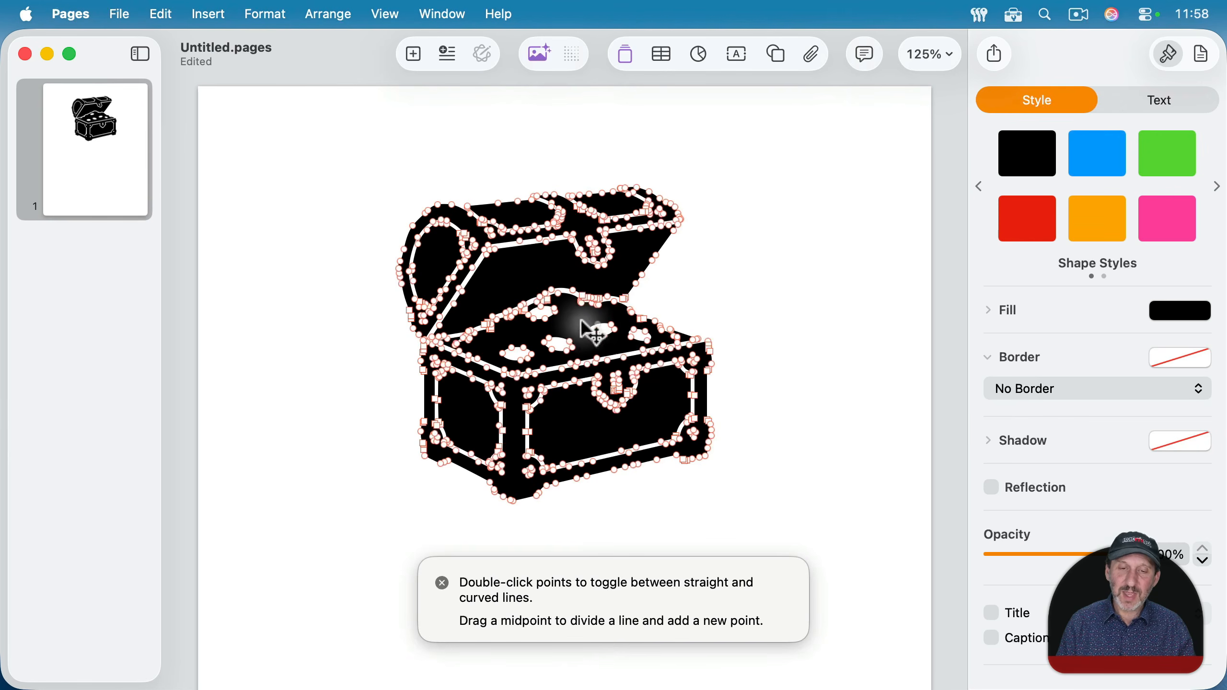
left_click_drag(620, 340, 620, 343)
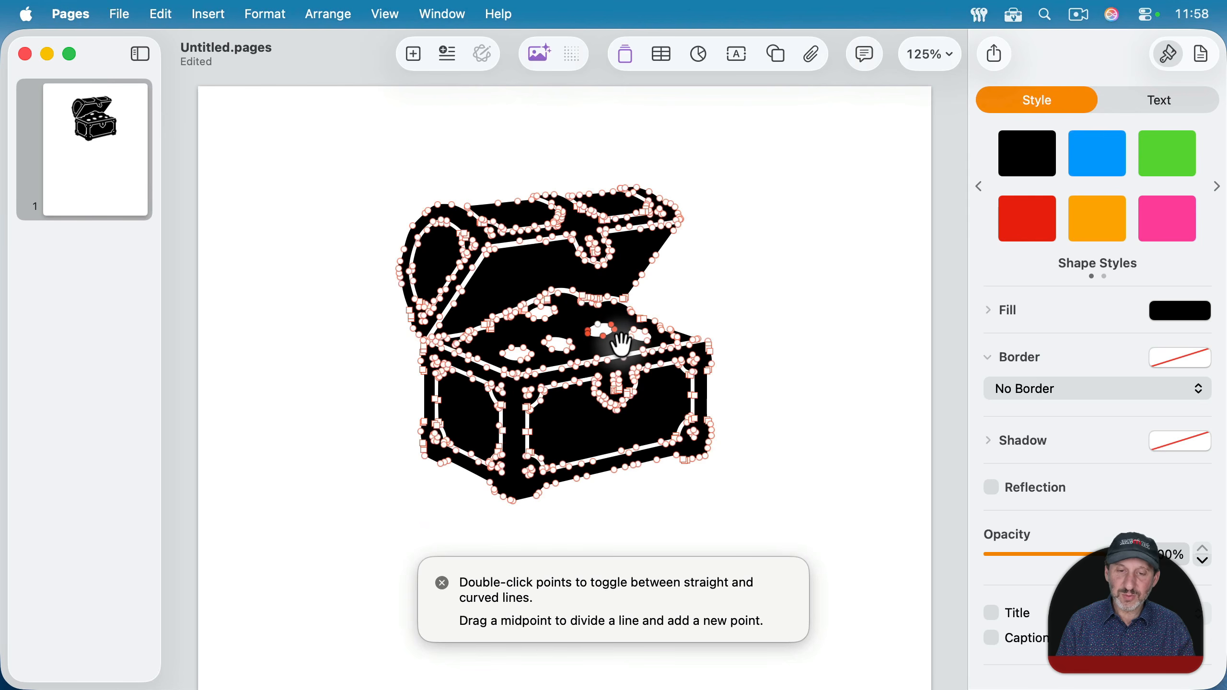
key("BackSpace")
left_click(752, 300)
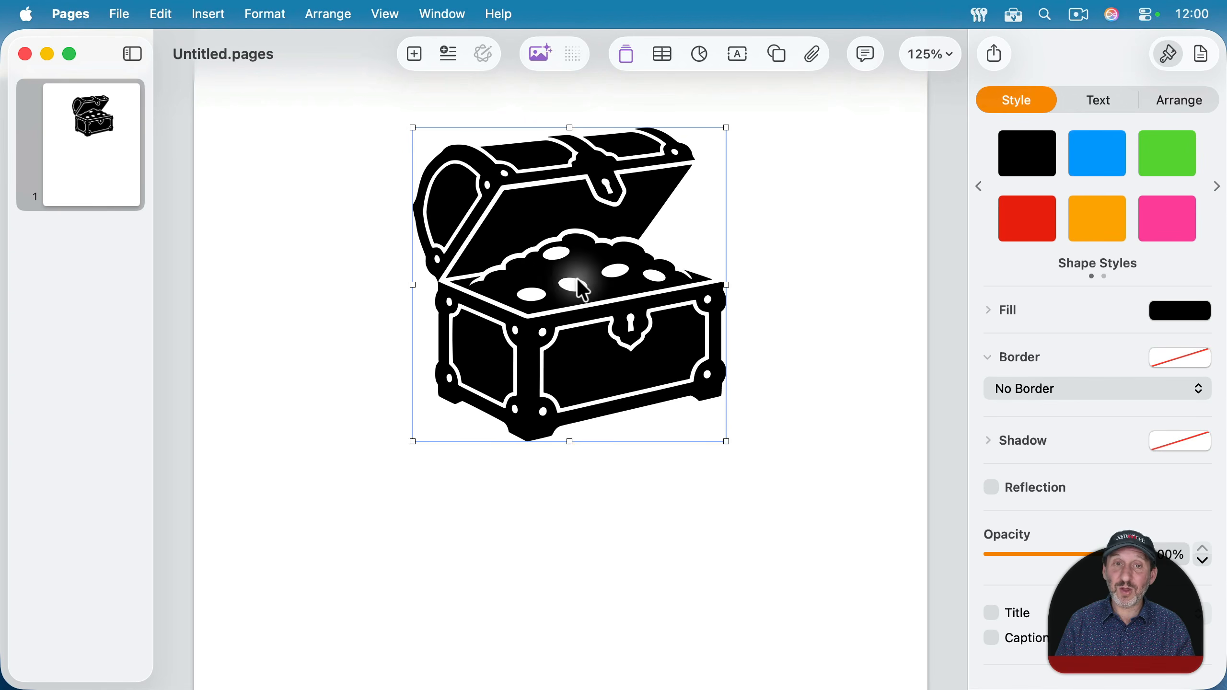
Break the treasure chest shape apart into separate pieces and deselect them
right_click(563, 310)
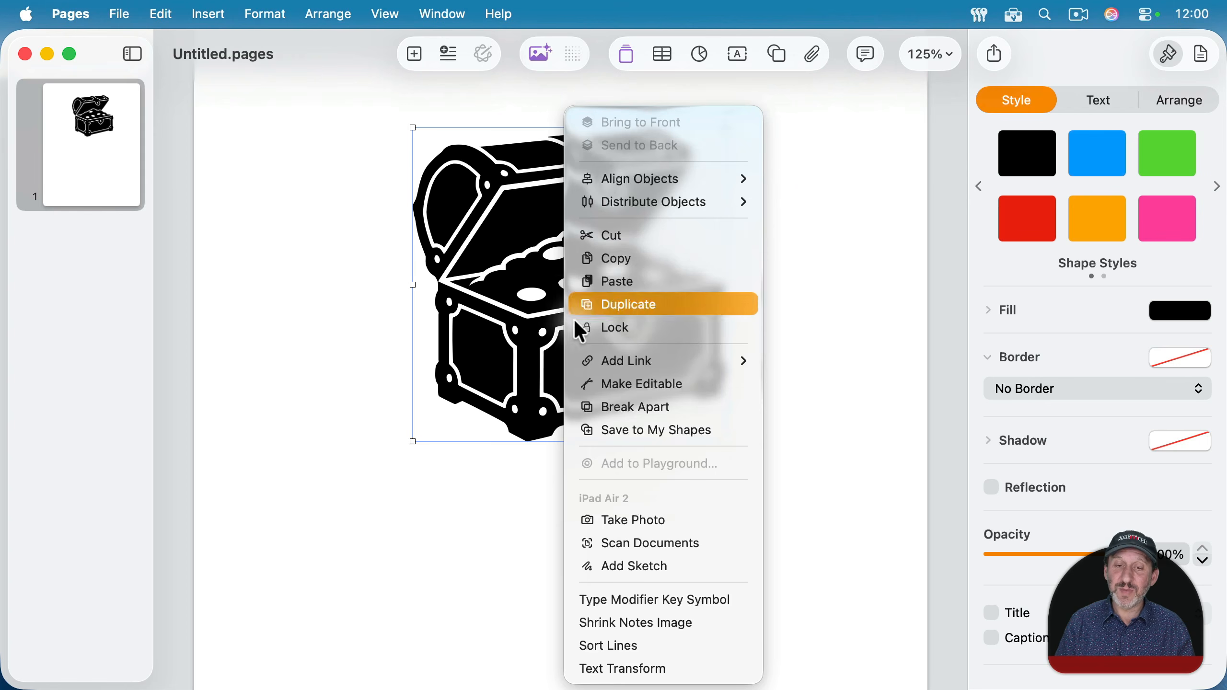
left_click(629, 405)
left_click(792, 334)
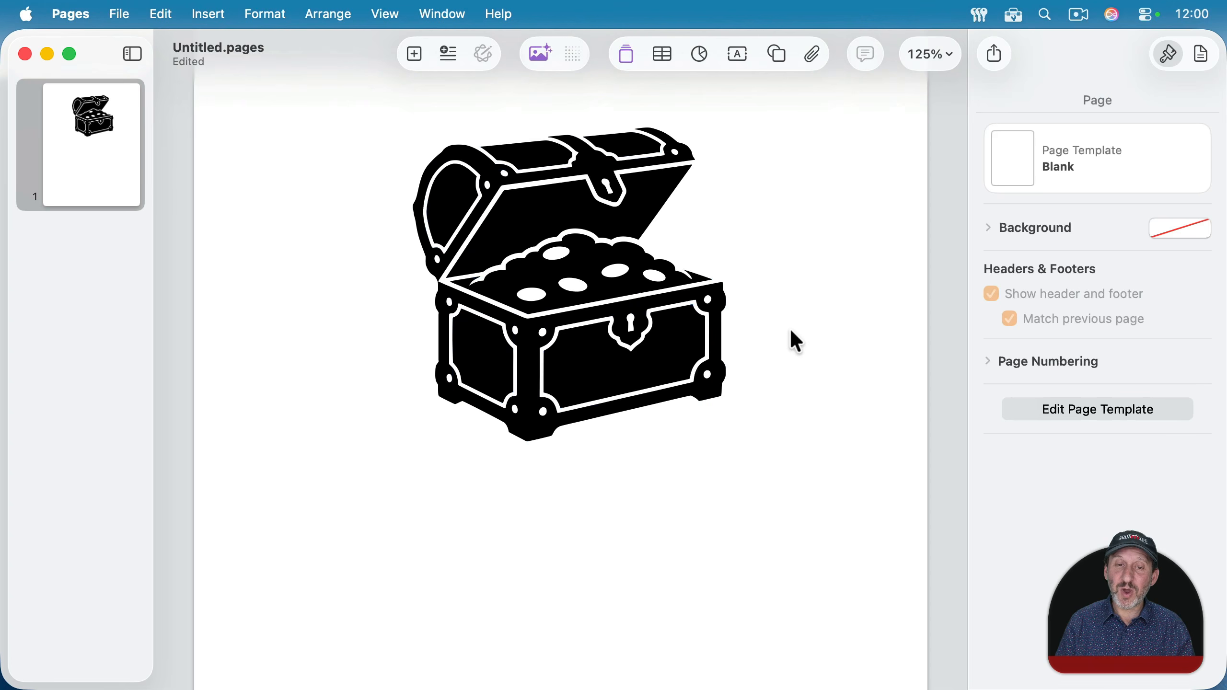
Try moving the coin pile and the lid's interior as separate pieces, undoing the coin pile move
left_click(610, 270)
left_click_drag(594, 254, 569, 251)
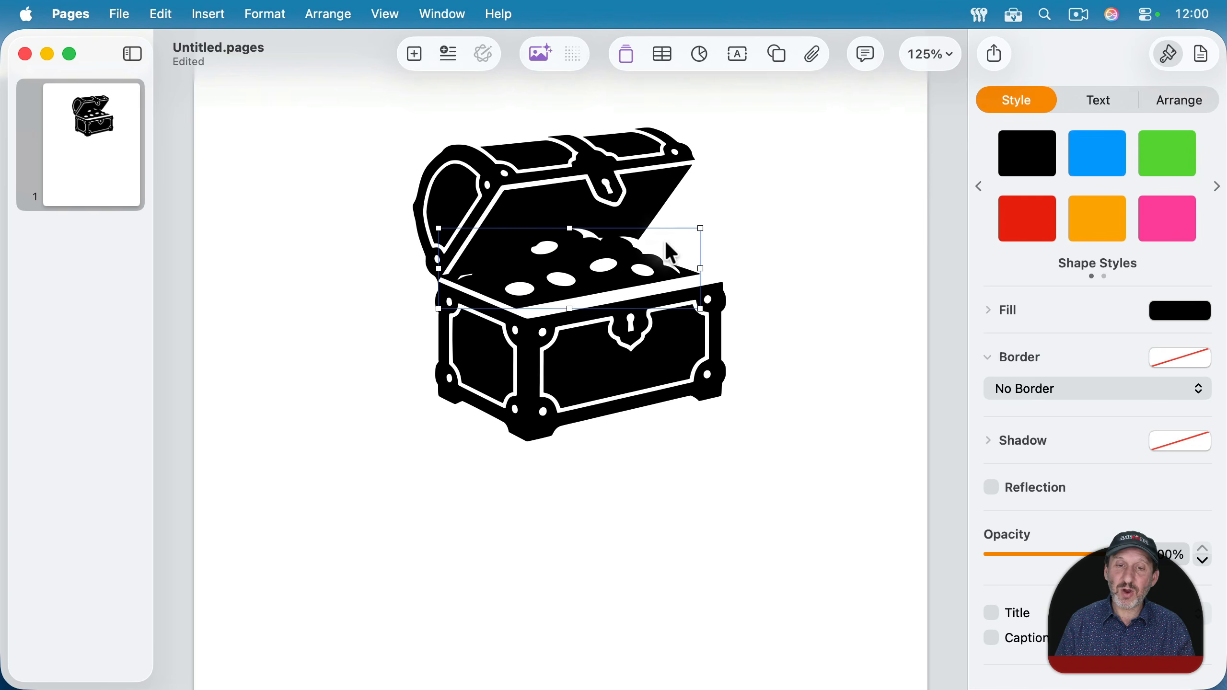
key("super+z")
left_click_drag(556, 194, 526, 220)
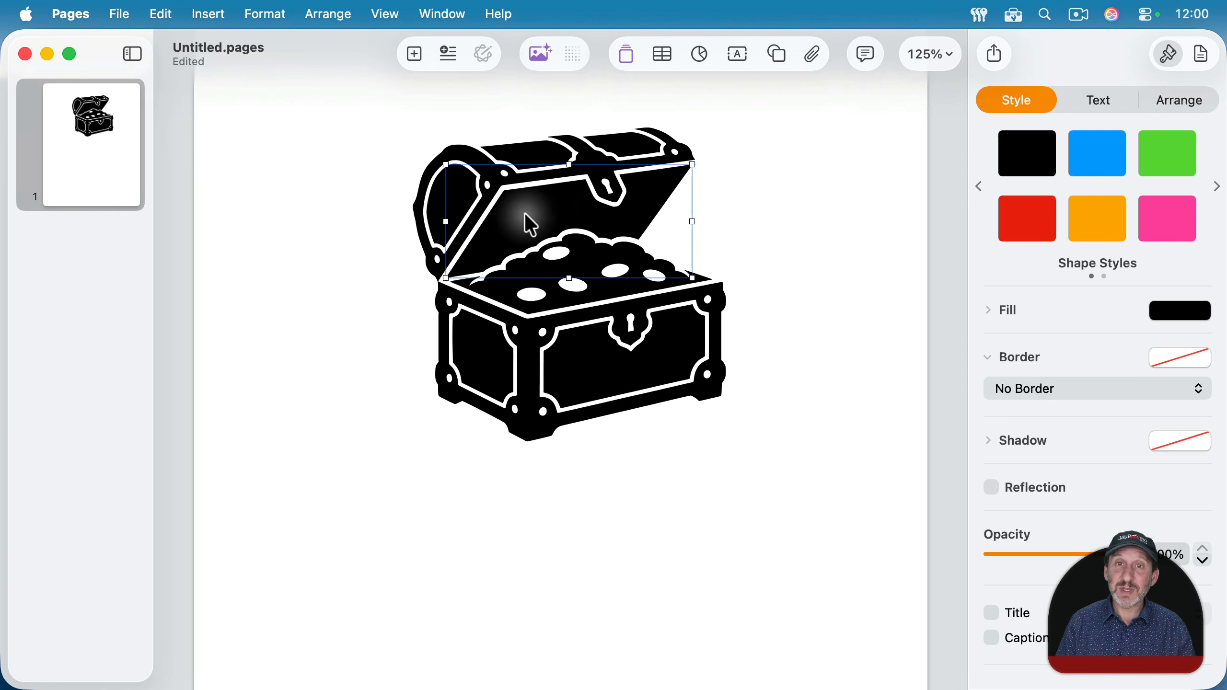
Select every piece of the broken-apart chest and give them all a dark gray fill
left_click_drag(345, 134, 822, 488)
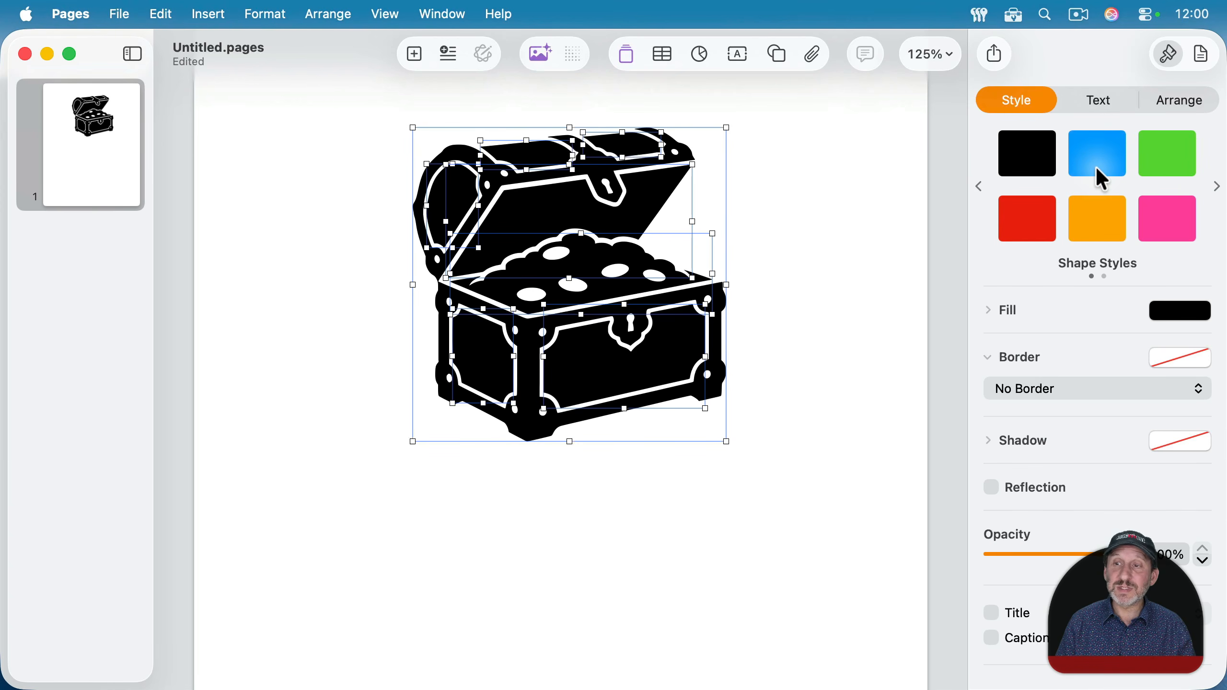
left_click(1173, 310)
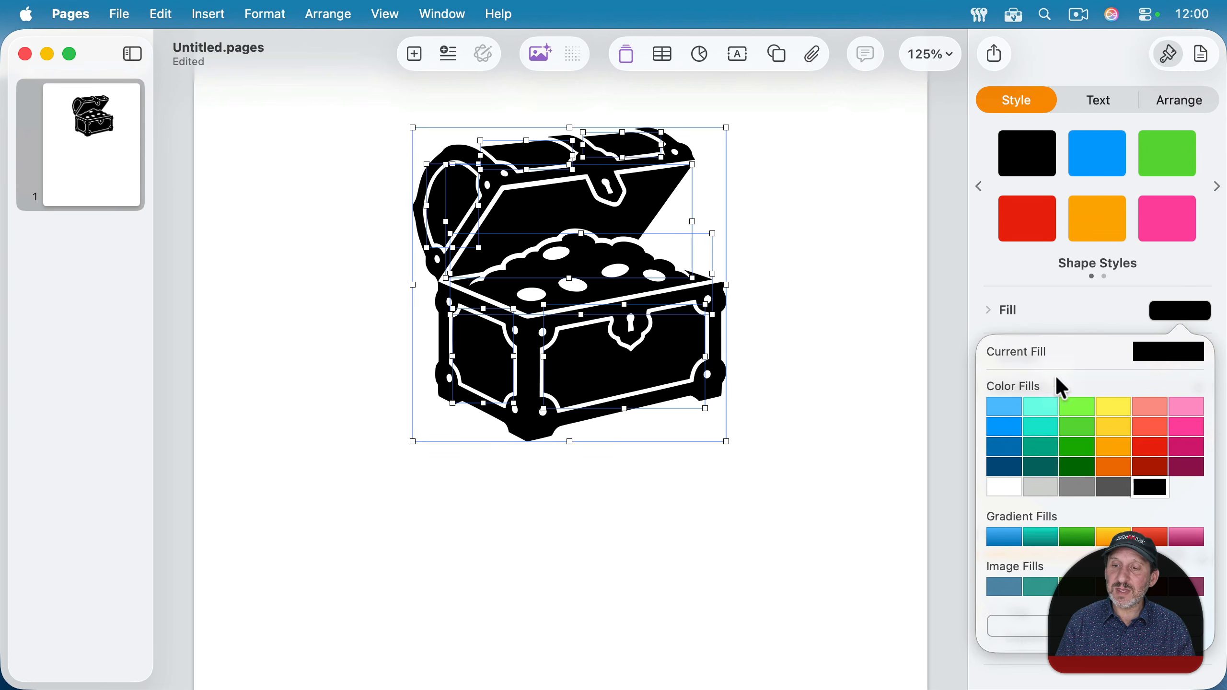
left_click(1117, 483)
left_click(536, 218)
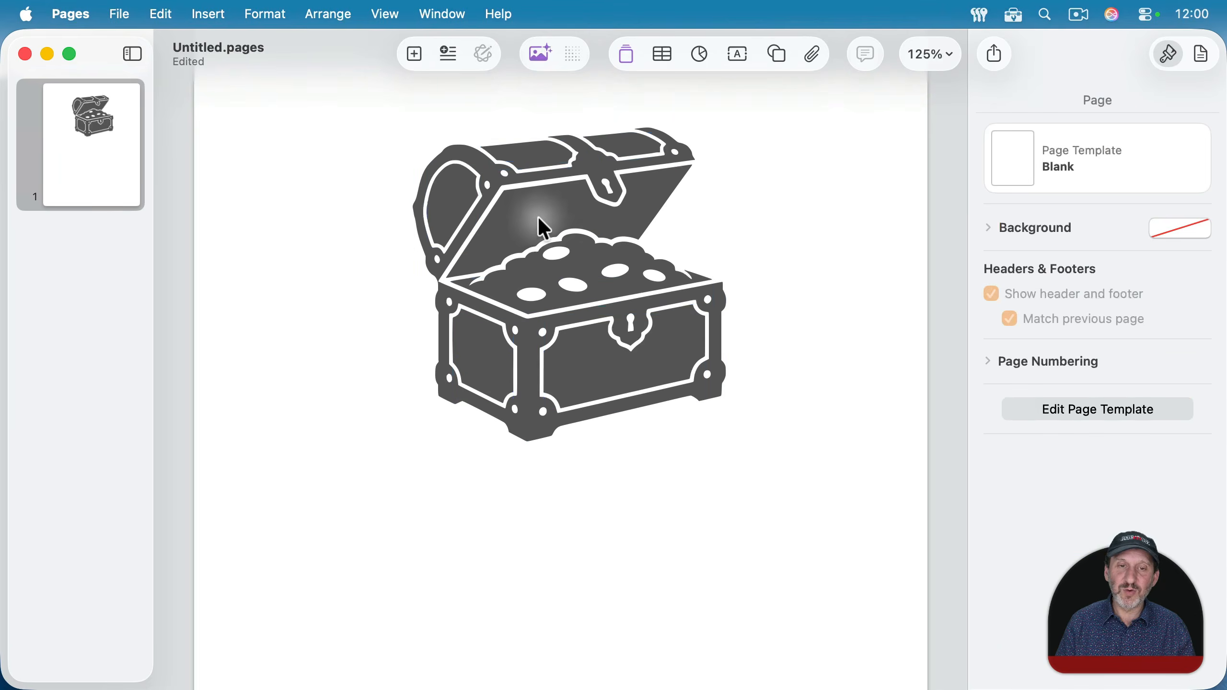
Fill the interior of the chest's open lid with black
left_click(531, 220)
left_click(1178, 311)
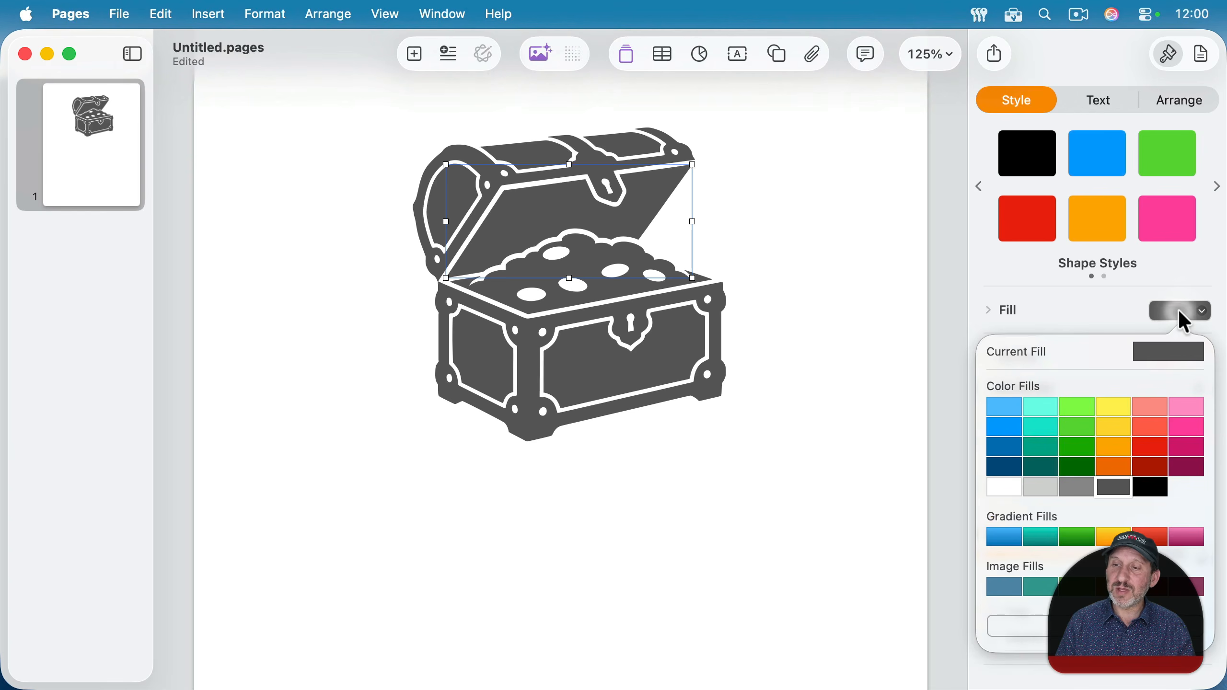
left_click(1155, 487)
left_click(882, 302)
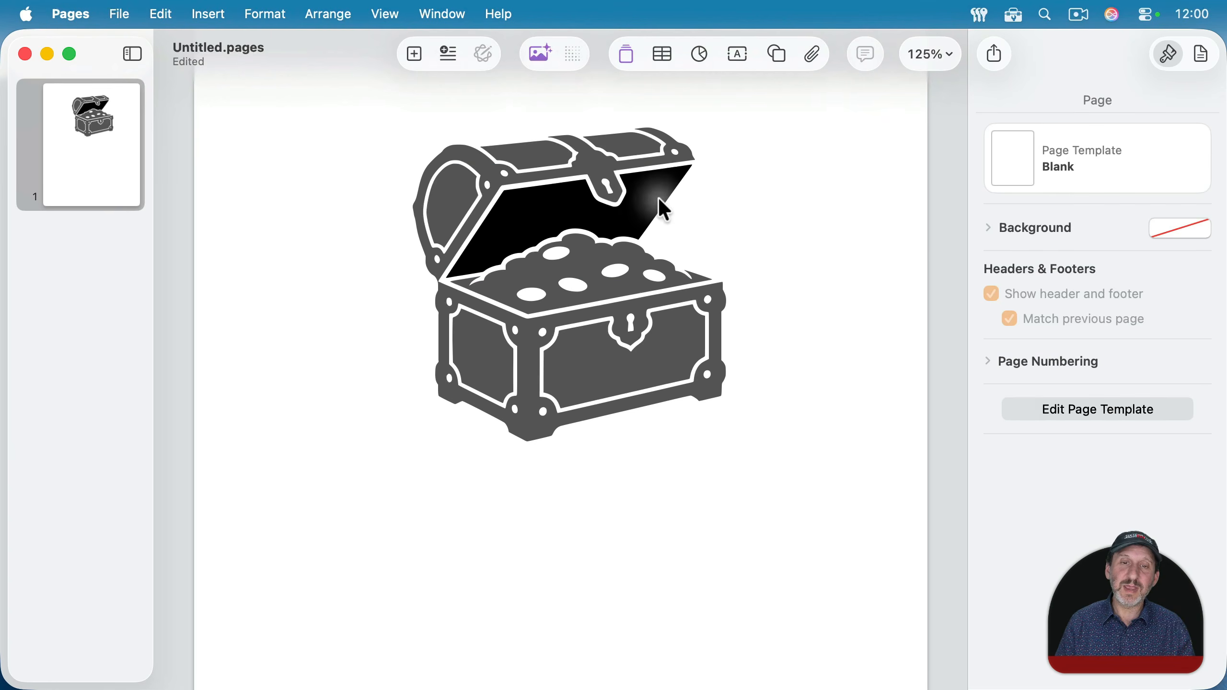
Fill the coin pile inside the chest with golden orange
left_click(537, 288)
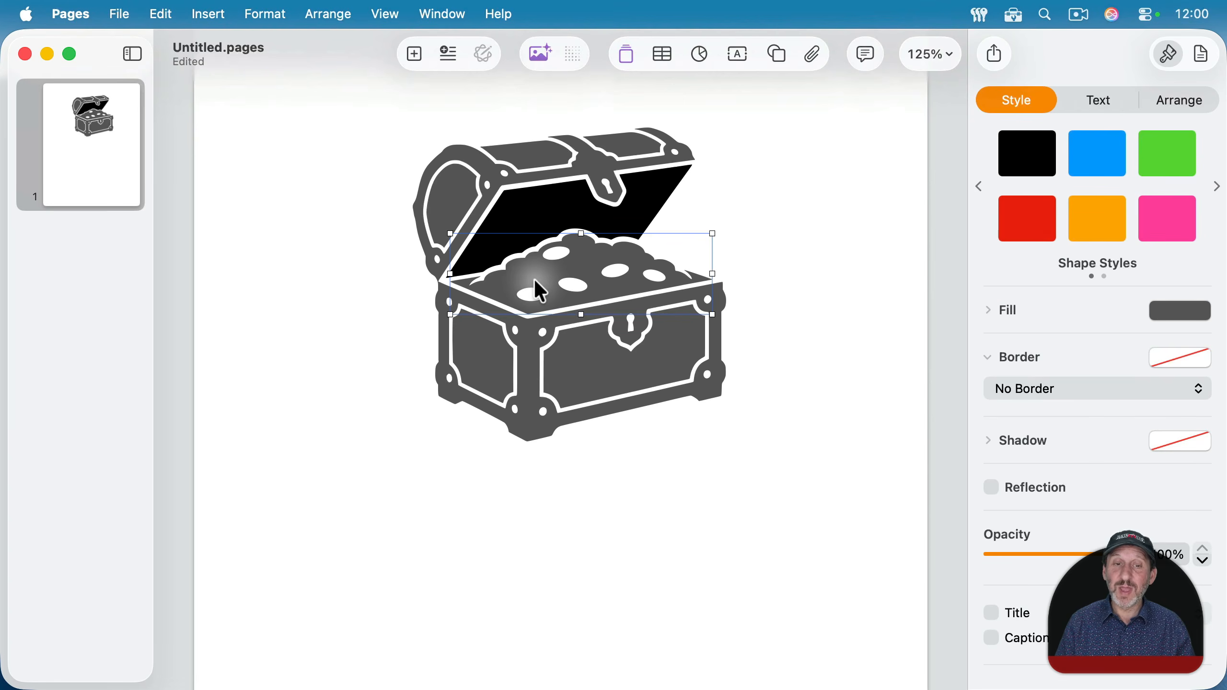
left_click(1183, 312)
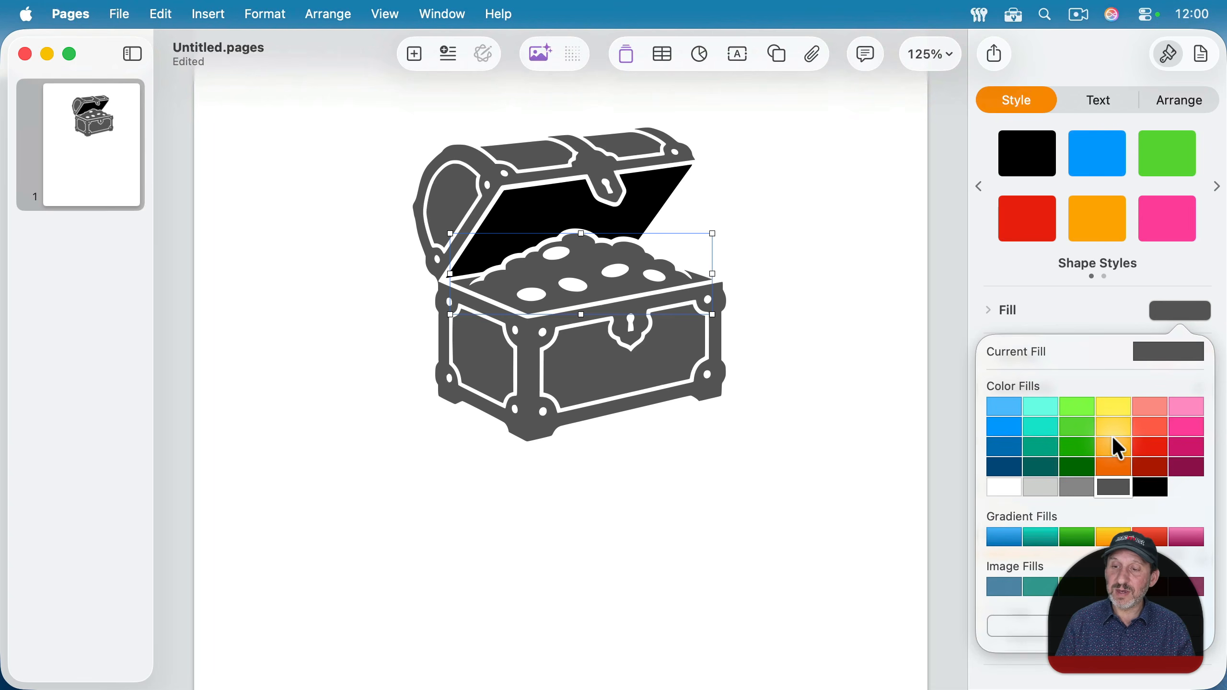
left_click(1116, 456)
left_click(851, 305)
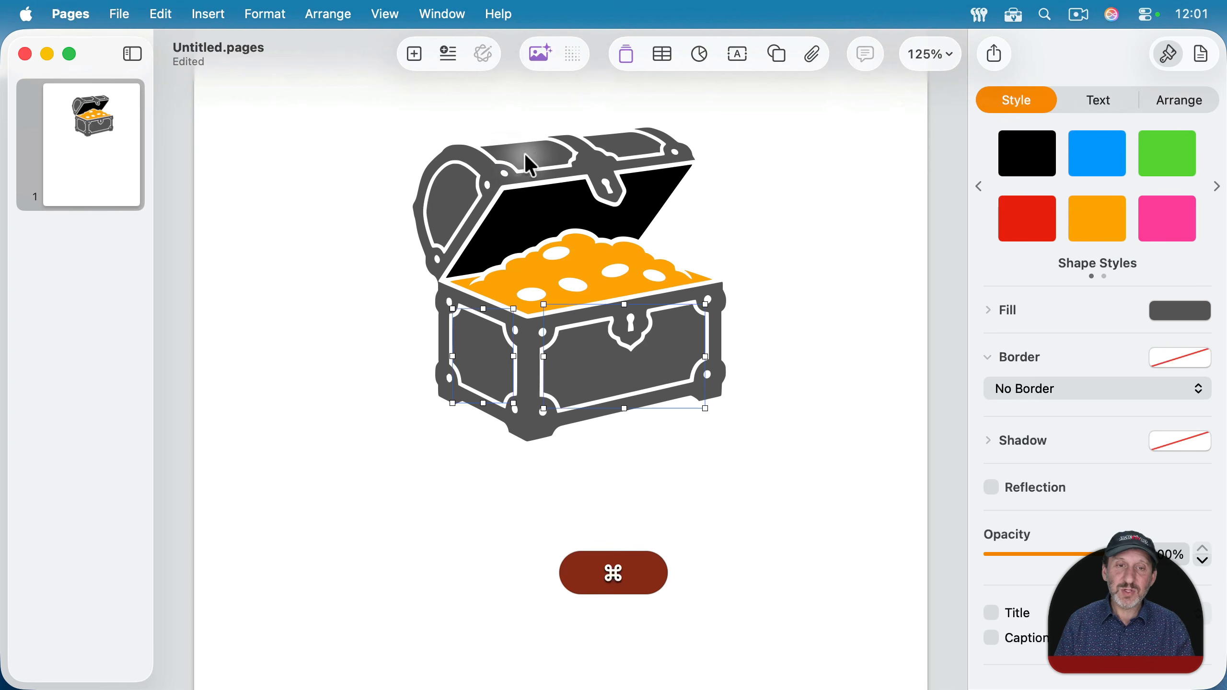
Select the chest's front and side panels plus the three lid panels, and fill them with dark orange
left_click(524, 156, "super")
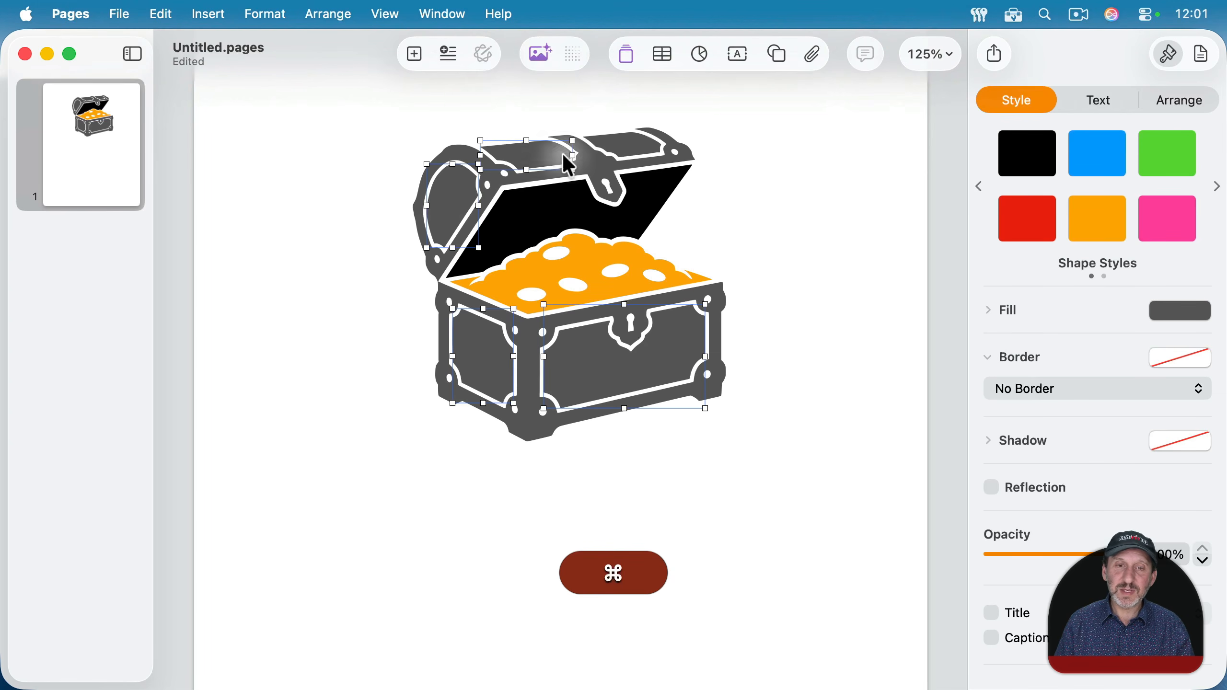
left_click(633, 151, "super")
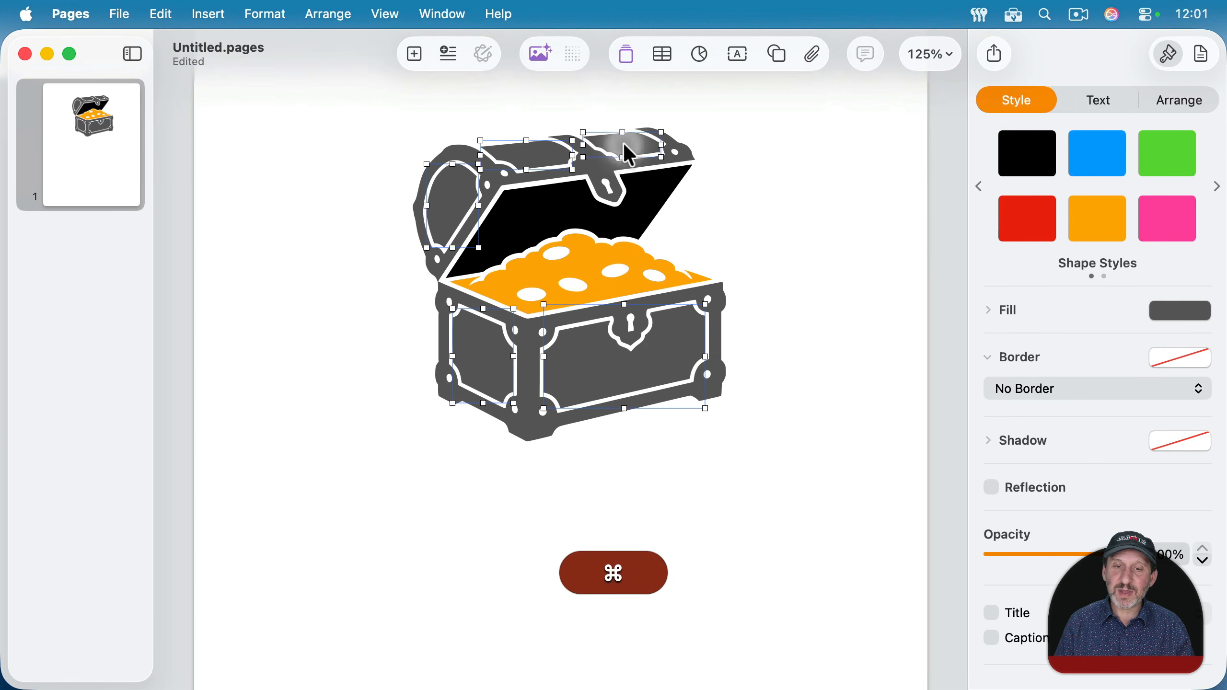
left_click(1173, 310)
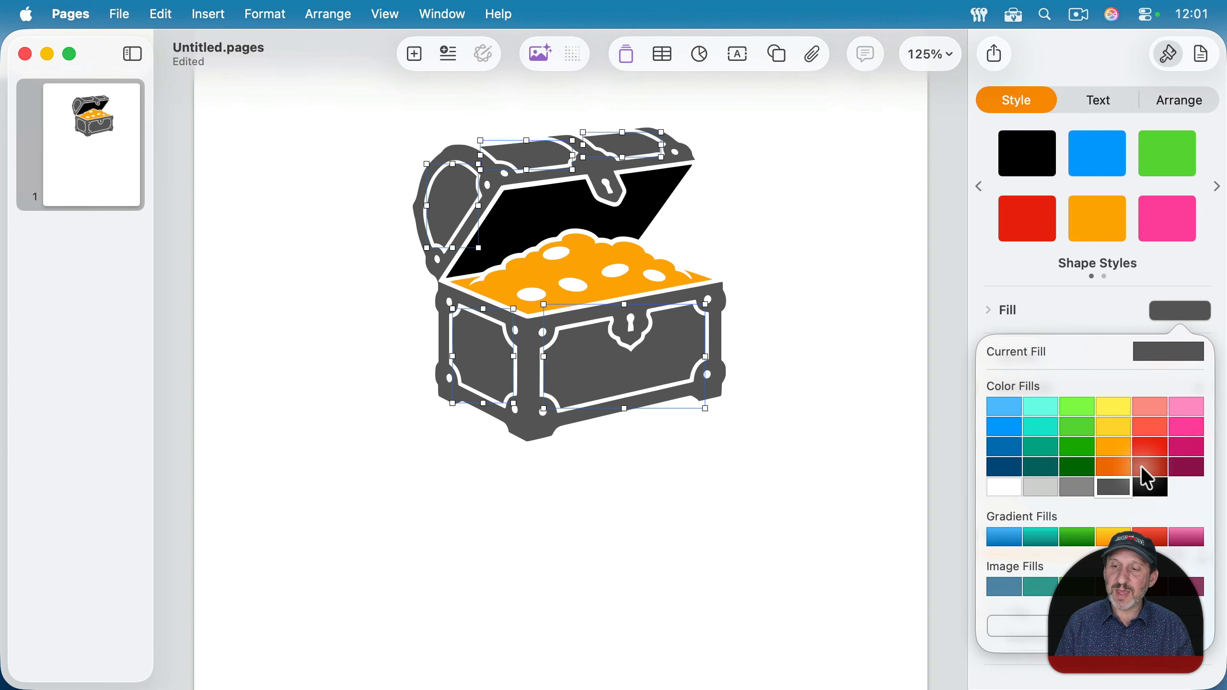
left_click(1118, 463)
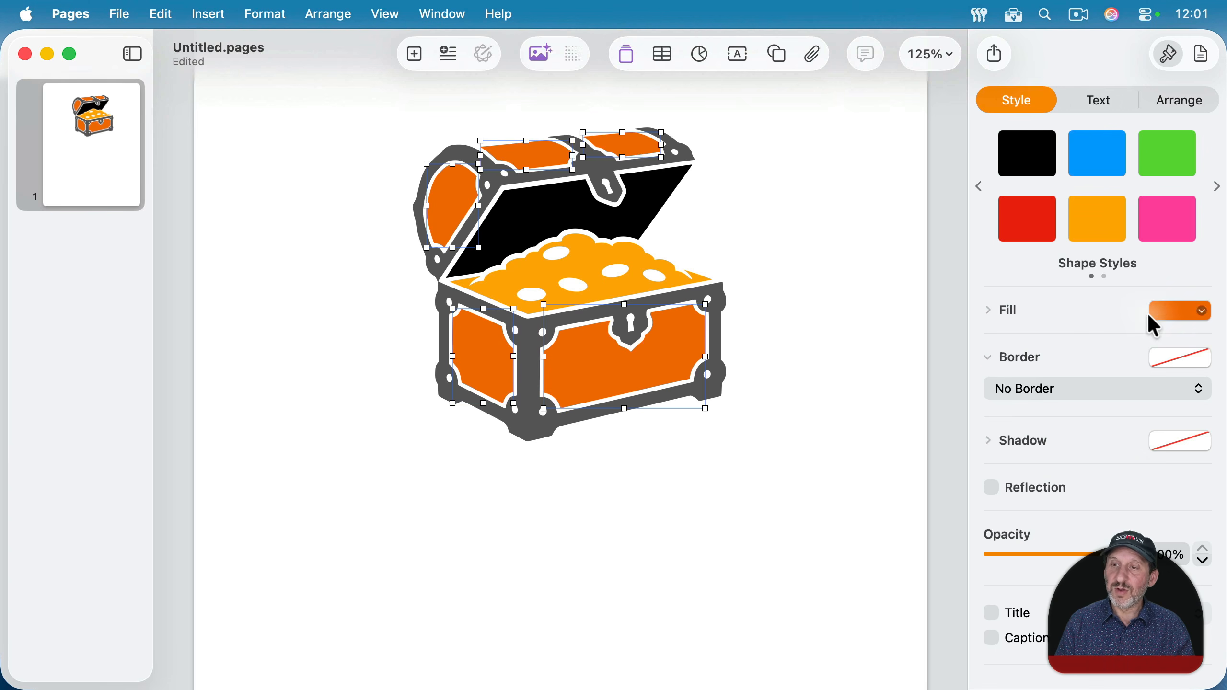
Change the fill of the selected chest panels to a custom brown pencil color
left_click(1008, 311)
left_click(1035, 373)
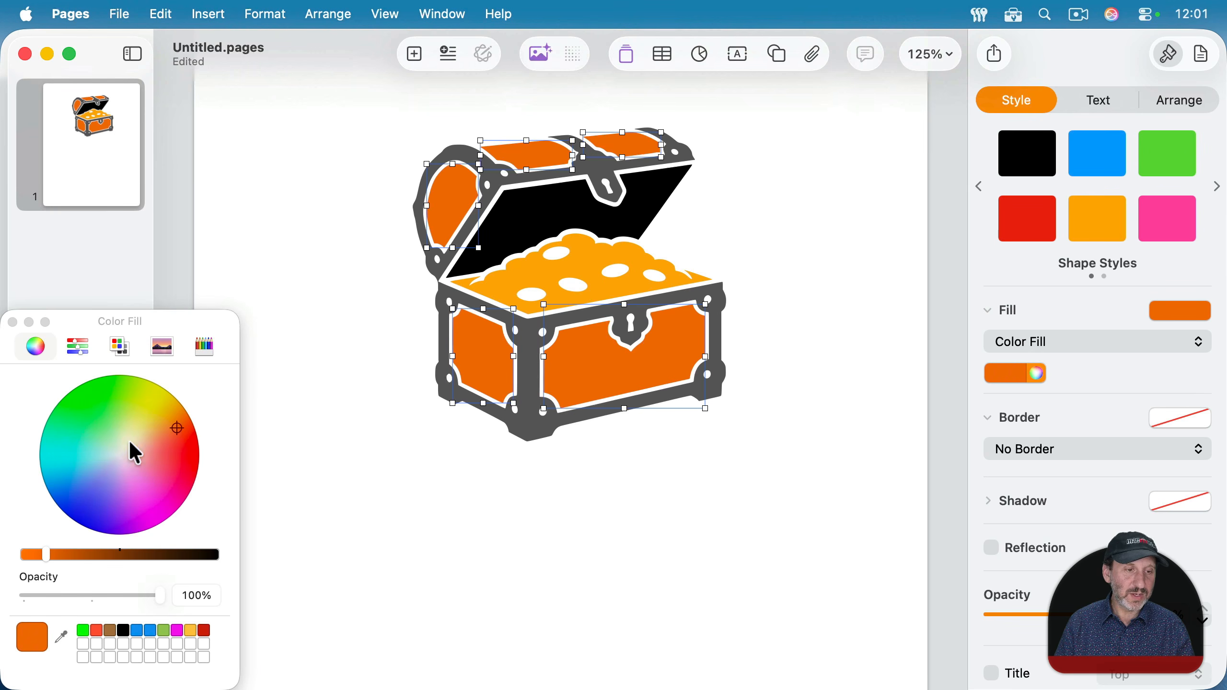
left_click(205, 352)
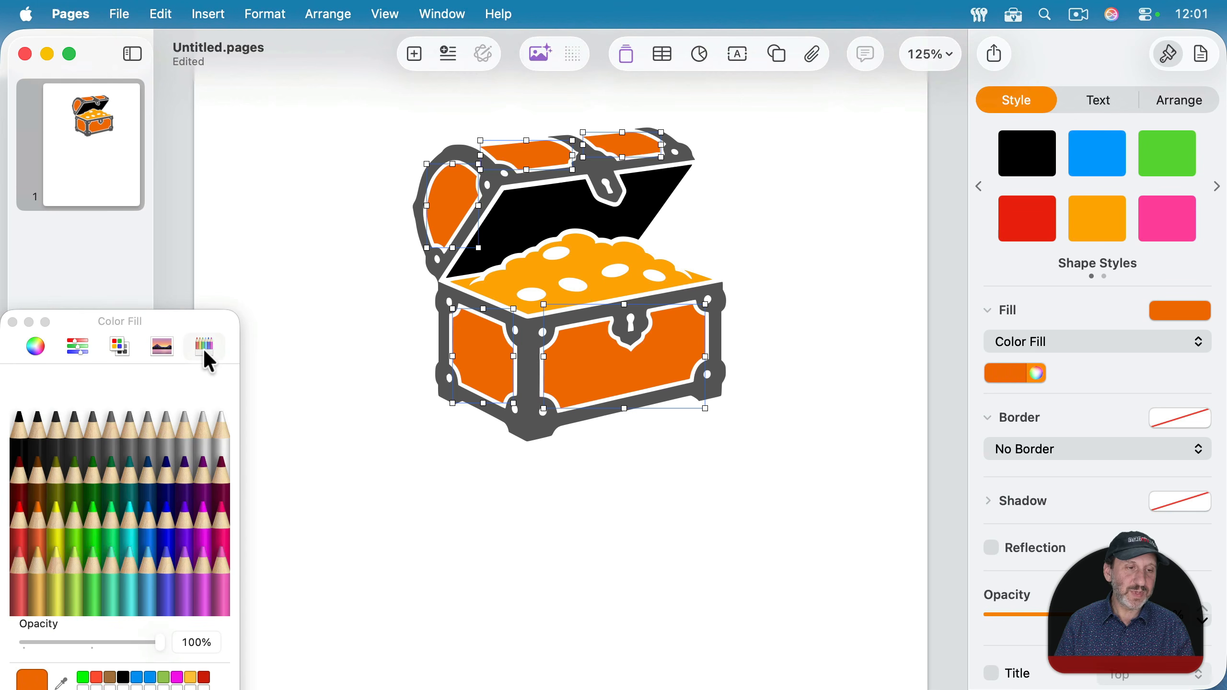
left_click(40, 481)
left_click(557, 497)
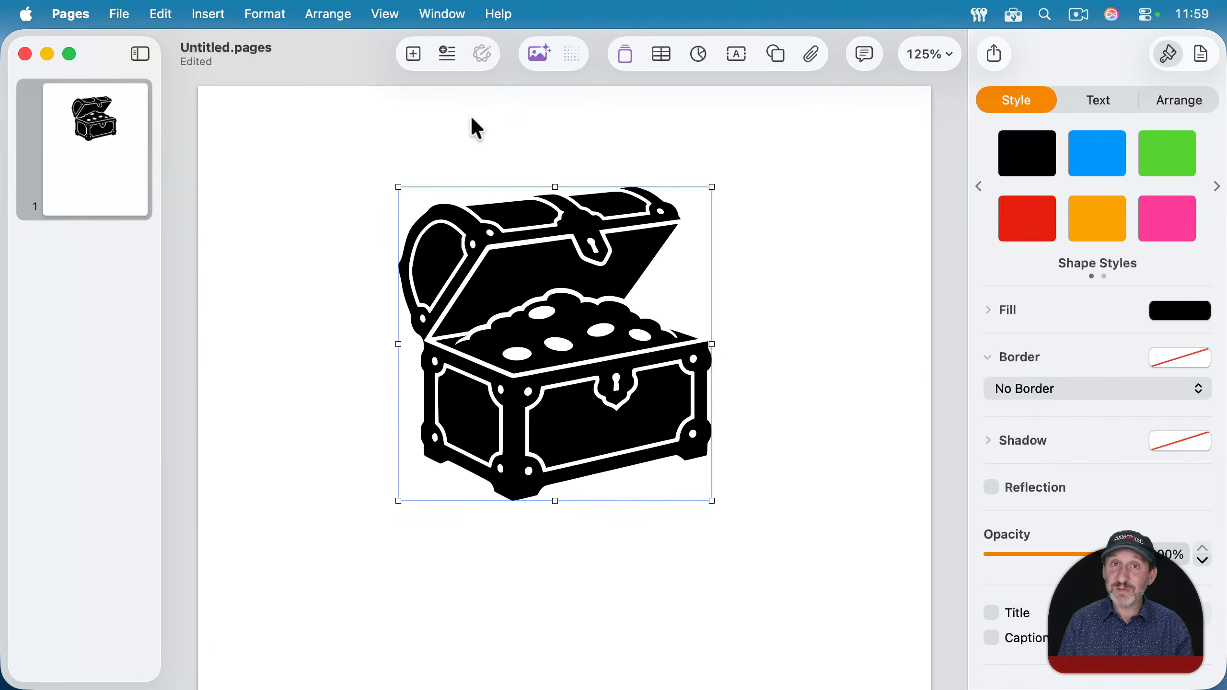
Save the document to the iCloud Desktop as Untitled.pages
left_click(120, 14)
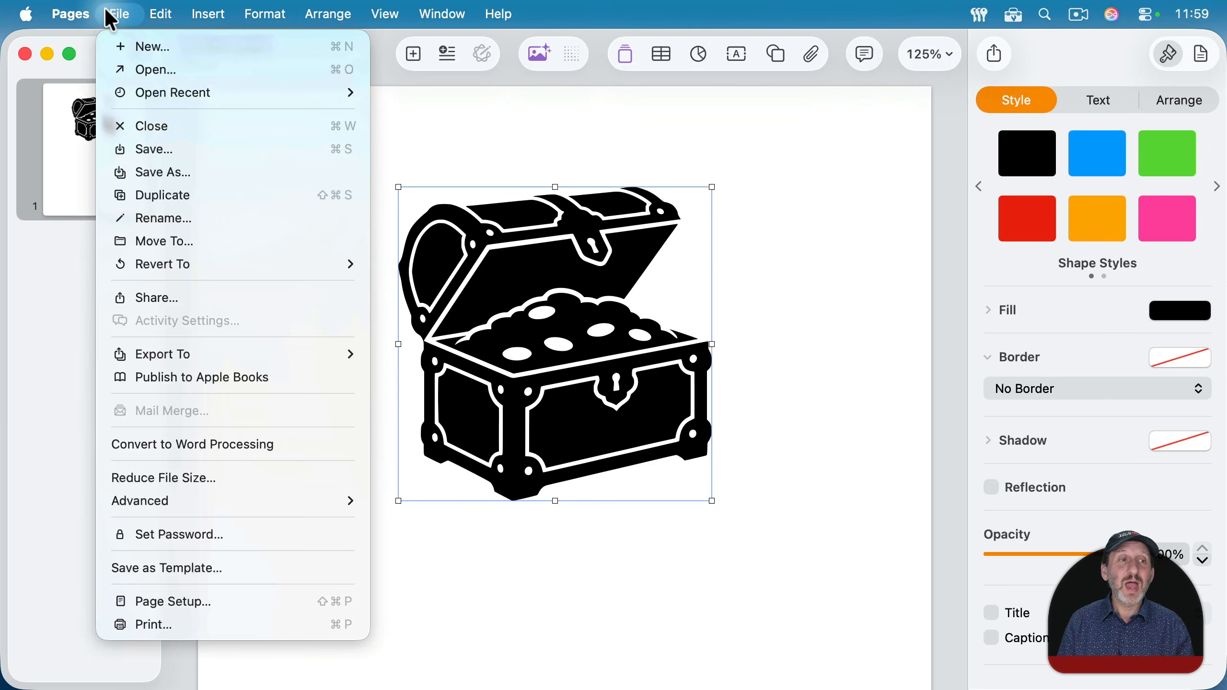
left_click(160, 149)
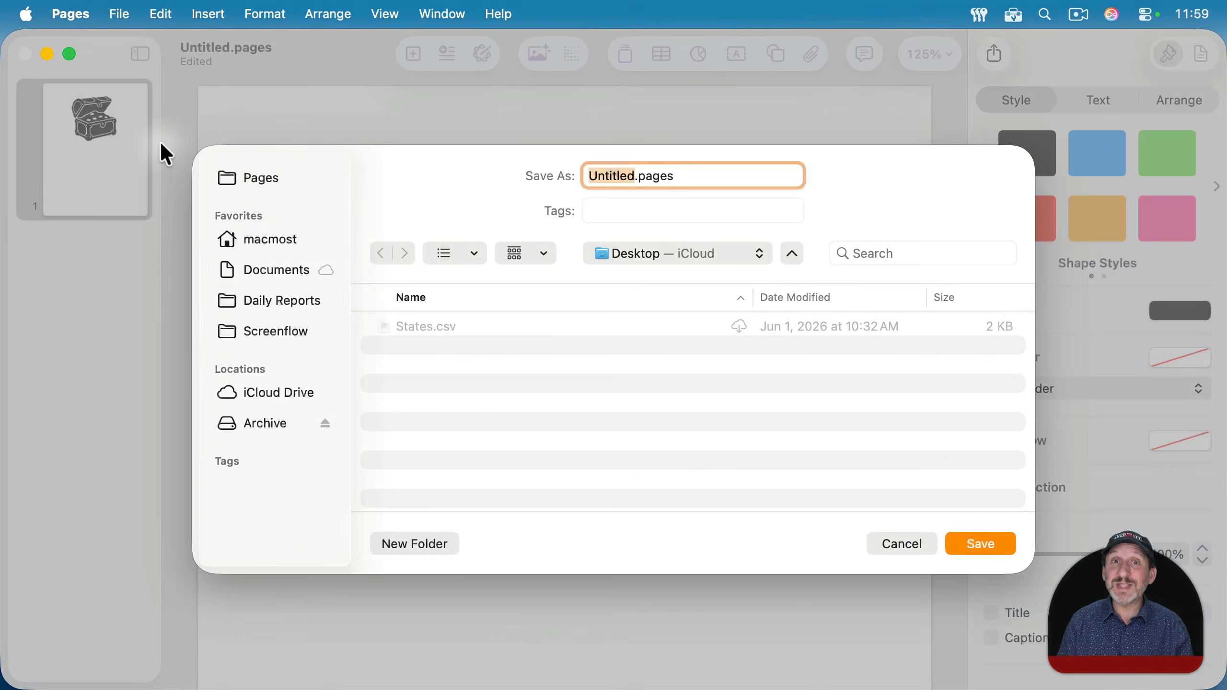
left_click(977, 544)
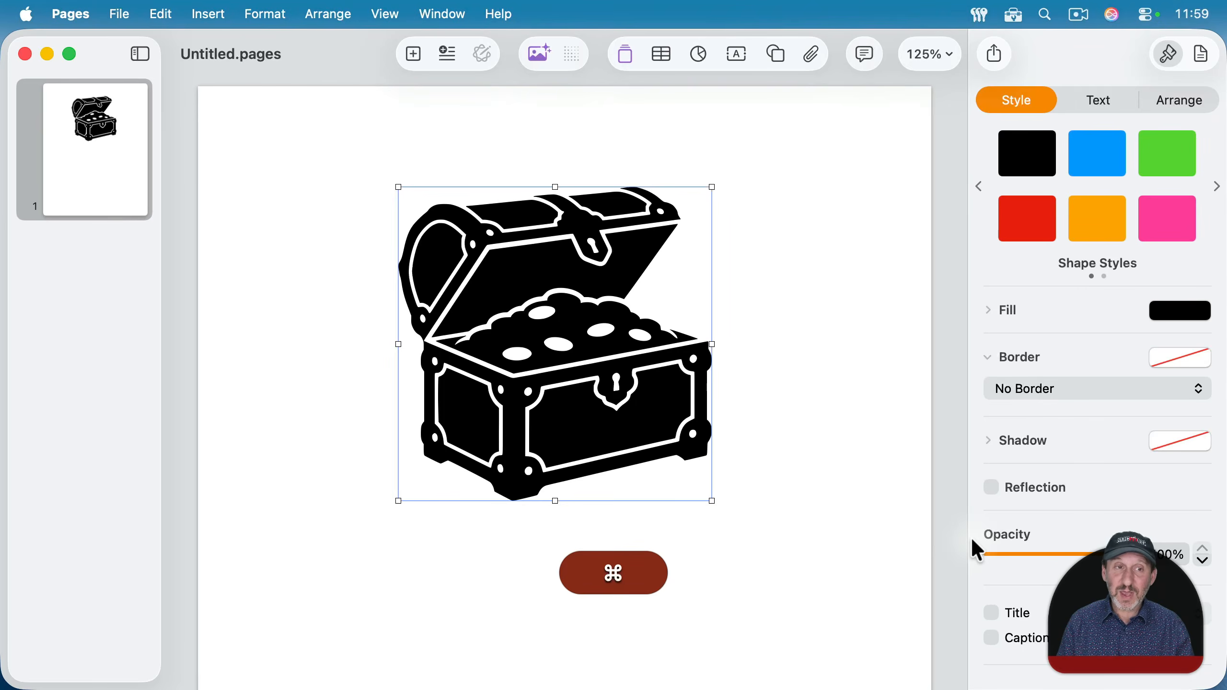
Hide Pages and open Untitled.pages from the desktop with Pages version 14.5
key("super+h")
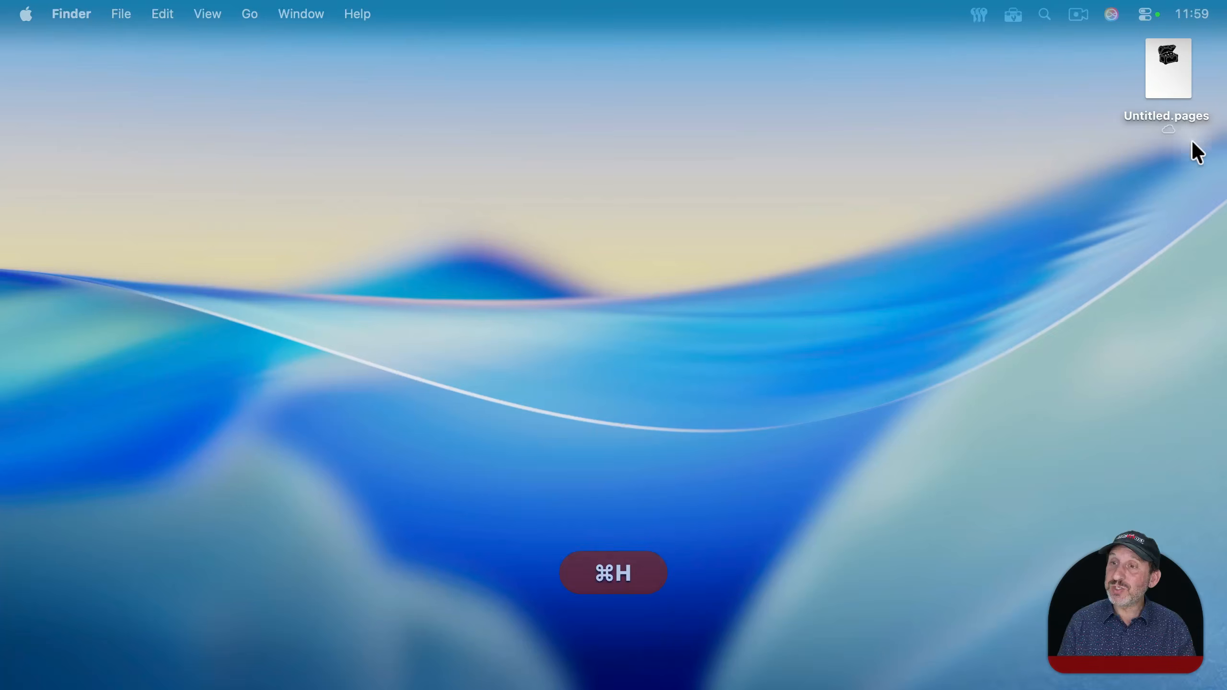
right_click(1165, 69)
mouse_move(1111, 106)
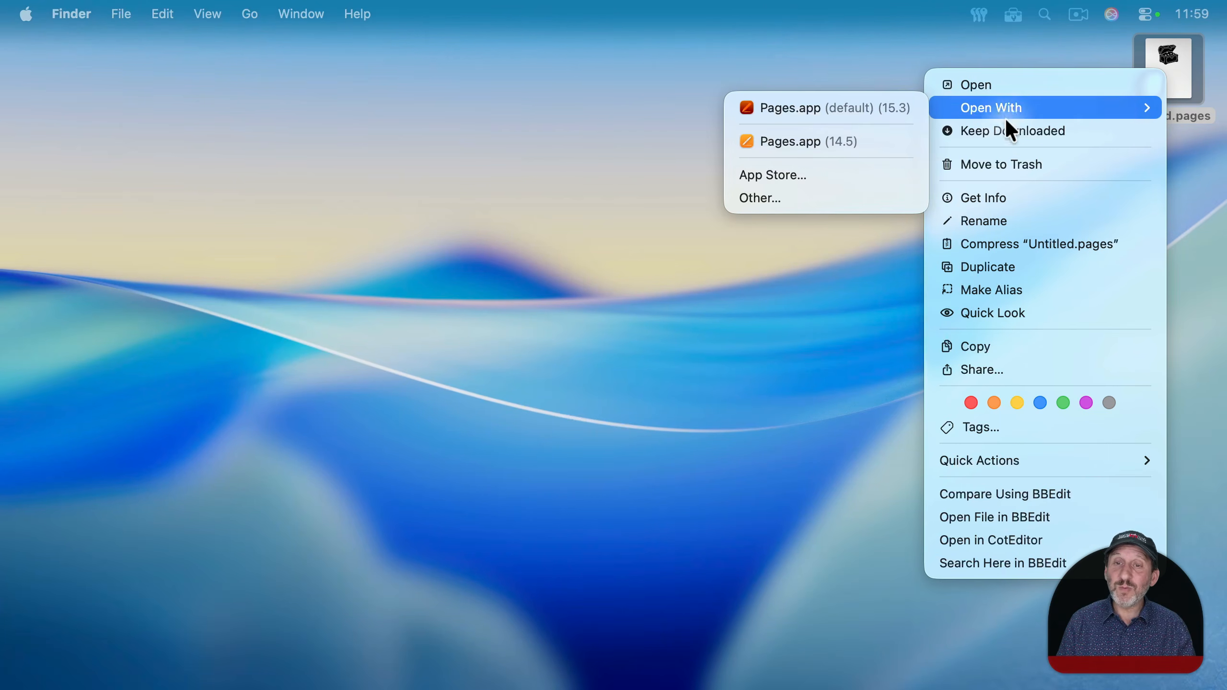
left_click(875, 138)
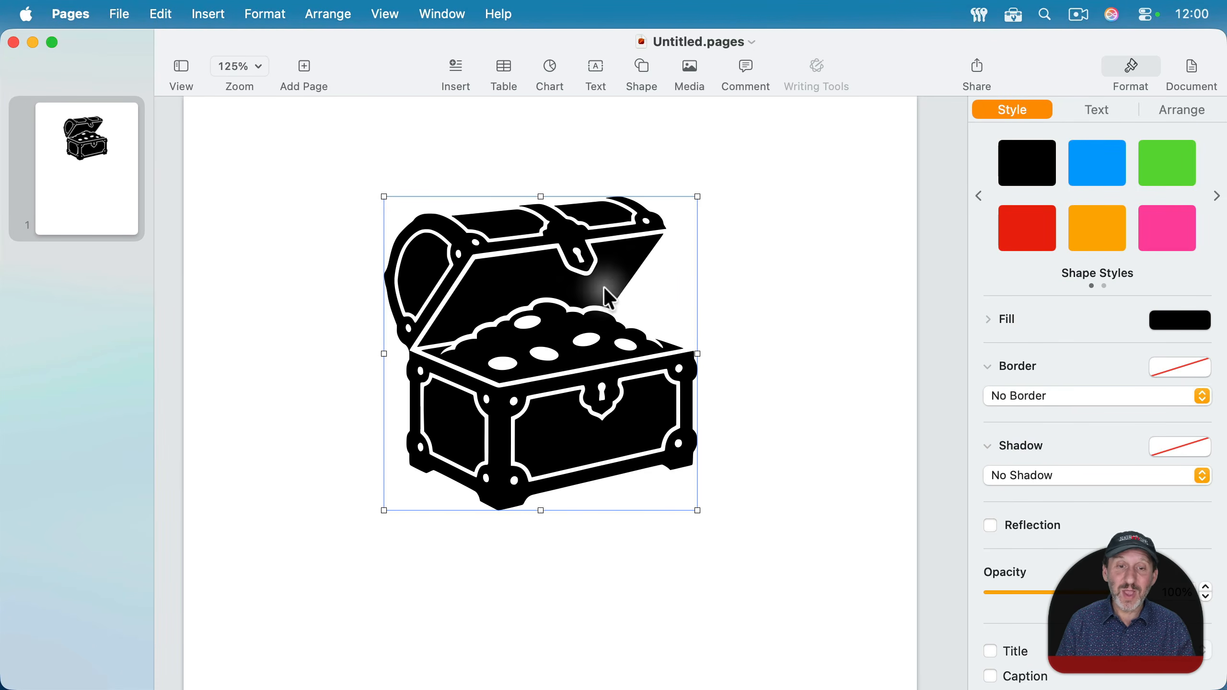
Move the treasure chest slightly to the right on the page and make its shape points editable
left_click_drag(582, 252, 553, 236)
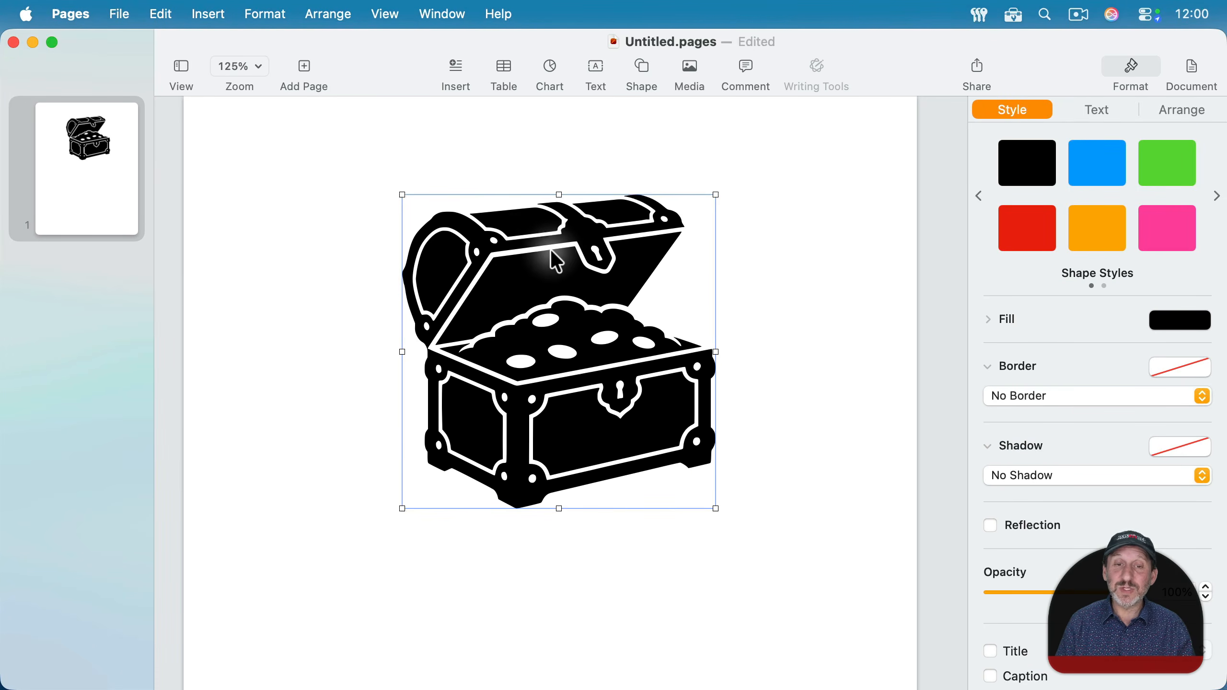
right_click(553, 249)
left_click(598, 383)
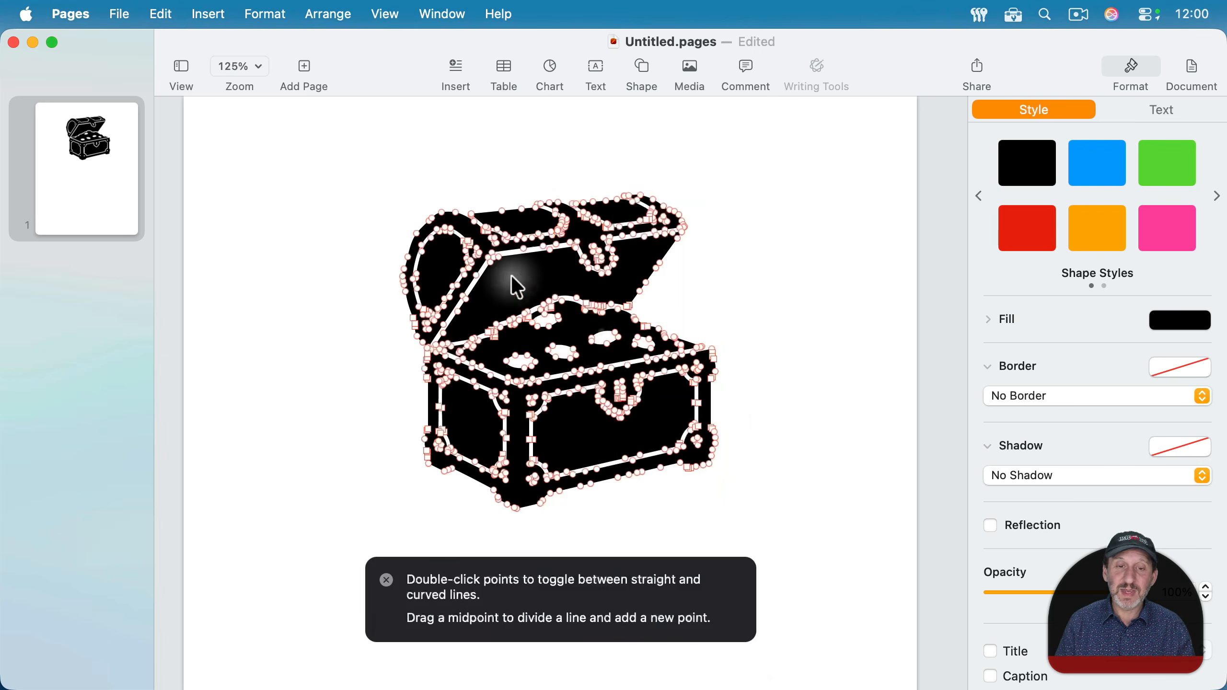
left_click(801, 262)
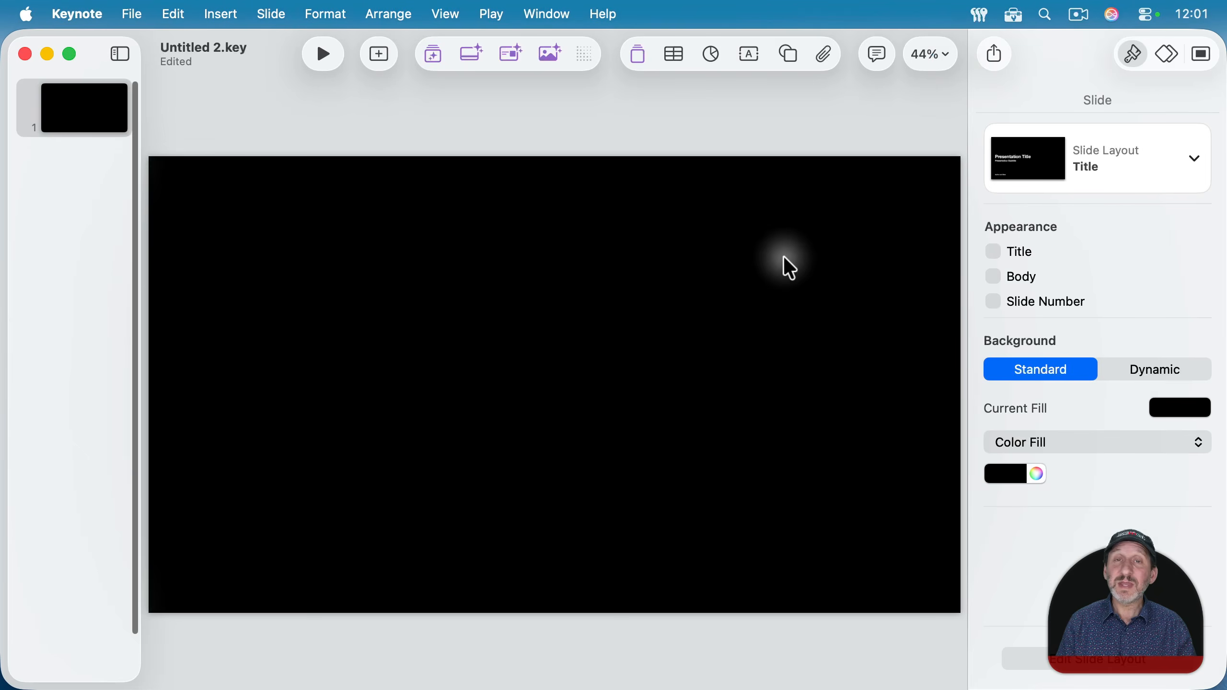
Check the installed version of Keynote in its About window and close that window
left_click(87, 19)
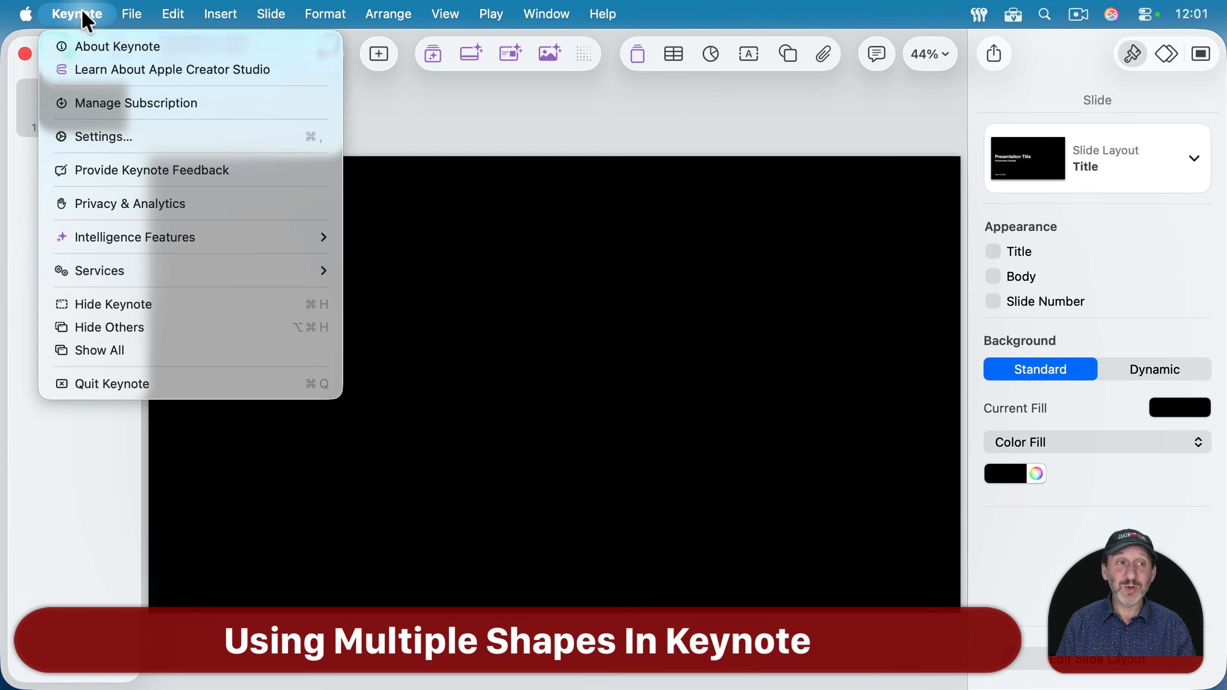
left_click(90, 44)
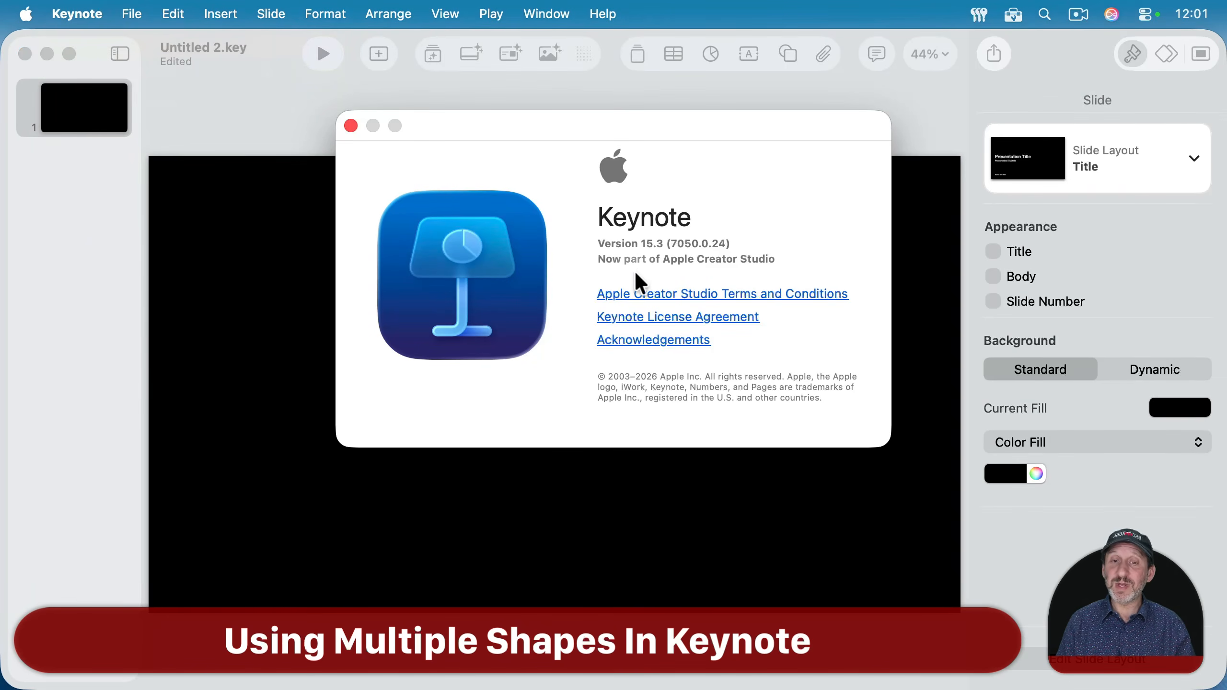
left_click(351, 126)
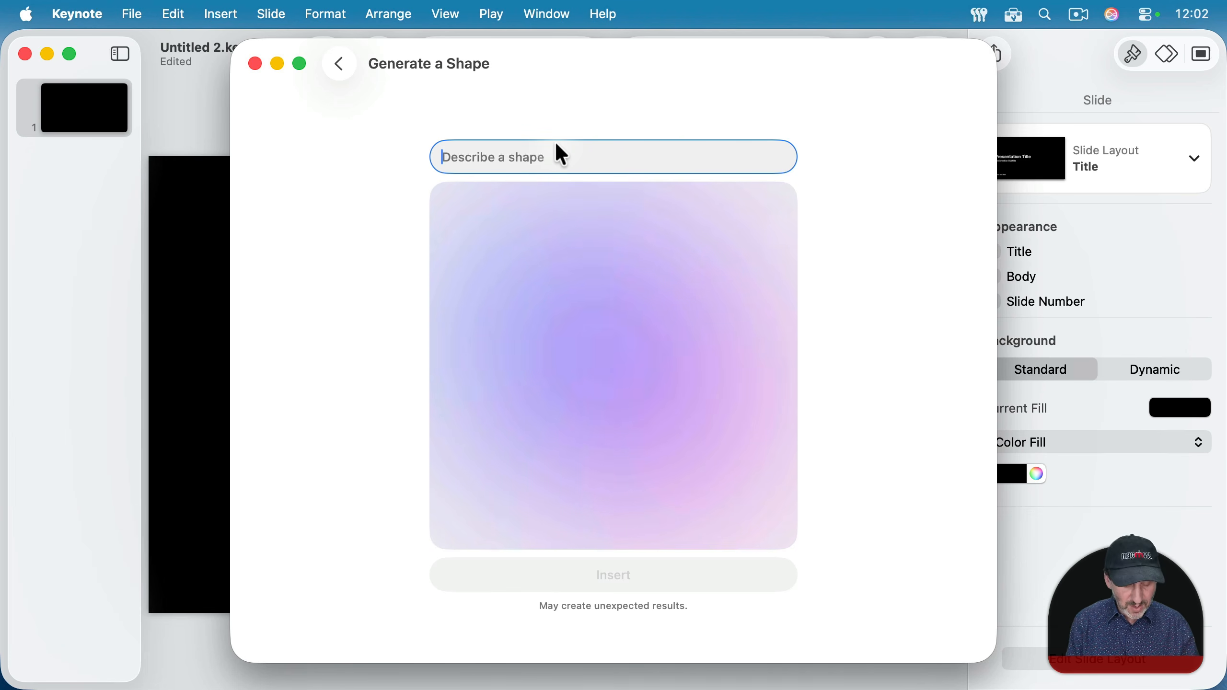
Generate shapes for "wombat in a spacesuit" and insert the third variation, the helmeted wombat, on the slide
type("wombat in a spacesuit")
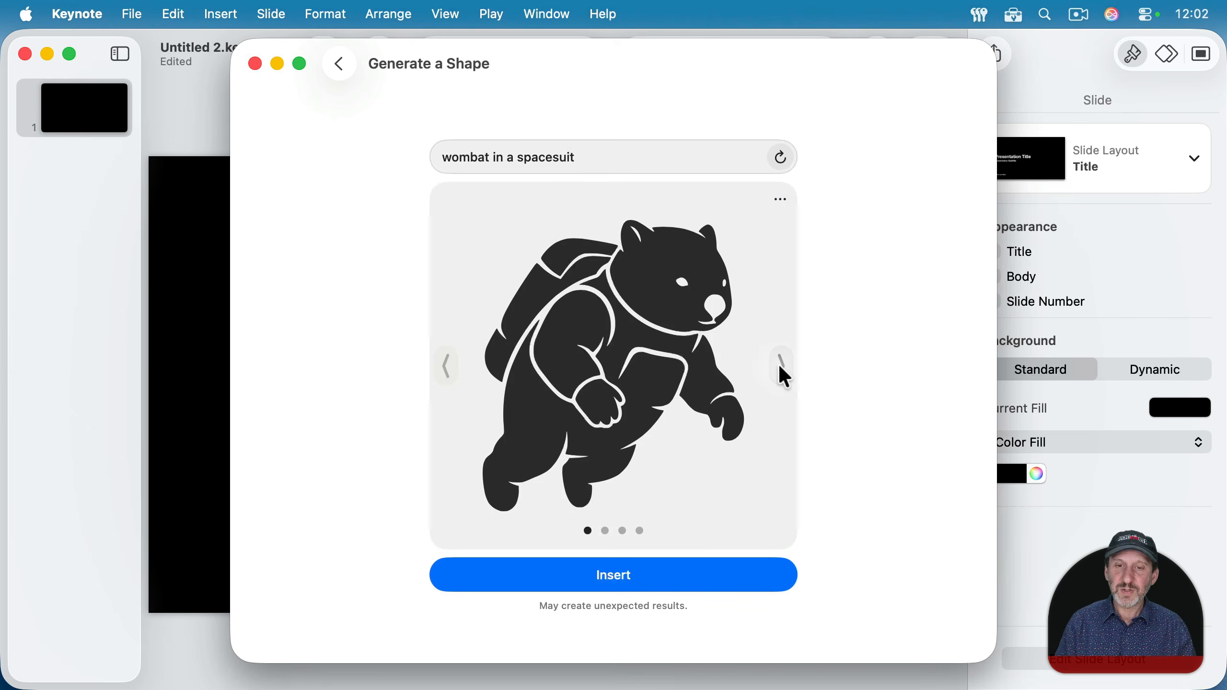
left_click(782, 365)
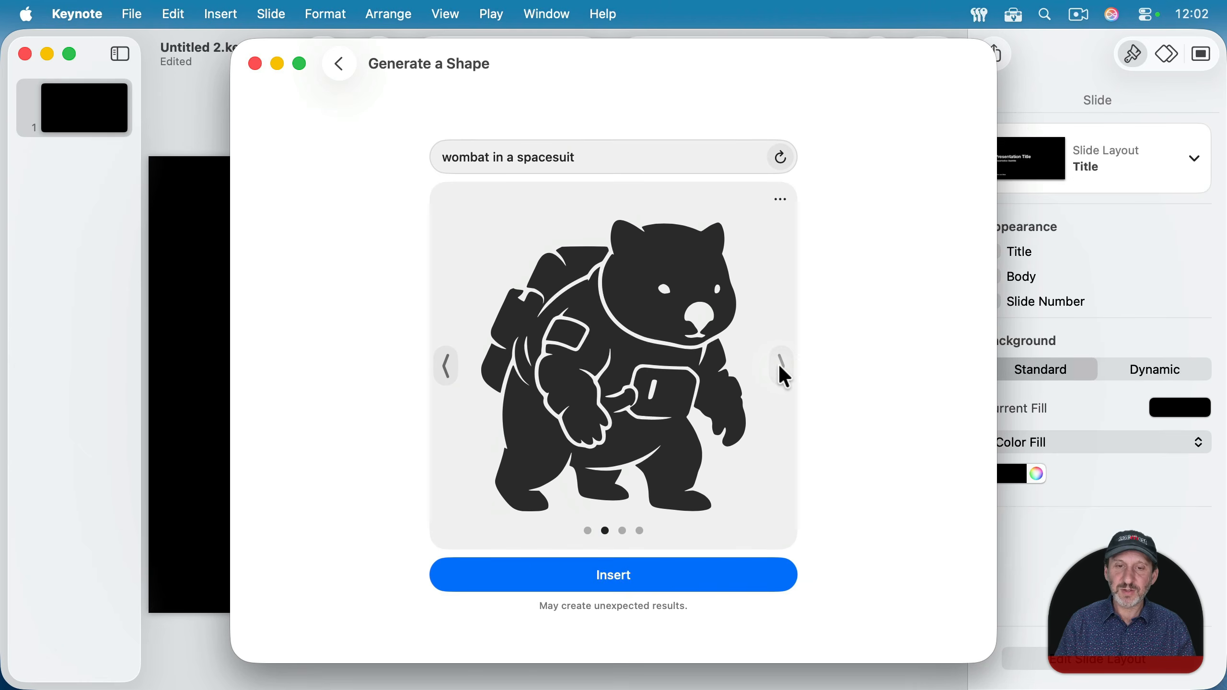
left_click(780, 366)
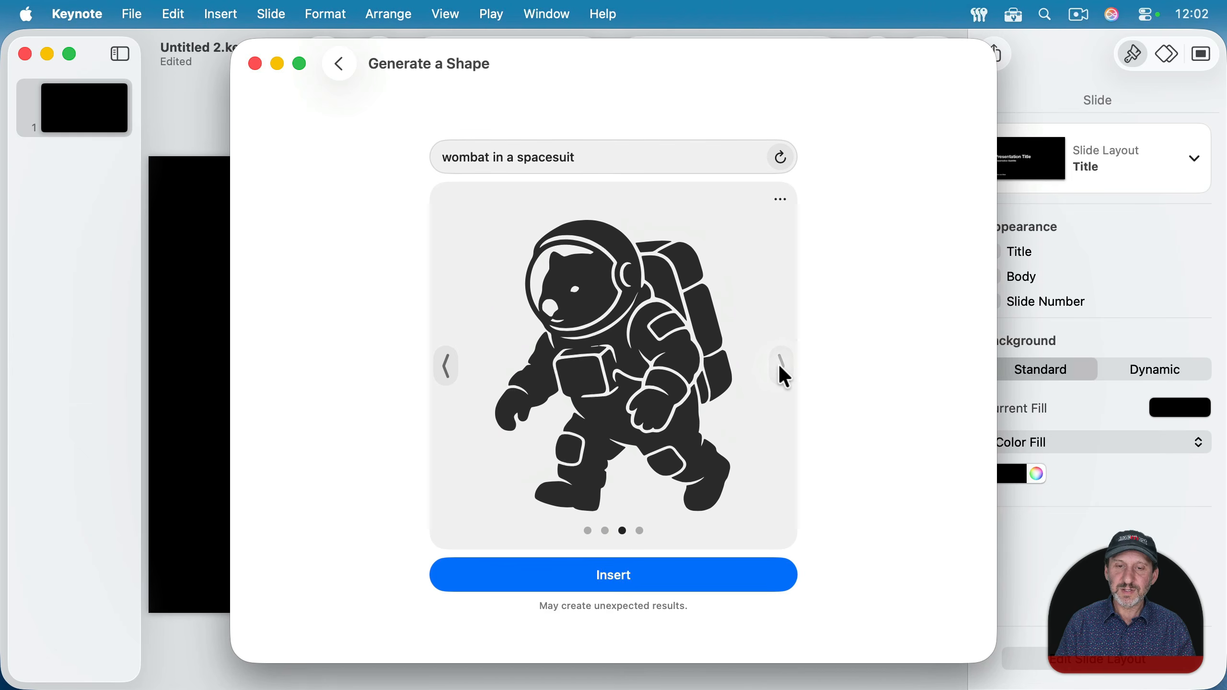
left_click(779, 366)
left_click(451, 366)
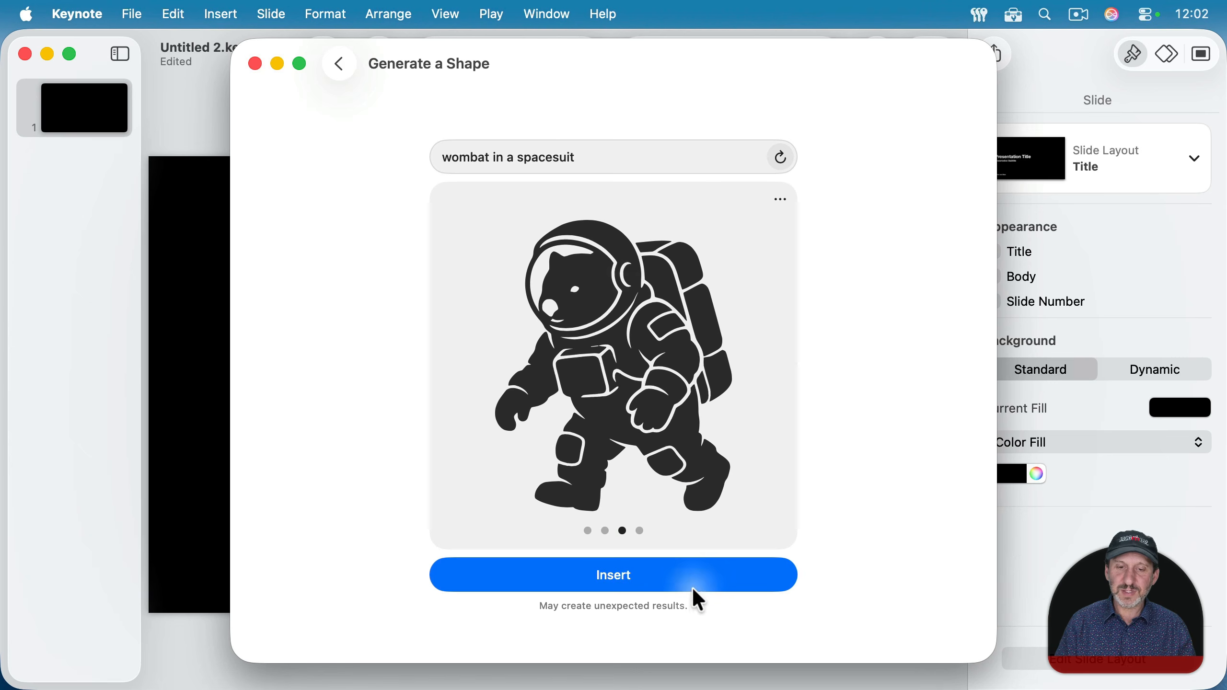
left_click(678, 575)
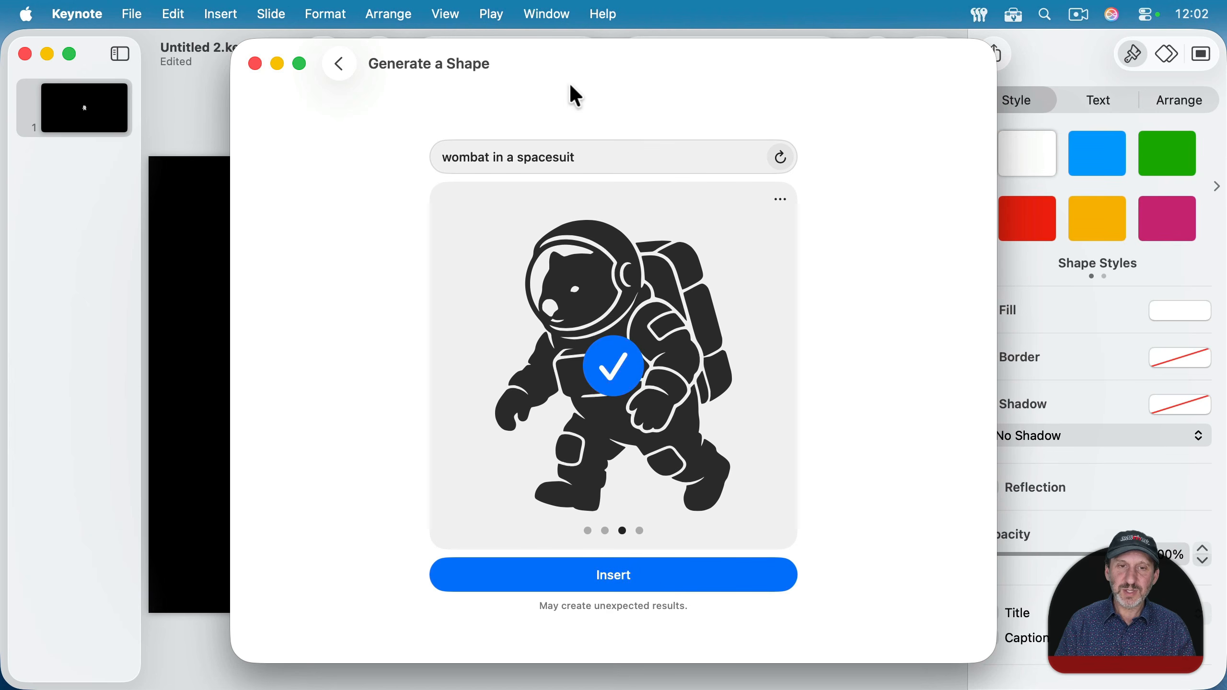
left_click(252, 64)
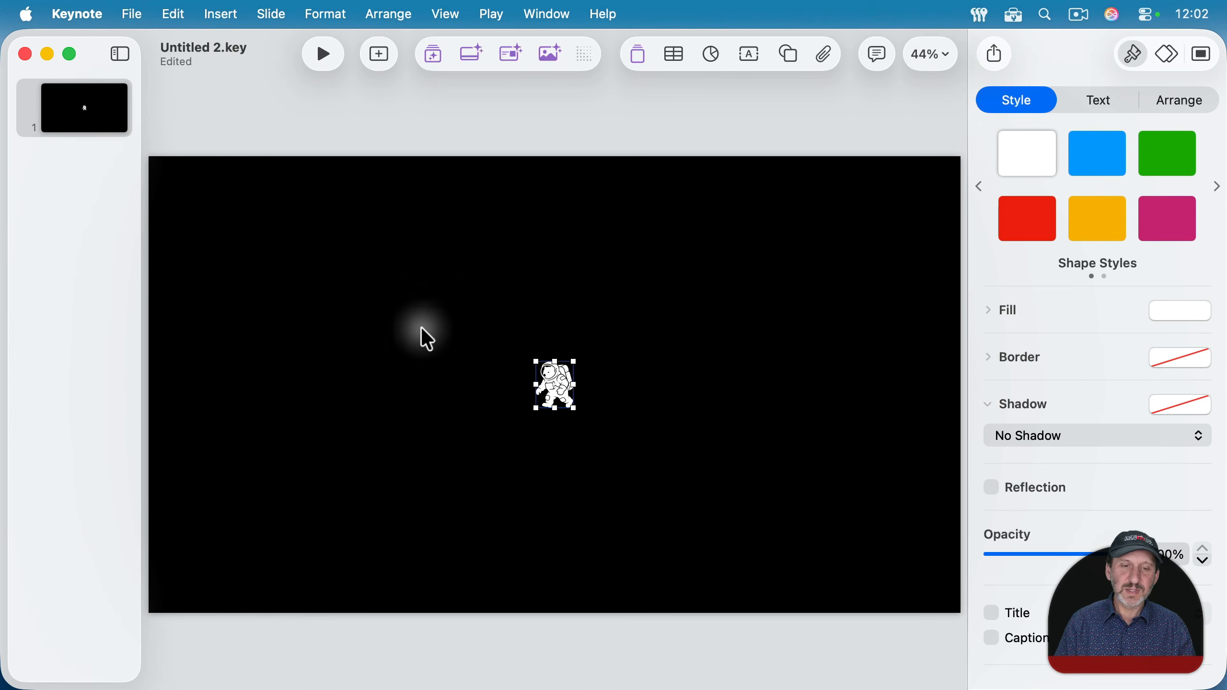
Give the wombat the magenta shape style, enlarged to about 404 by 497 pt and mirrored to face right at the slide's lower left
left_click_drag(571, 411, 693, 555)
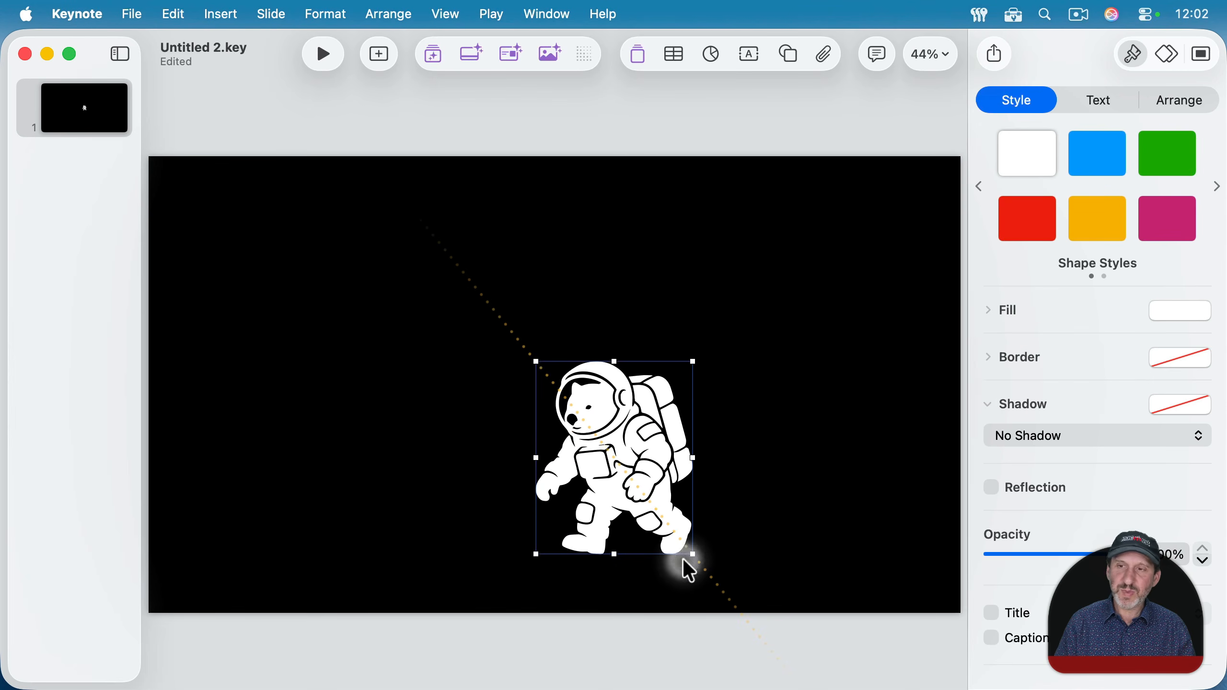
left_click(1166, 220)
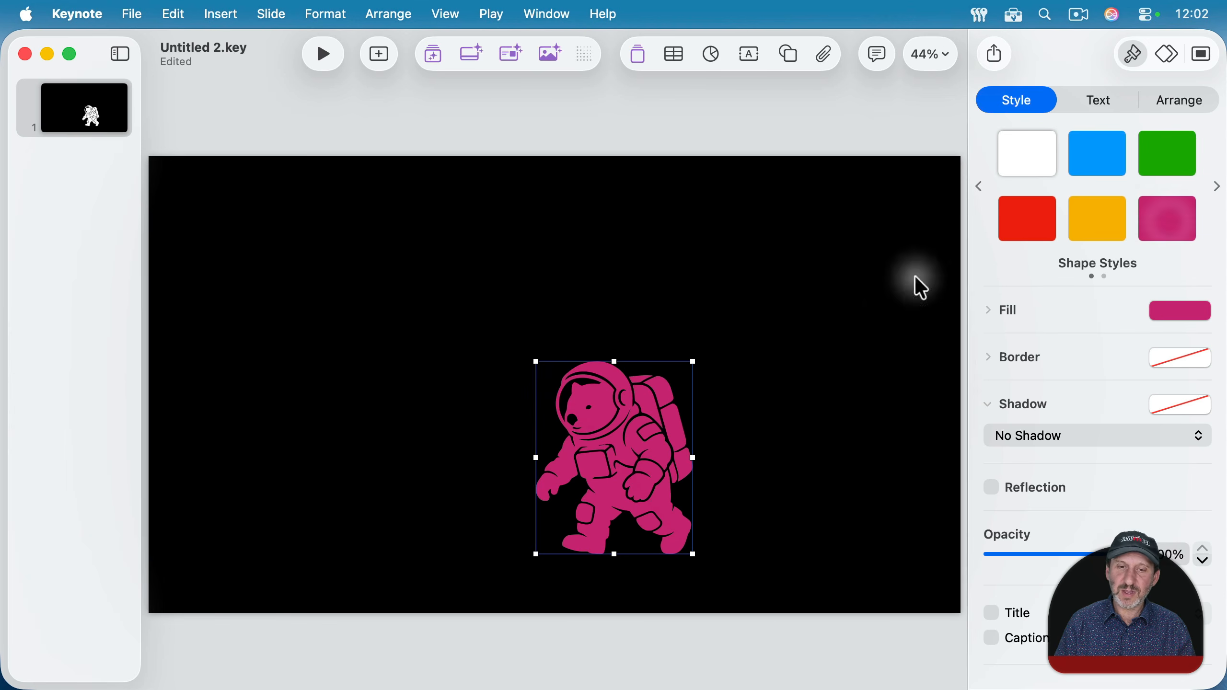
left_click_drag(691, 457, 256, 437)
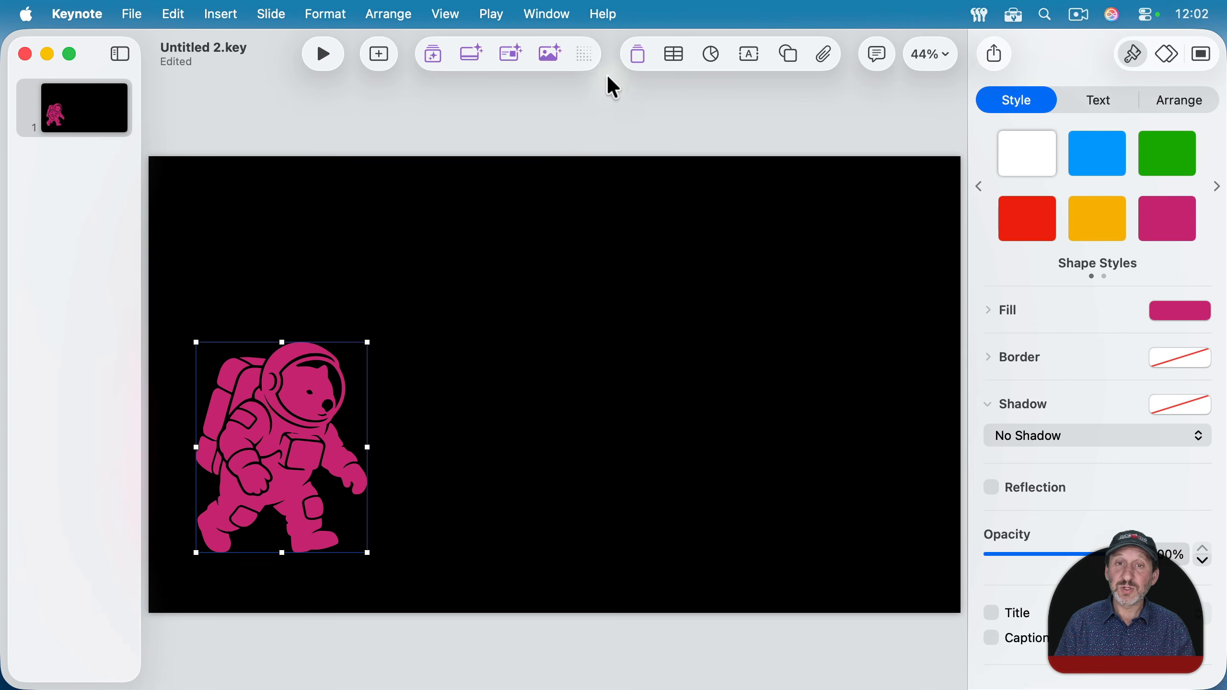
Generate shapes for "surface of the moon", browse the results and request more variations
left_click(638, 54)
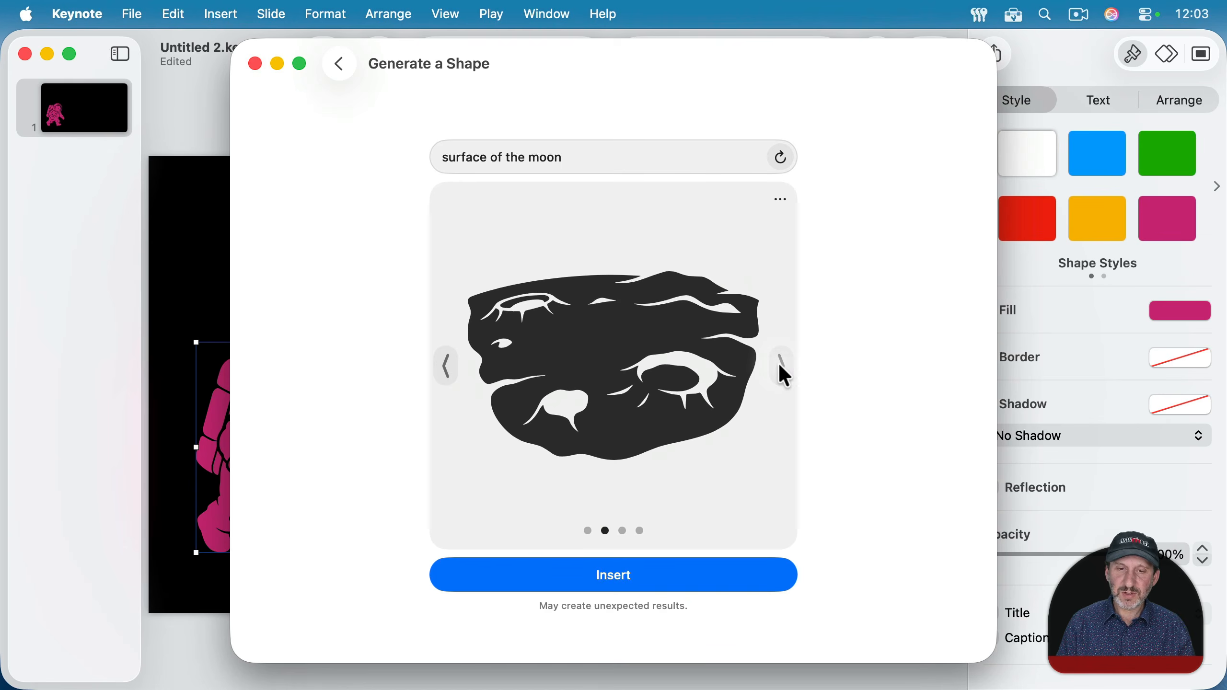
left_click(780, 367)
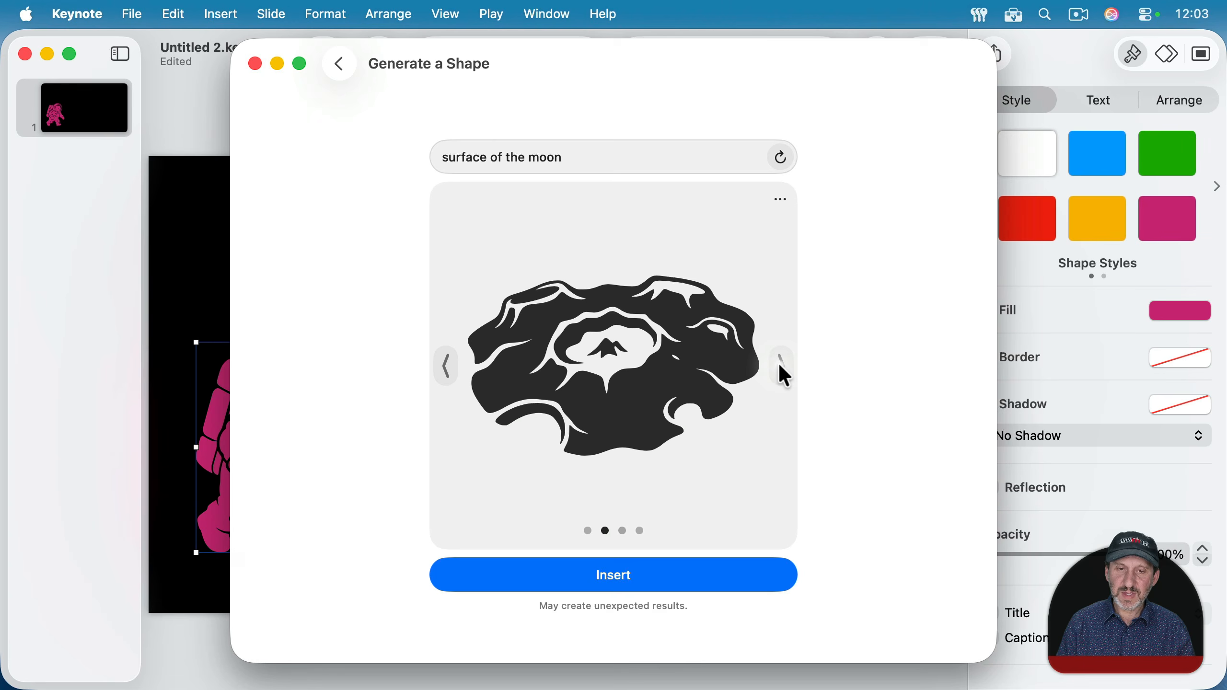
left_click(779, 365)
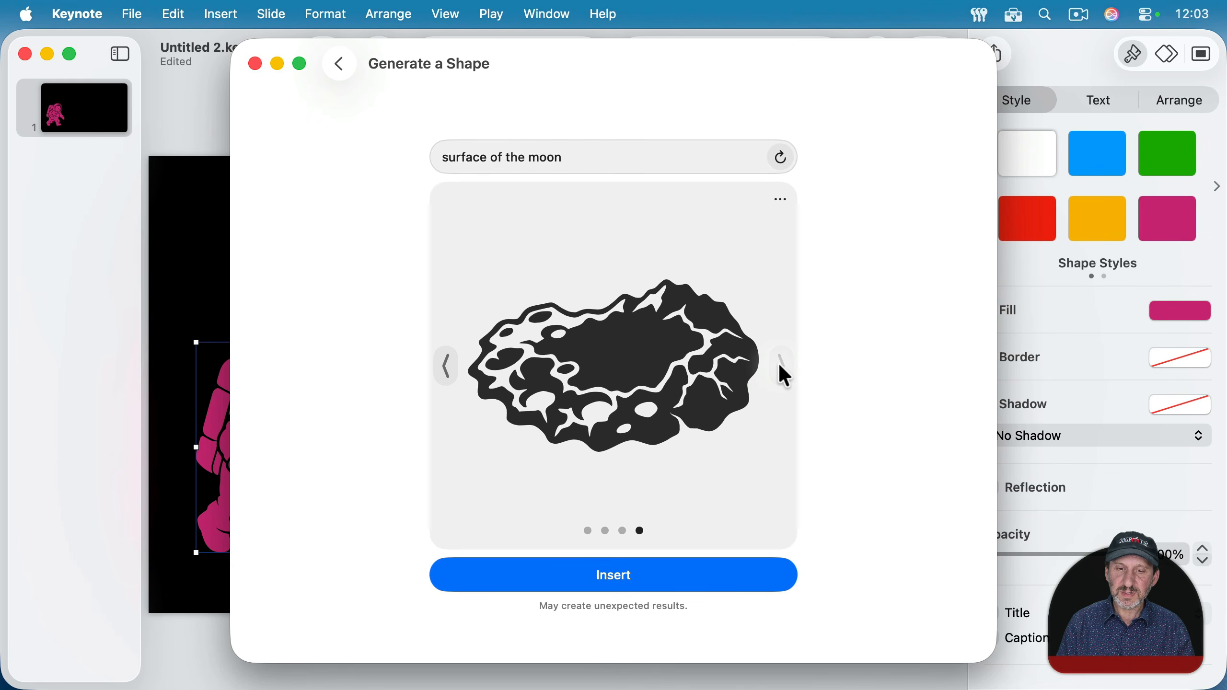
left_click(781, 157)
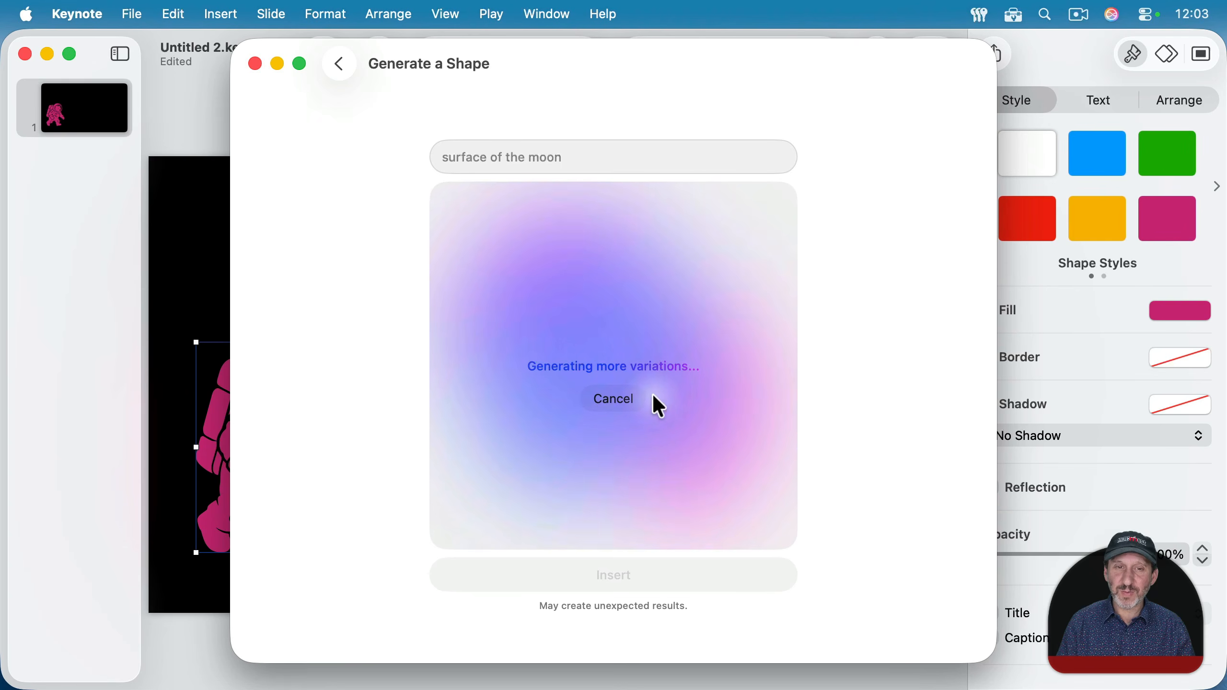
Insert the moon surface variation with a central peak, many craters and a rounded underside
left_click(440, 363)
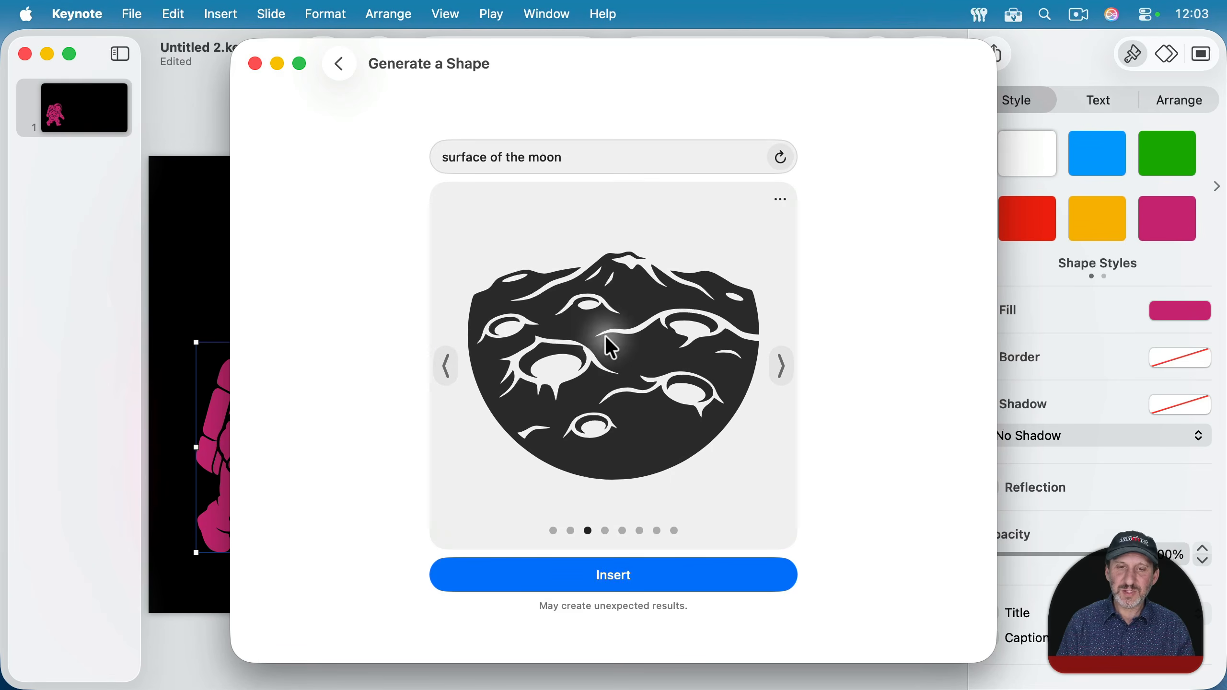
left_click(660, 580)
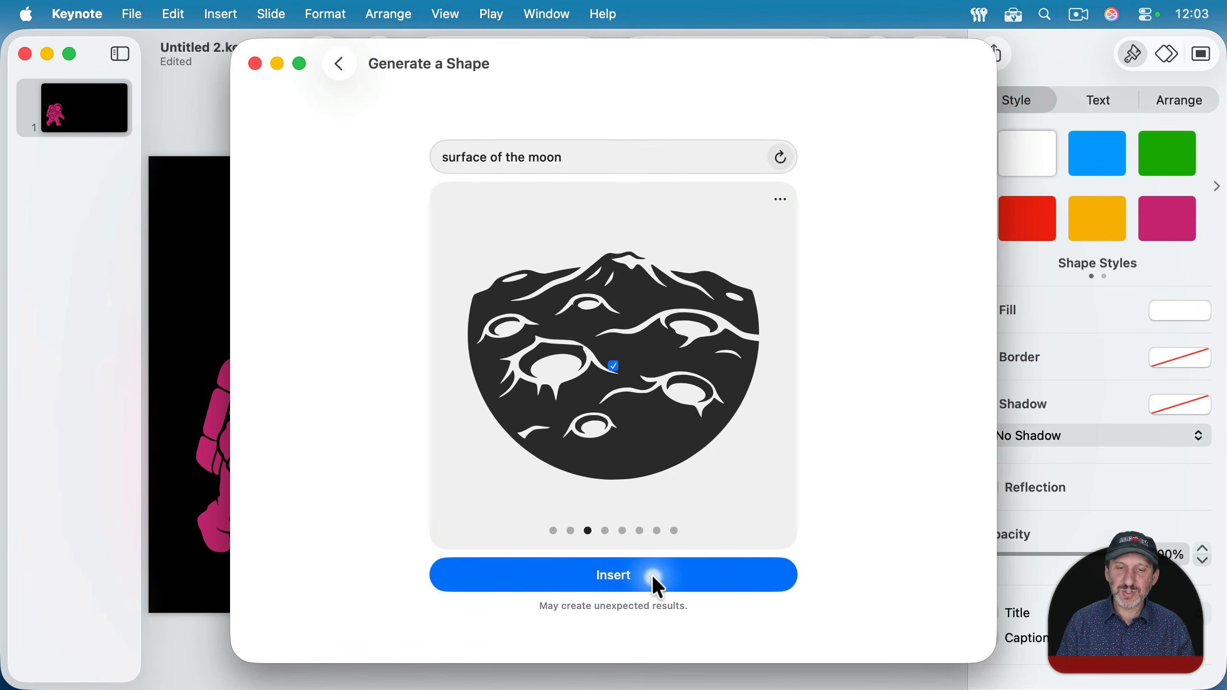
left_click(255, 63)
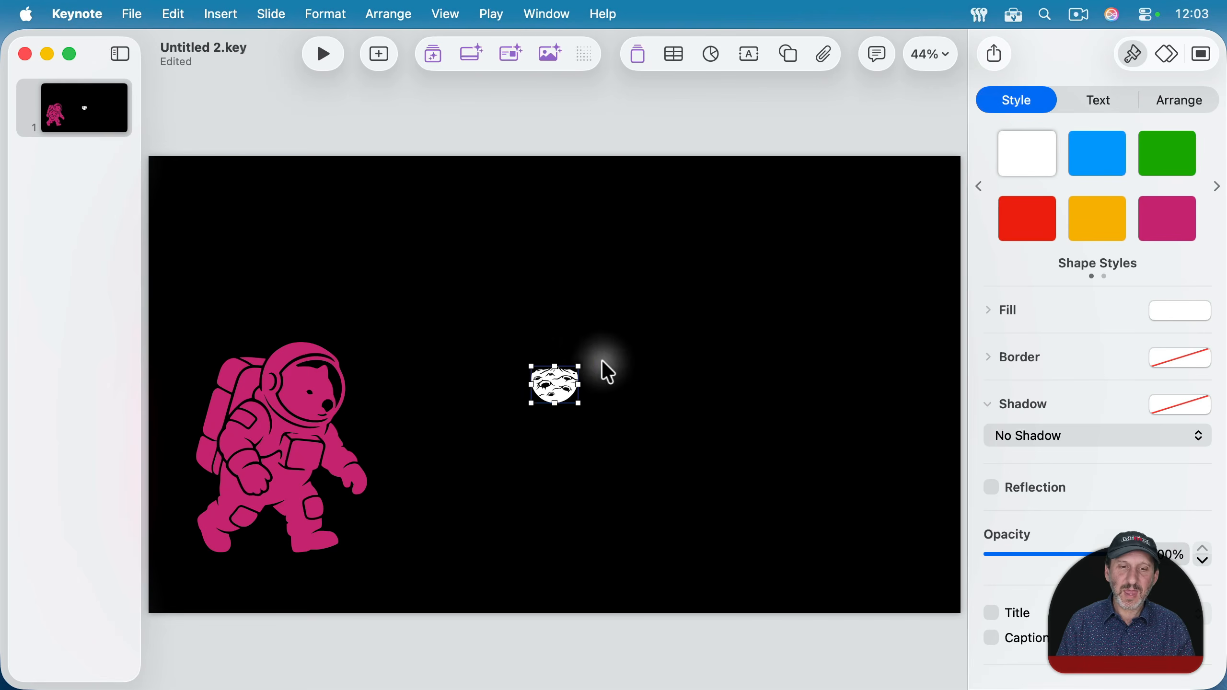
Stretch the moon surface without constrained proportions to about 2522 by 642 pt and place it along the slide's bottom at about Y 756 pt
left_click_drag(528, 381, 231, 385)
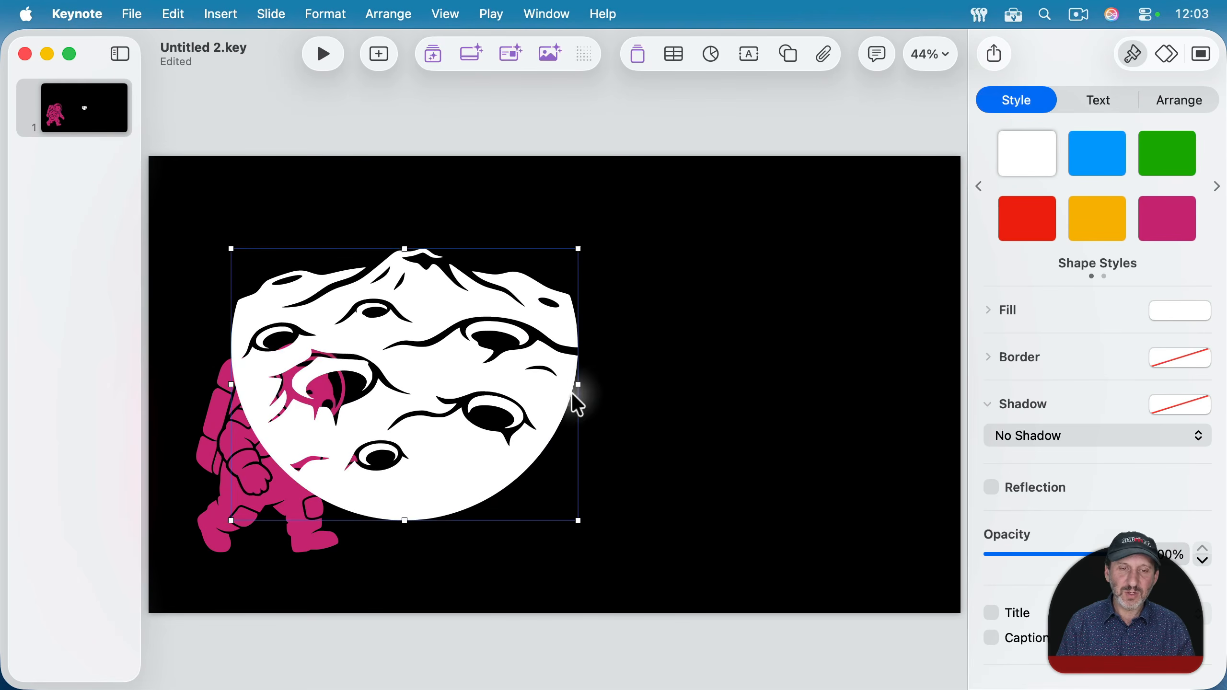
left_click(1184, 106)
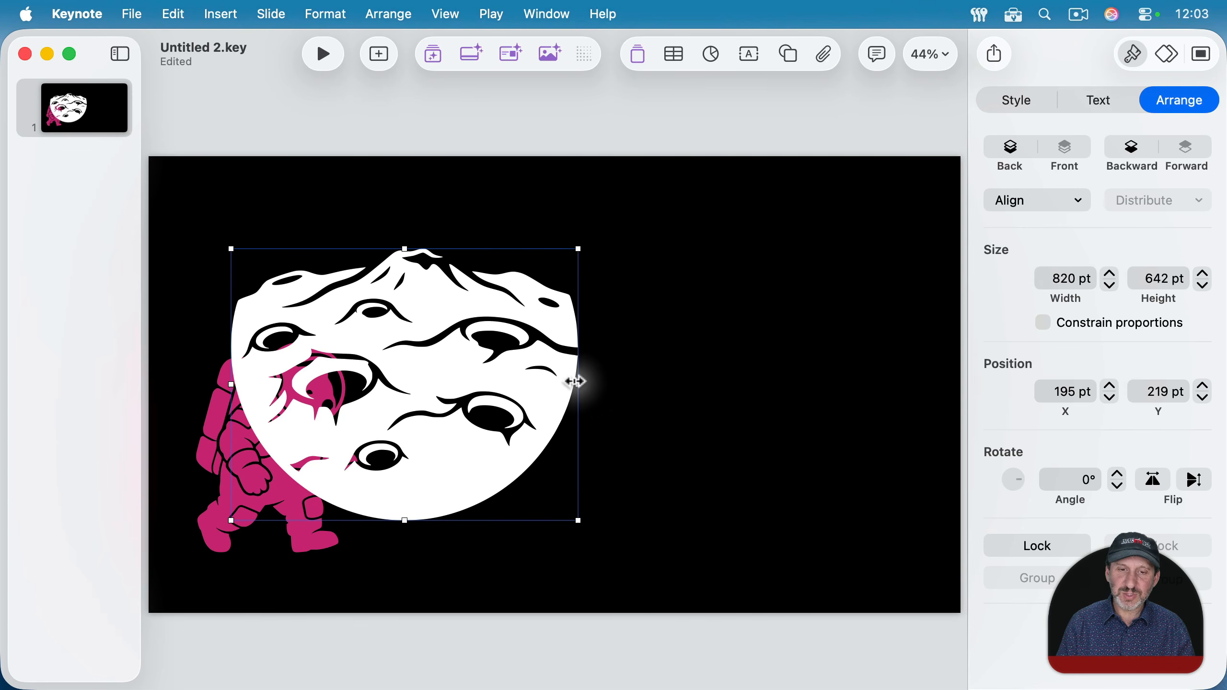
left_click_drag(579, 385, 1017, 406)
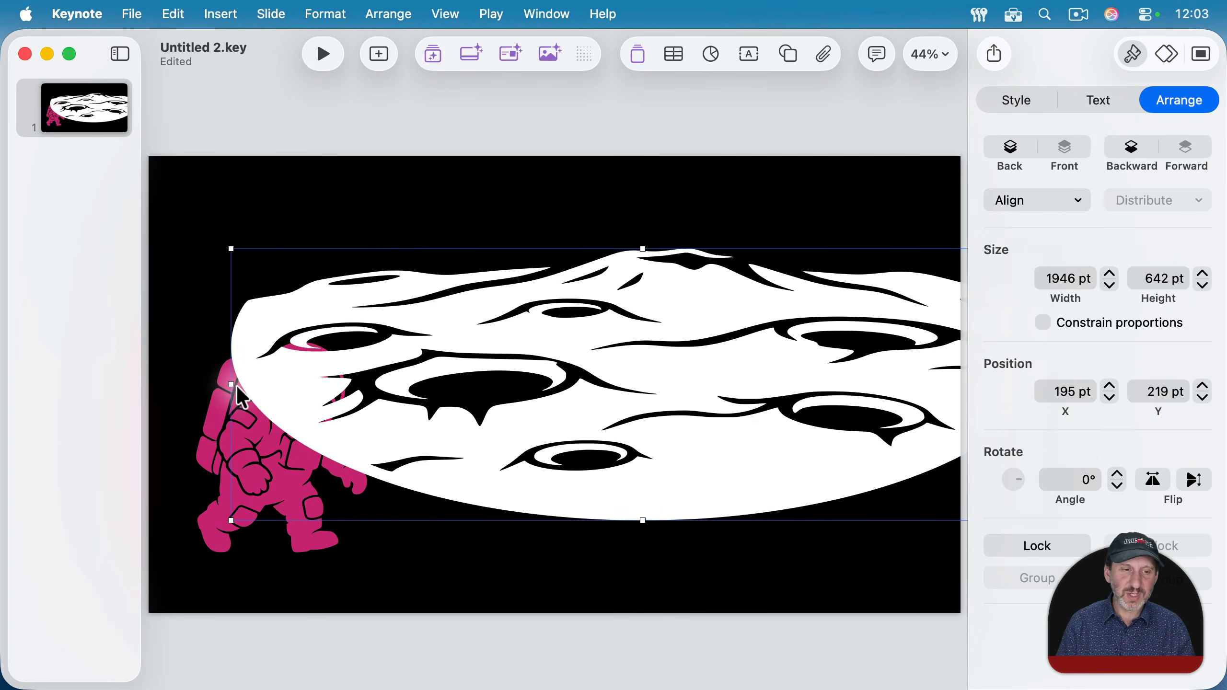
left_click_drag(232, 385, 2, 388)
left_click_drag(482, 373, 515, 581)
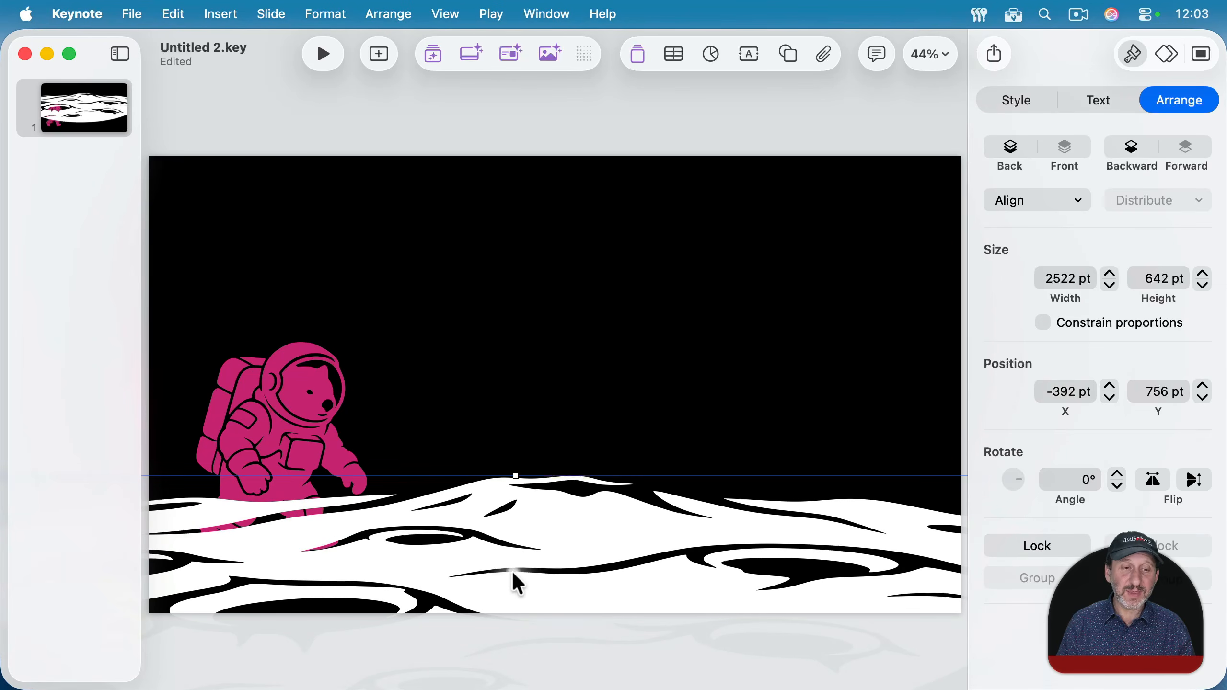
Send the moon surface to the back and shift the wombat onto it at about X 131 pt, Y 458 pt
left_click(388, 14)
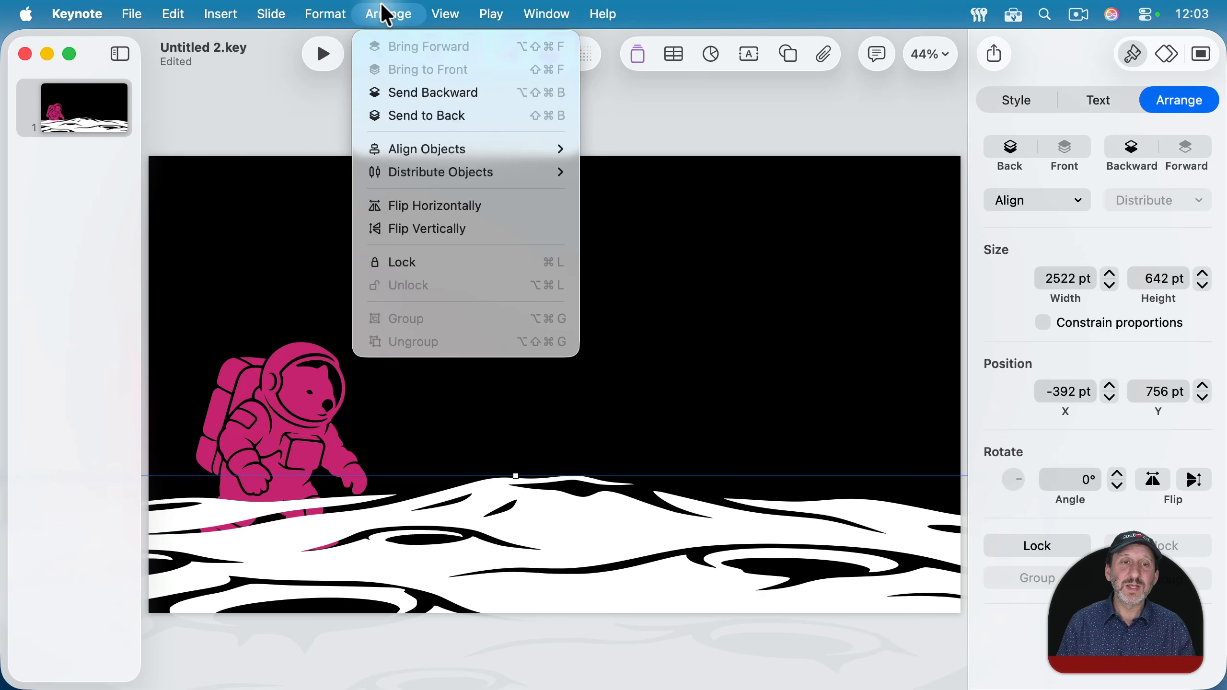
left_click(405, 115)
mouse_move(285, 387)
left_mouse_down()
mouse_move(316, 380)
mouse_move(302, 387)
left_mouse_up()
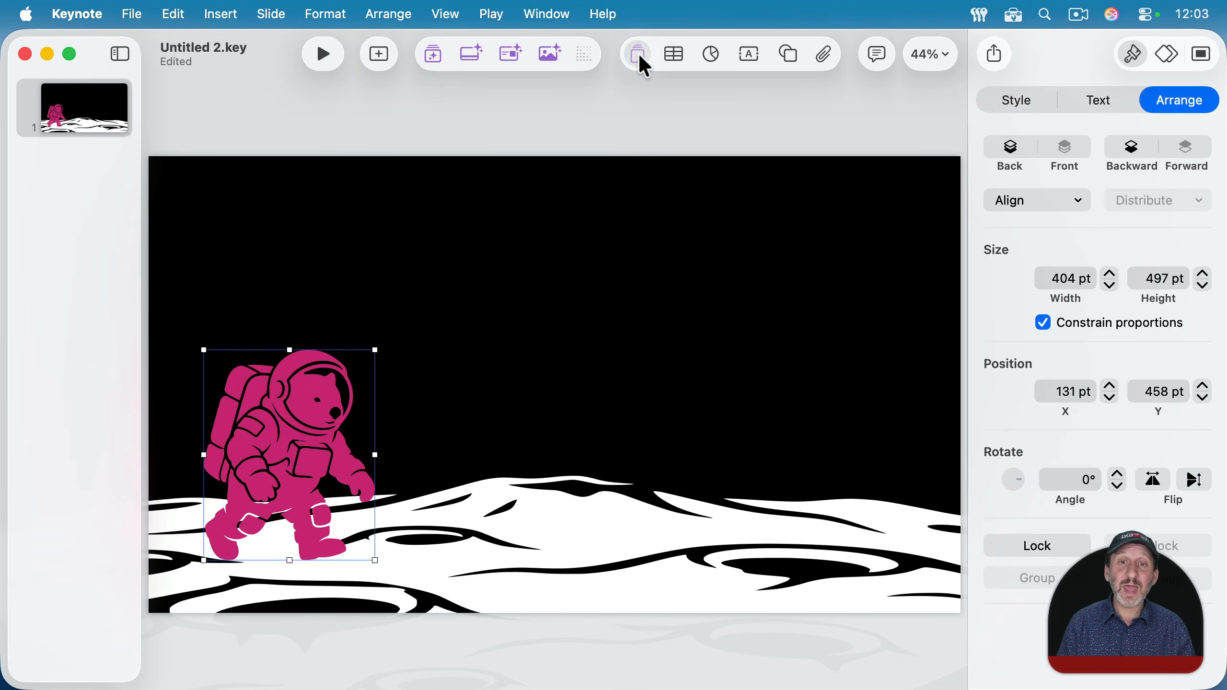
Generate shapes for "earth with australia at the center of the shape" and browse the variations
left_click(638, 55)
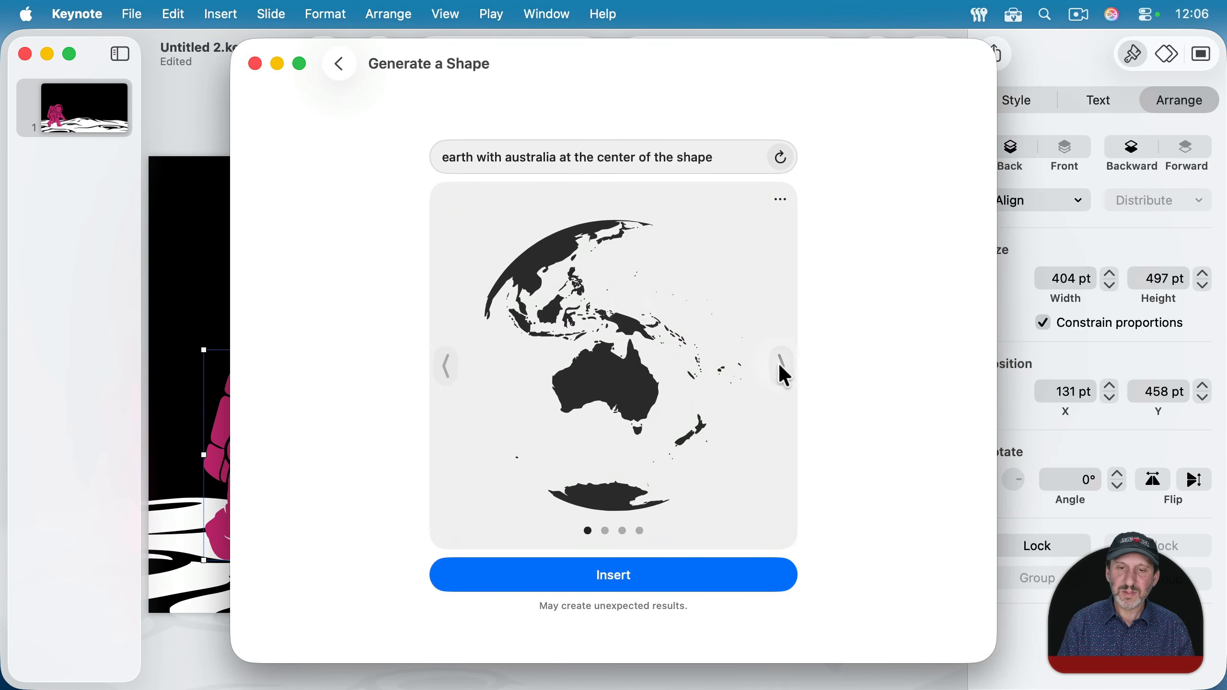
left_click(785, 373)
left_click(785, 373)
left_click(785, 373)
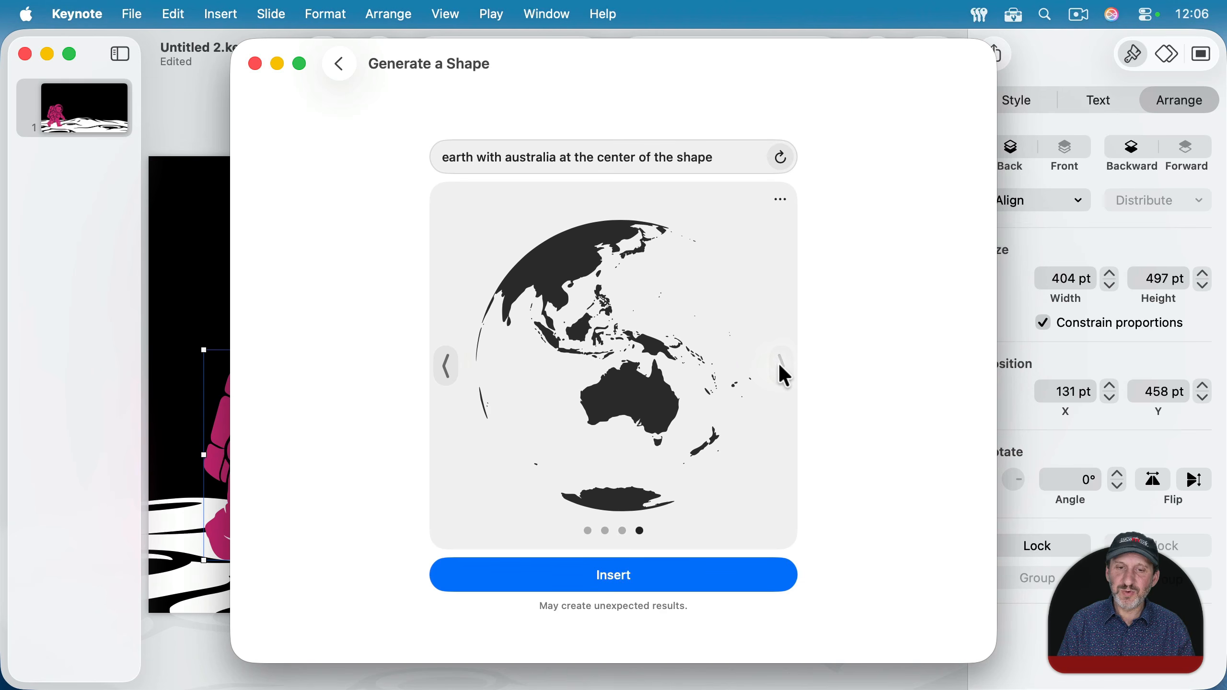
left_click(447, 367)
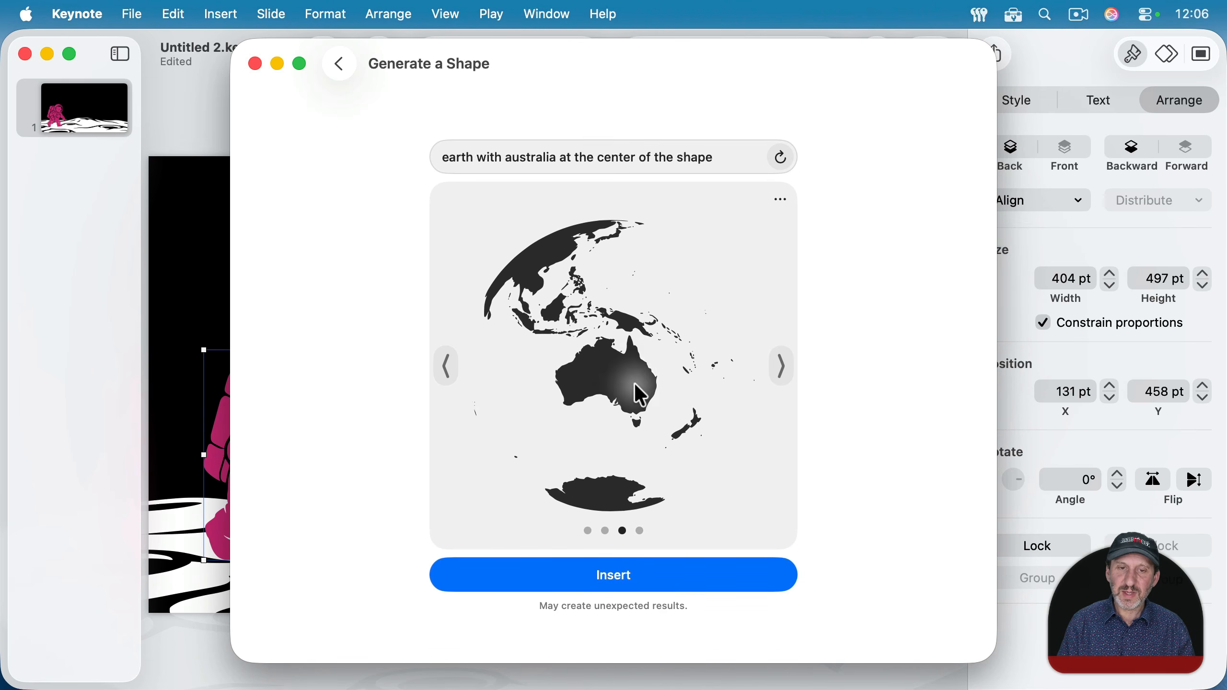
Insert the third earth variation and enlarge it to about 535 by 552 pt at X 876 pt, Y 96 pt
left_click(645, 578)
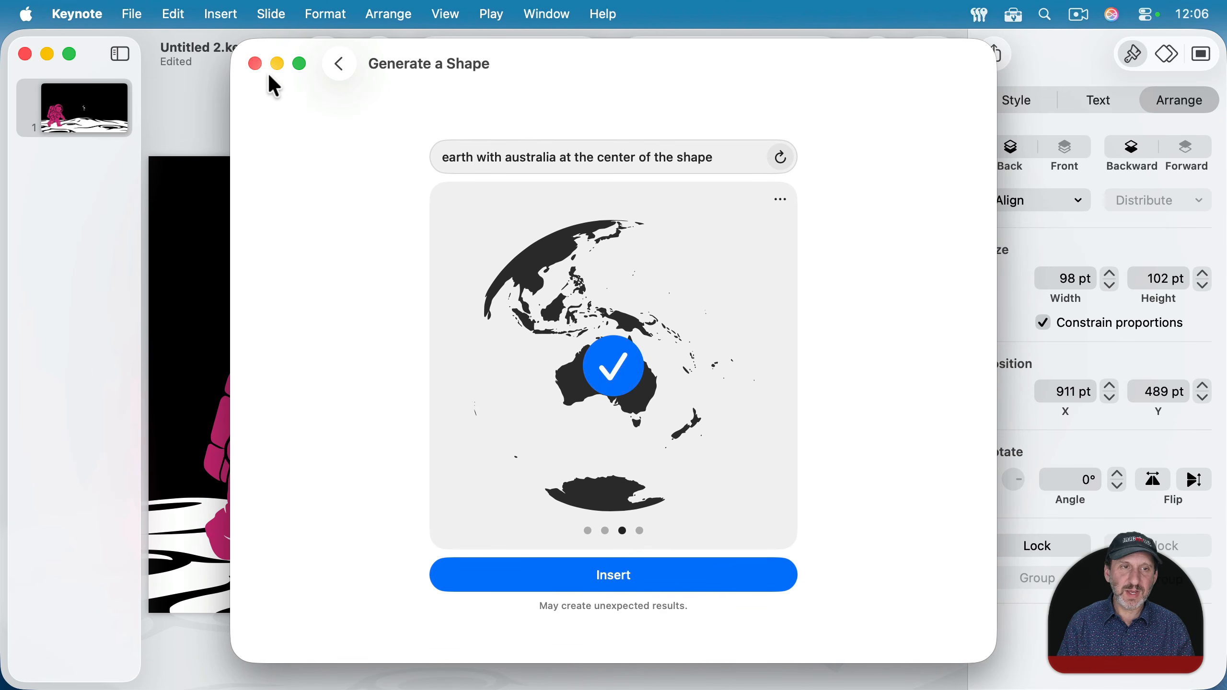
left_click(255, 63)
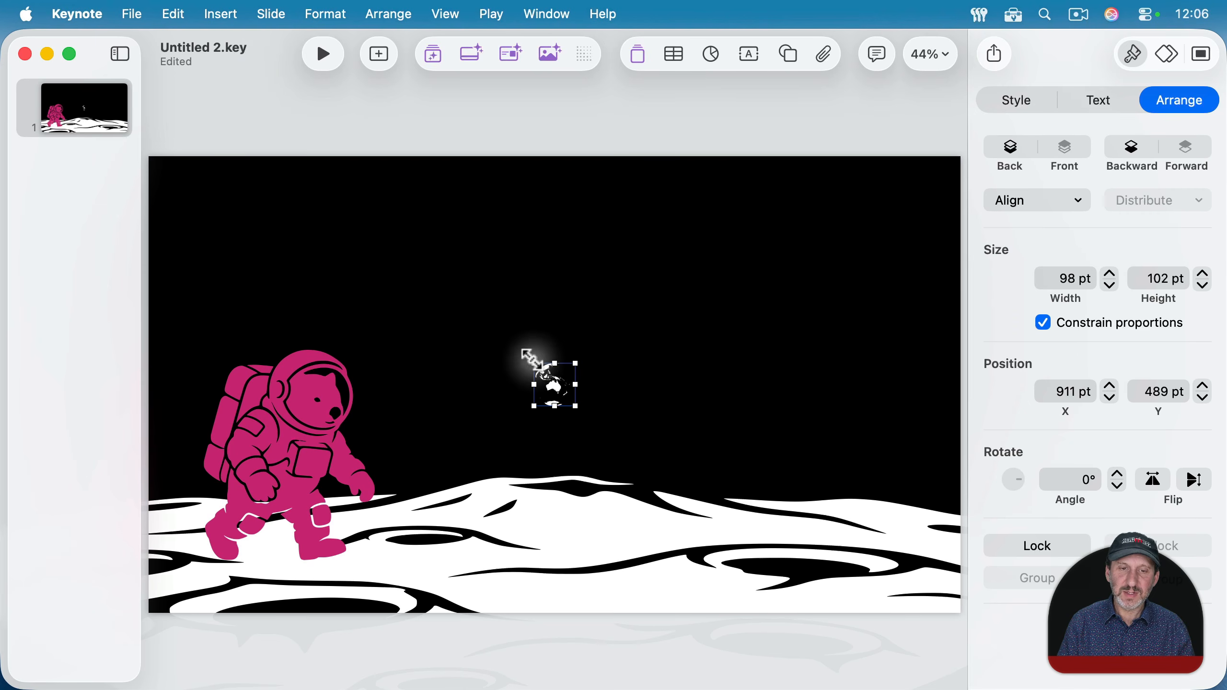
left_click_drag(534, 362, 318, 200)
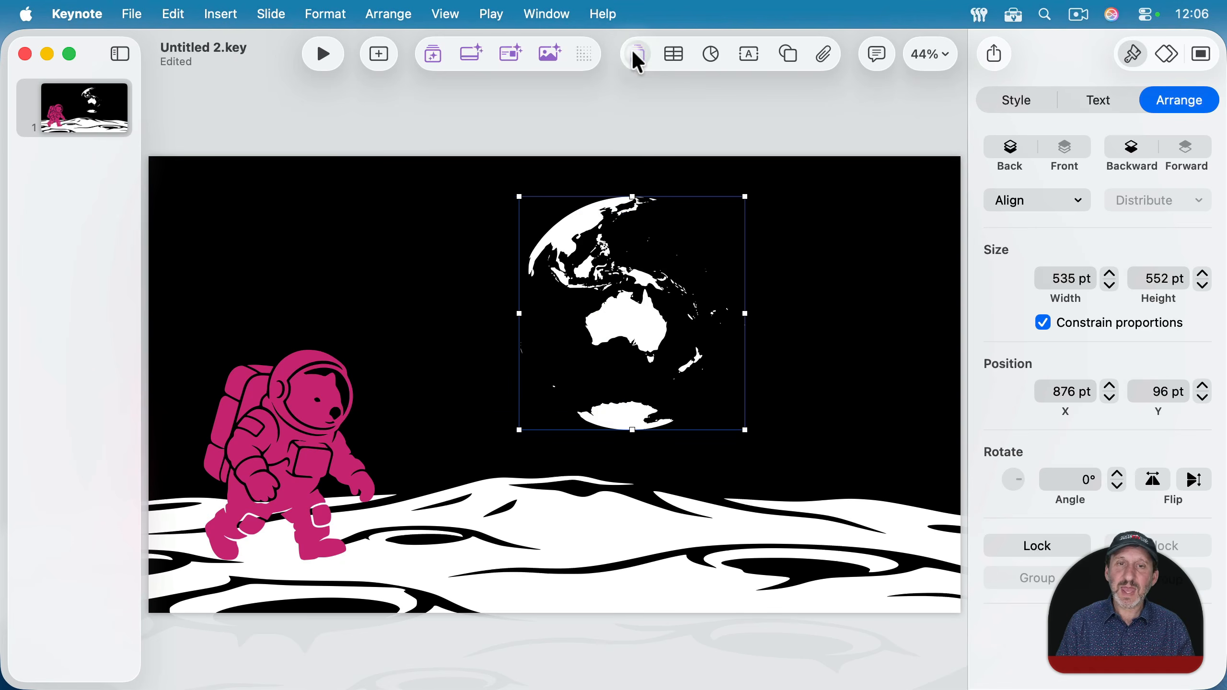
Insert a circle and fit it concentrically over the earth at 552 by 552 pt, X 867 pt, Y 96 pt
left_click(637, 54)
left_click(942, 289)
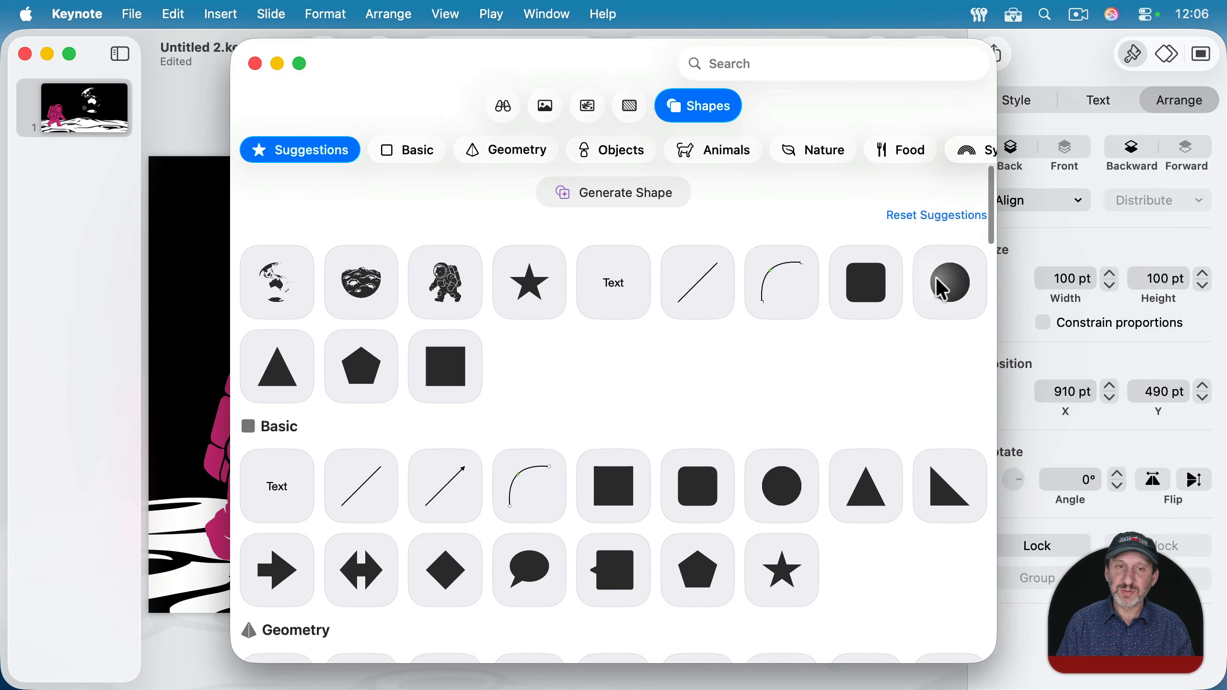
left_click(255, 63)
left_click_drag(546, 385, 746, 450)
left_click_drag(691, 398, 637, 370)
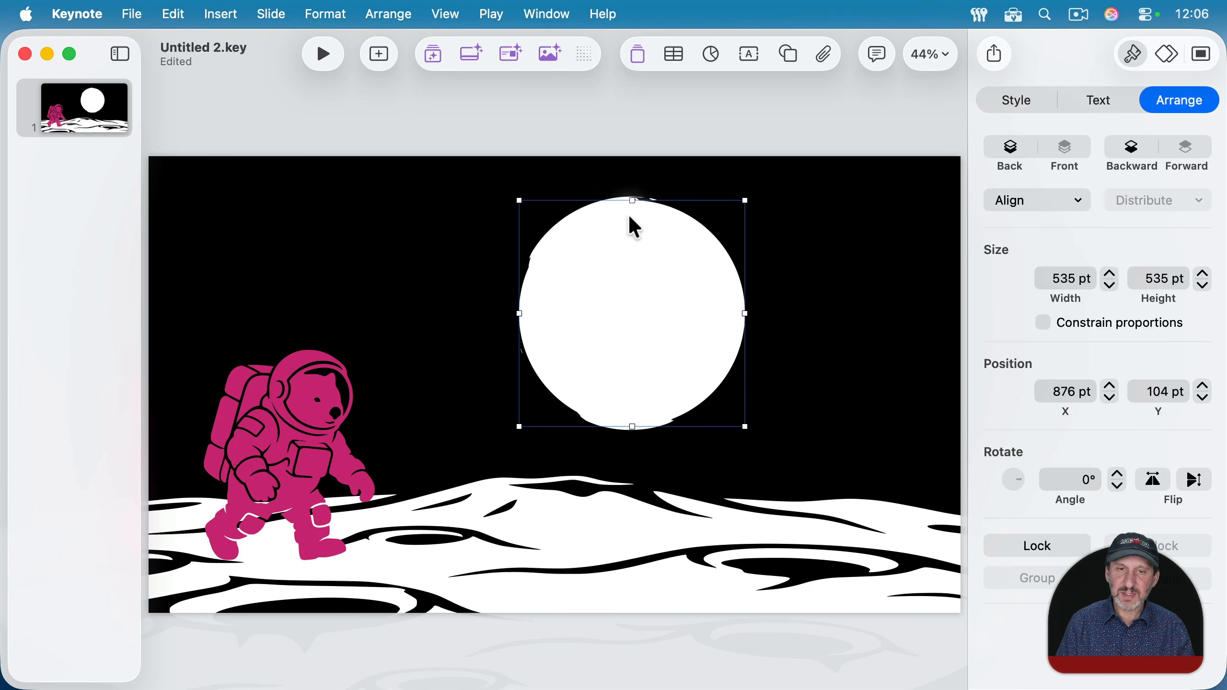
key("shift")
key("alt")
left_click_drag(632, 198, 633, 193)
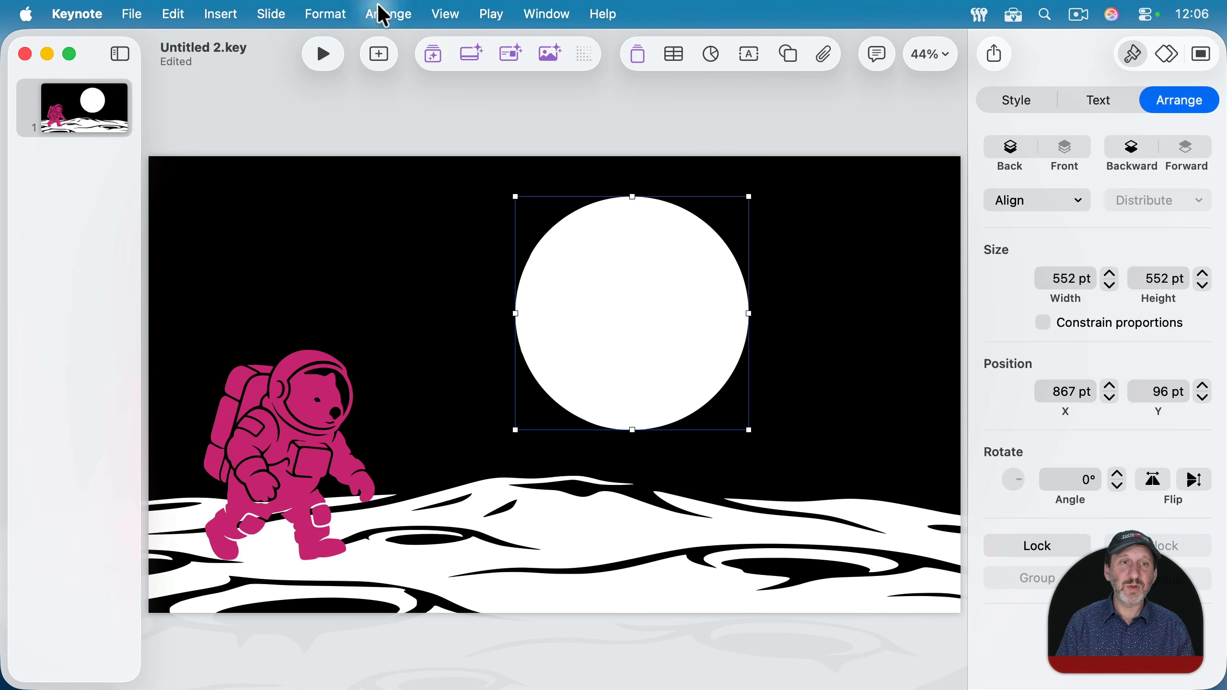
Send the circle to the back and apply the blue shape style to it as the ocean
left_click(388, 14)
left_click(424, 116)
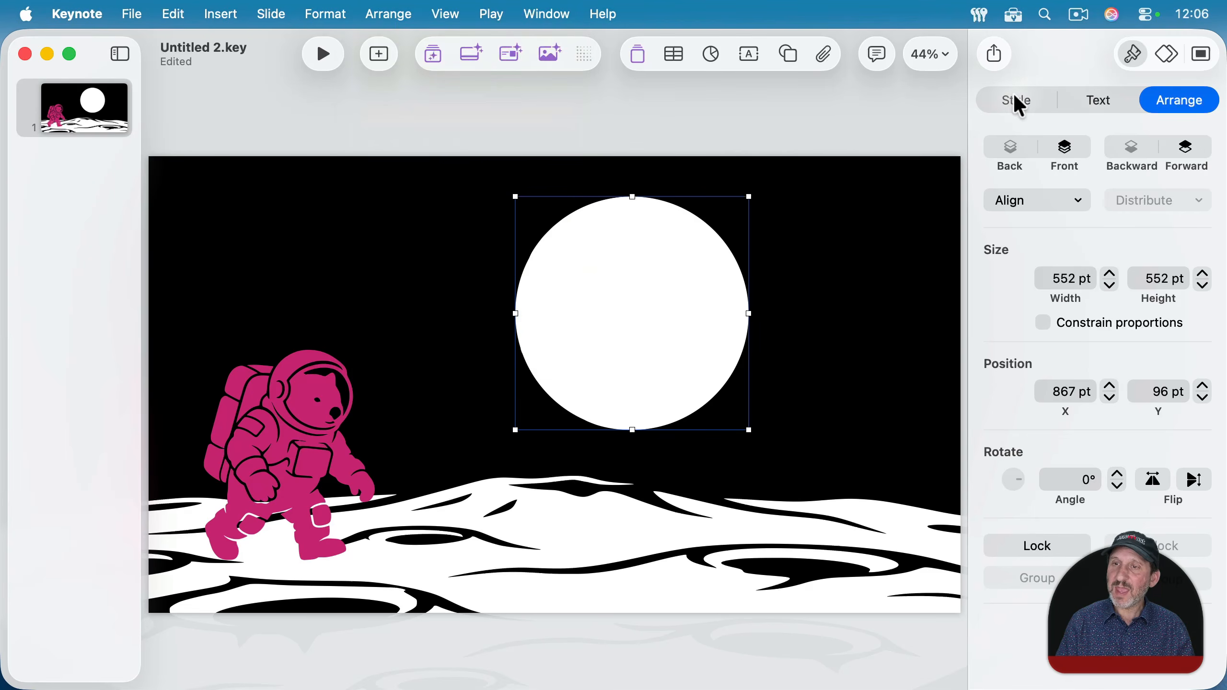
left_click(1017, 102)
left_click(1111, 169)
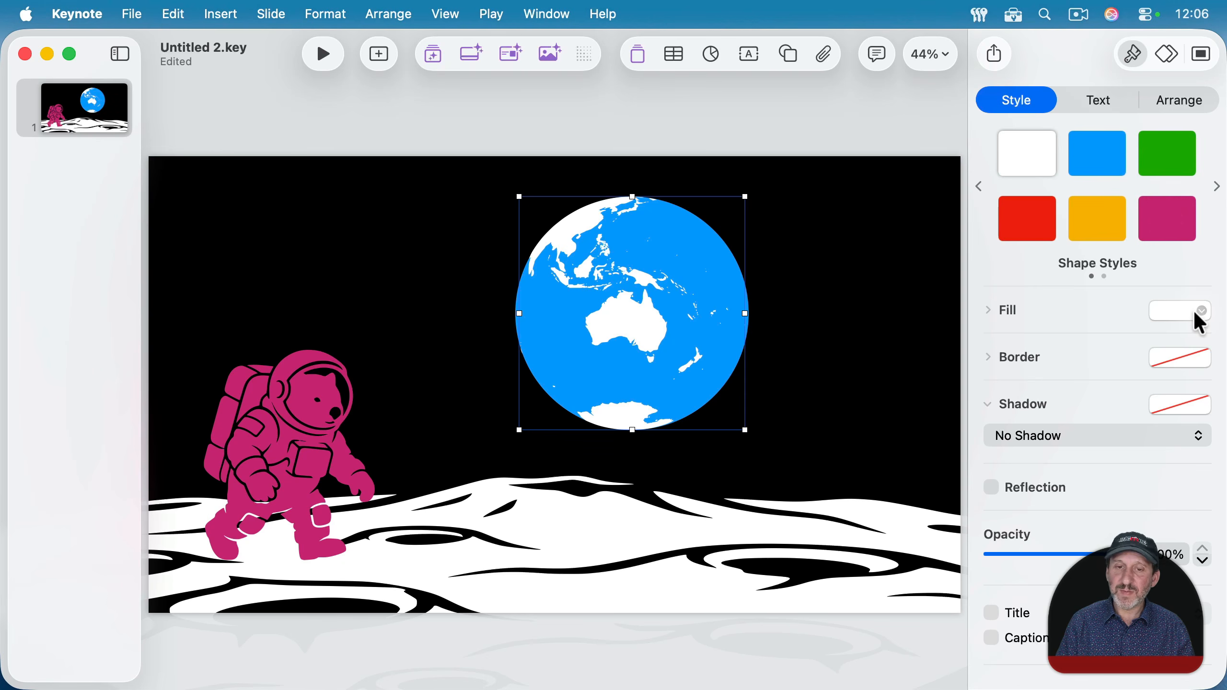
Fill the earth's continents with the Mocha pencil color
left_click(989, 311)
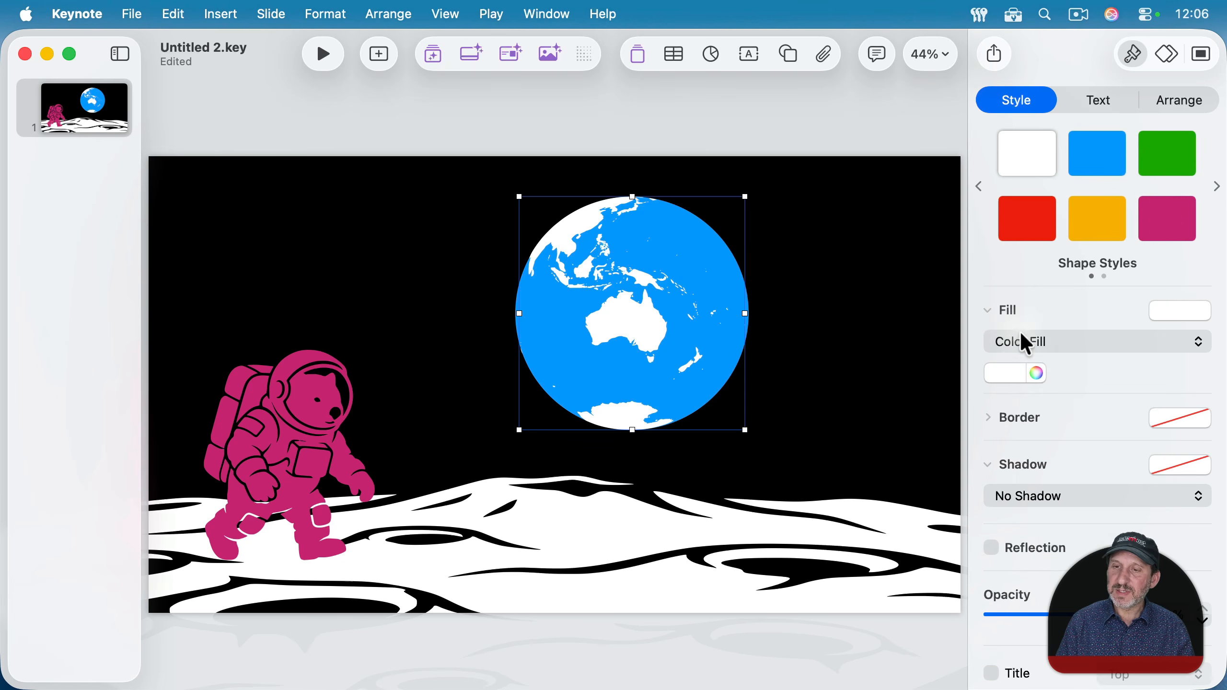
left_click(1035, 375)
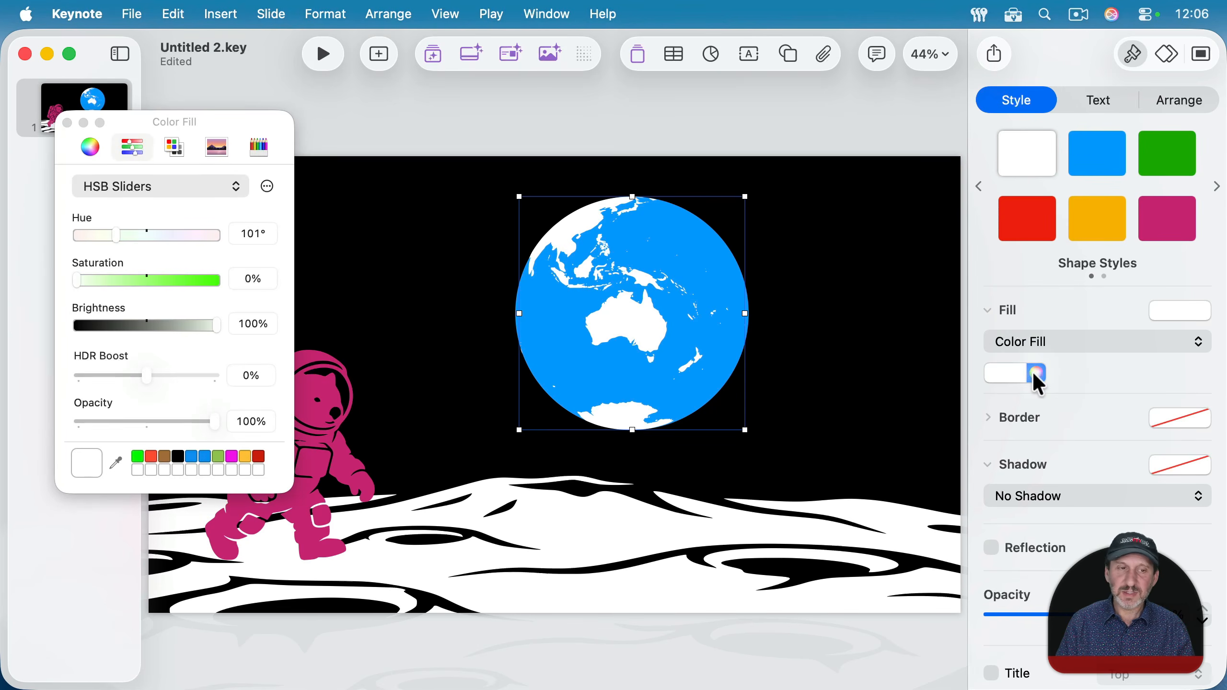
left_click(258, 147)
left_click(91, 274)
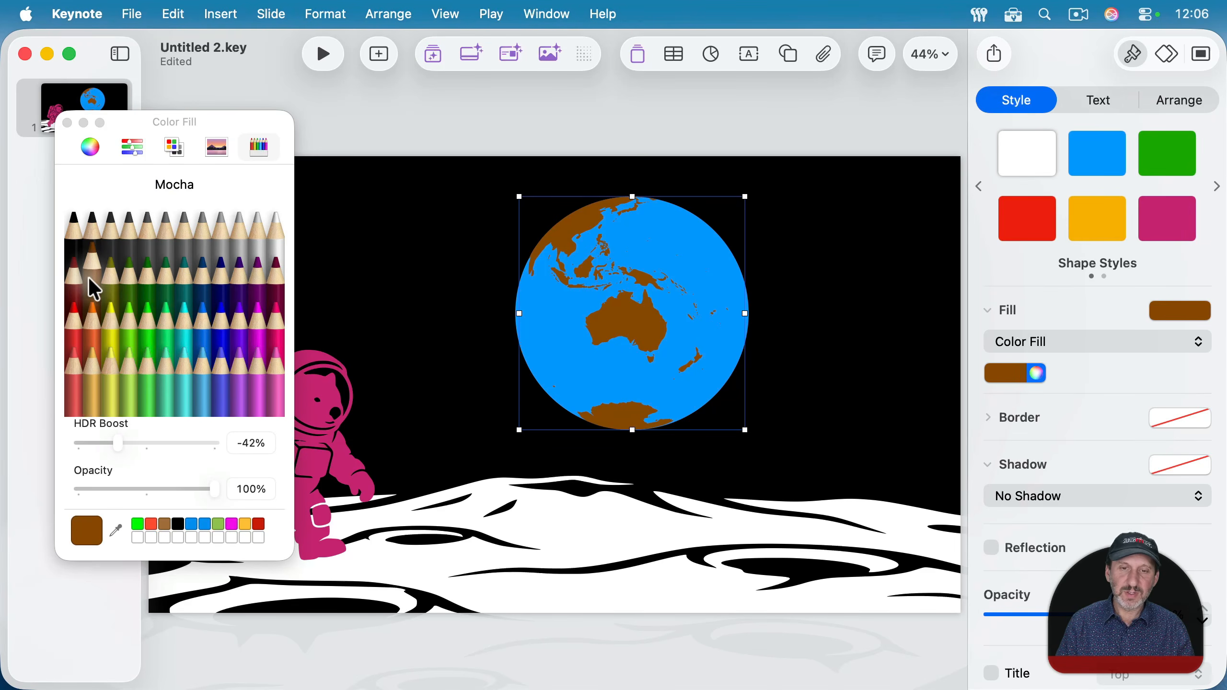
left_click(67, 123)
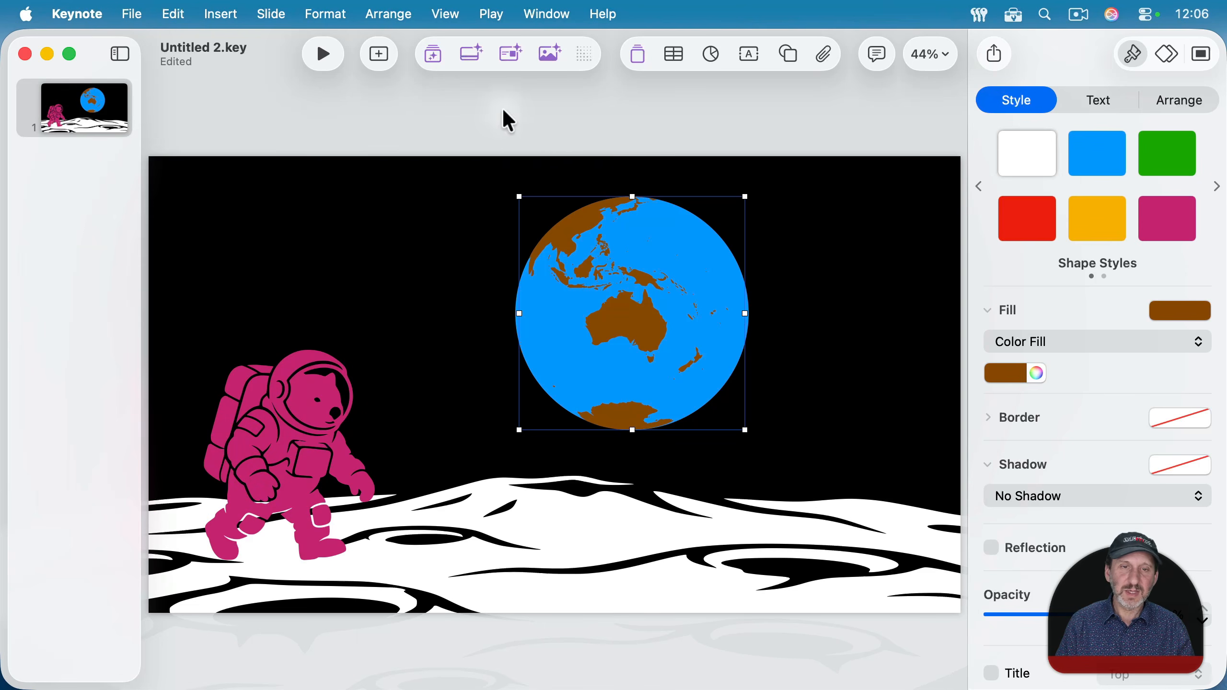
Group the continents shape with the blue circle behind it
left_click(520, 314, "shift")
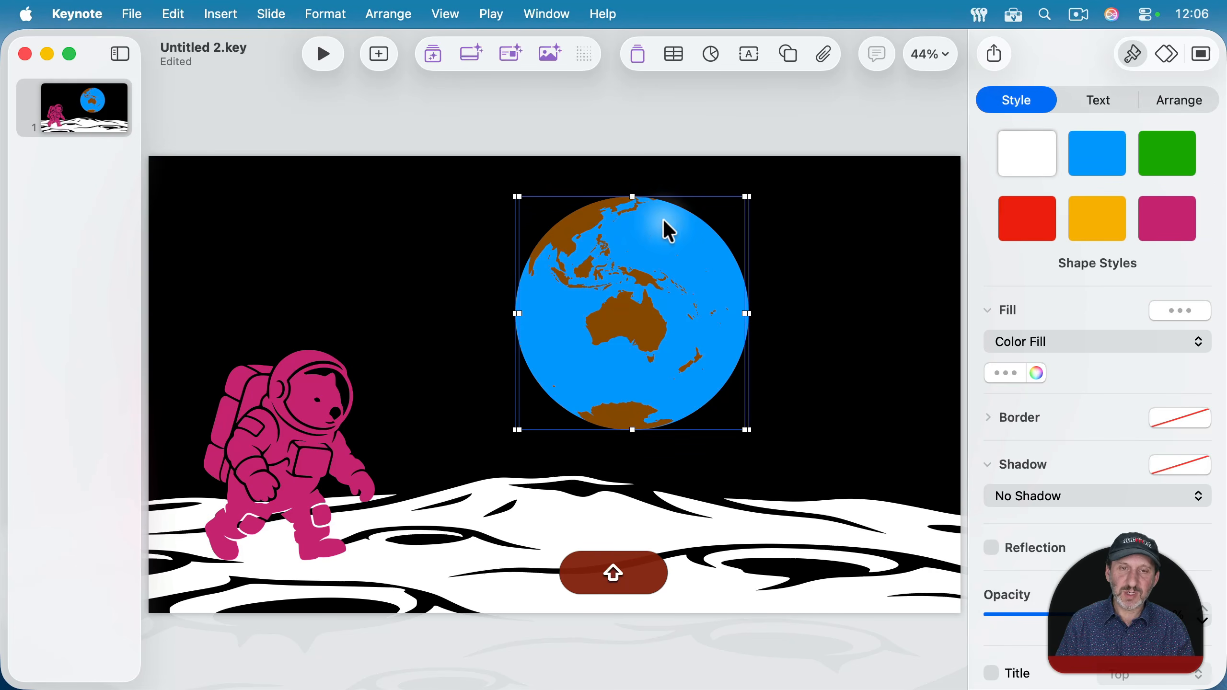
left_click(386, 14)
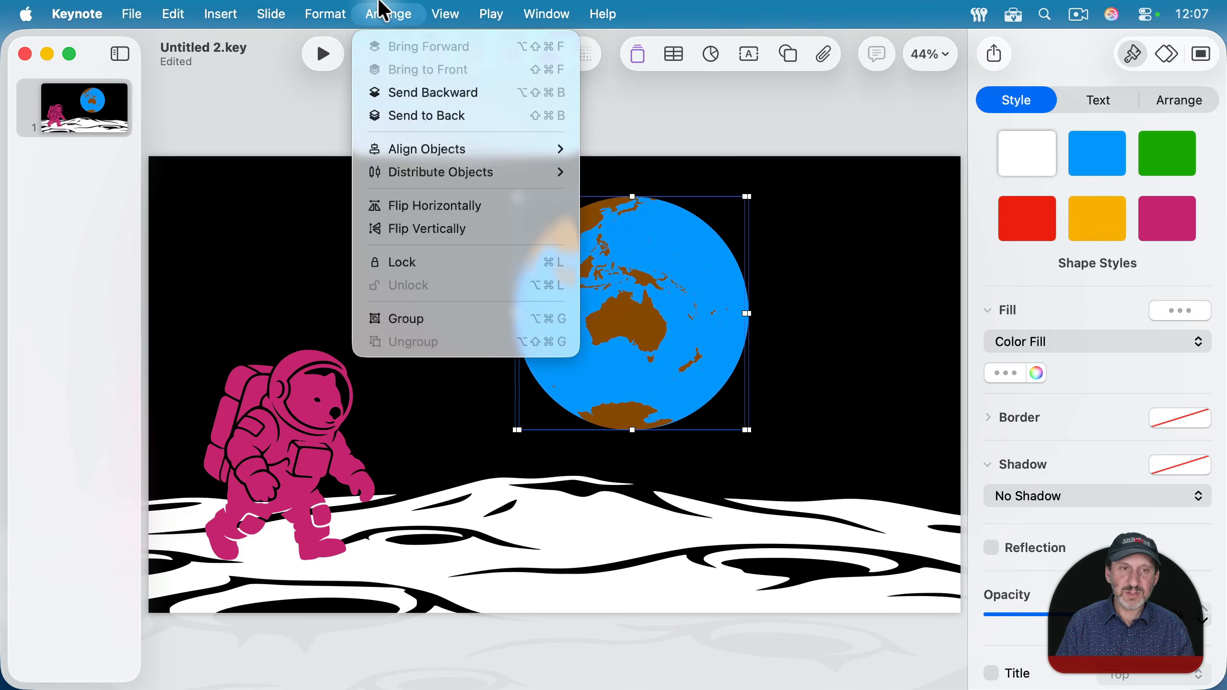
left_click(421, 320)
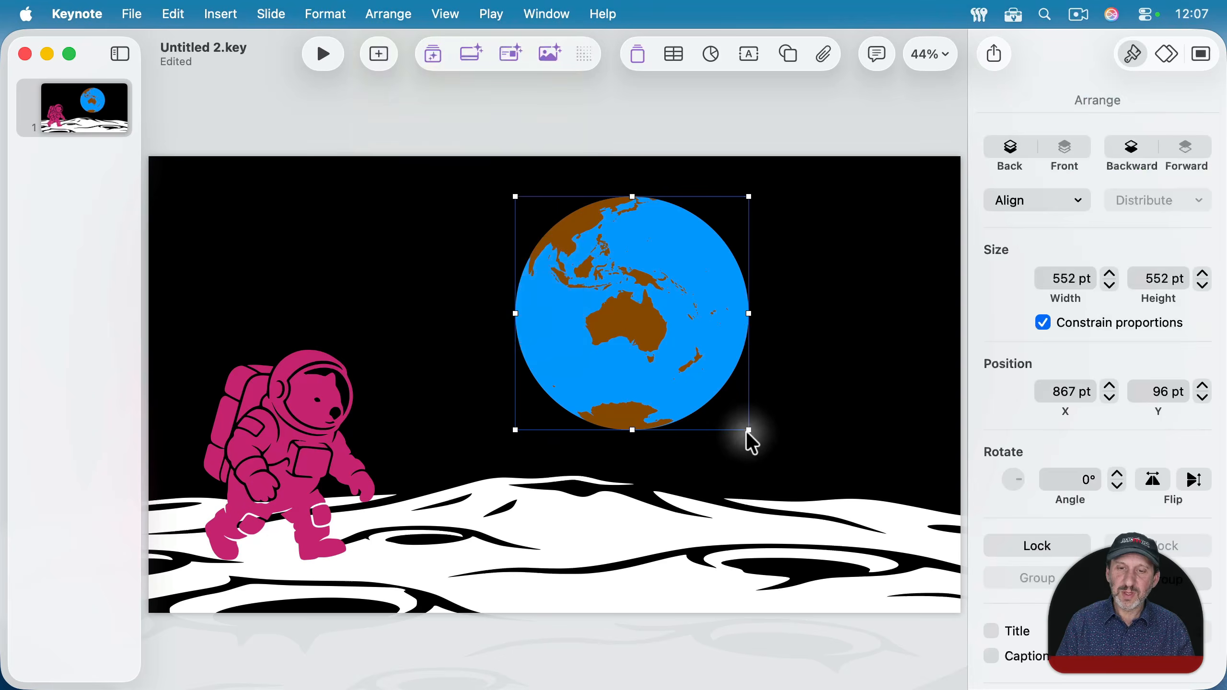
Shrink the grouped earth, rotate it to about 351° and place it in the slide's upper-right corner
left_click_drag(747, 430, 907, 249)
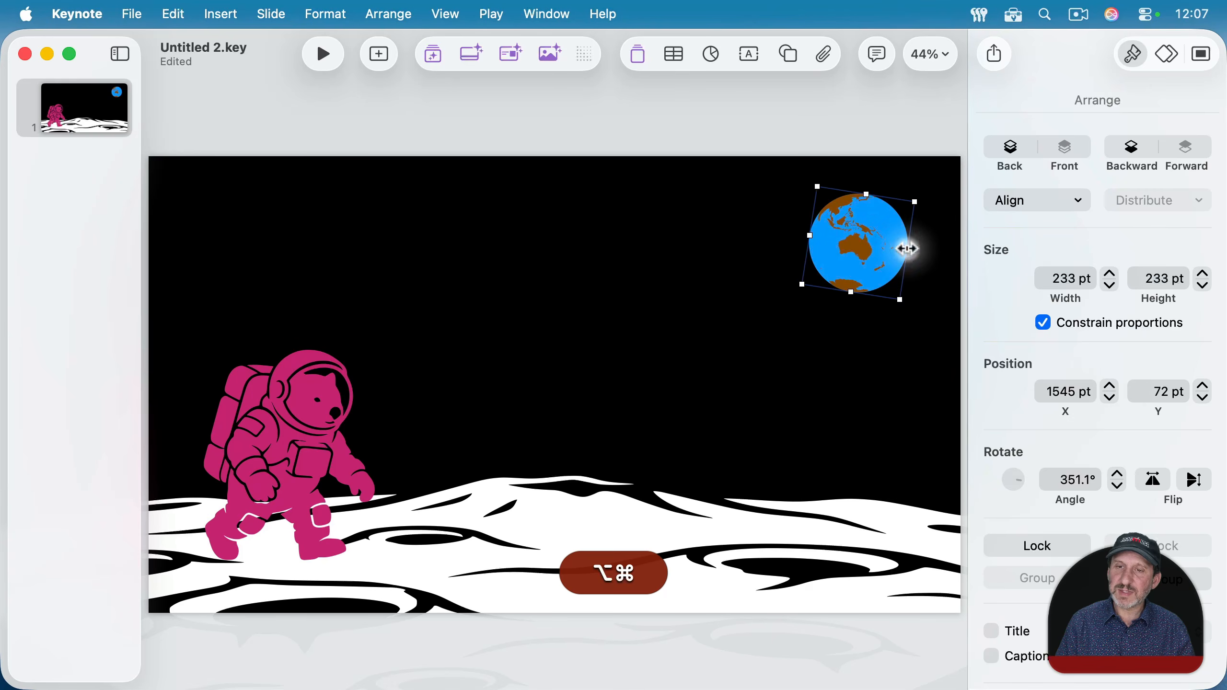
left_click(680, 309)
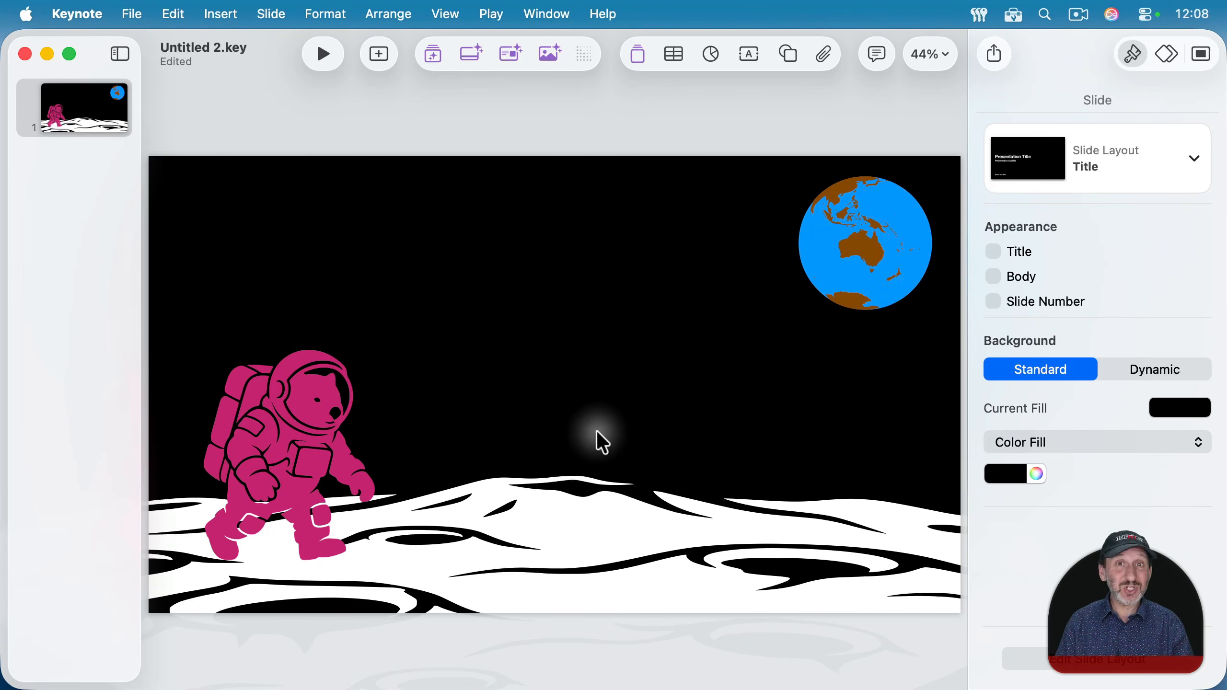